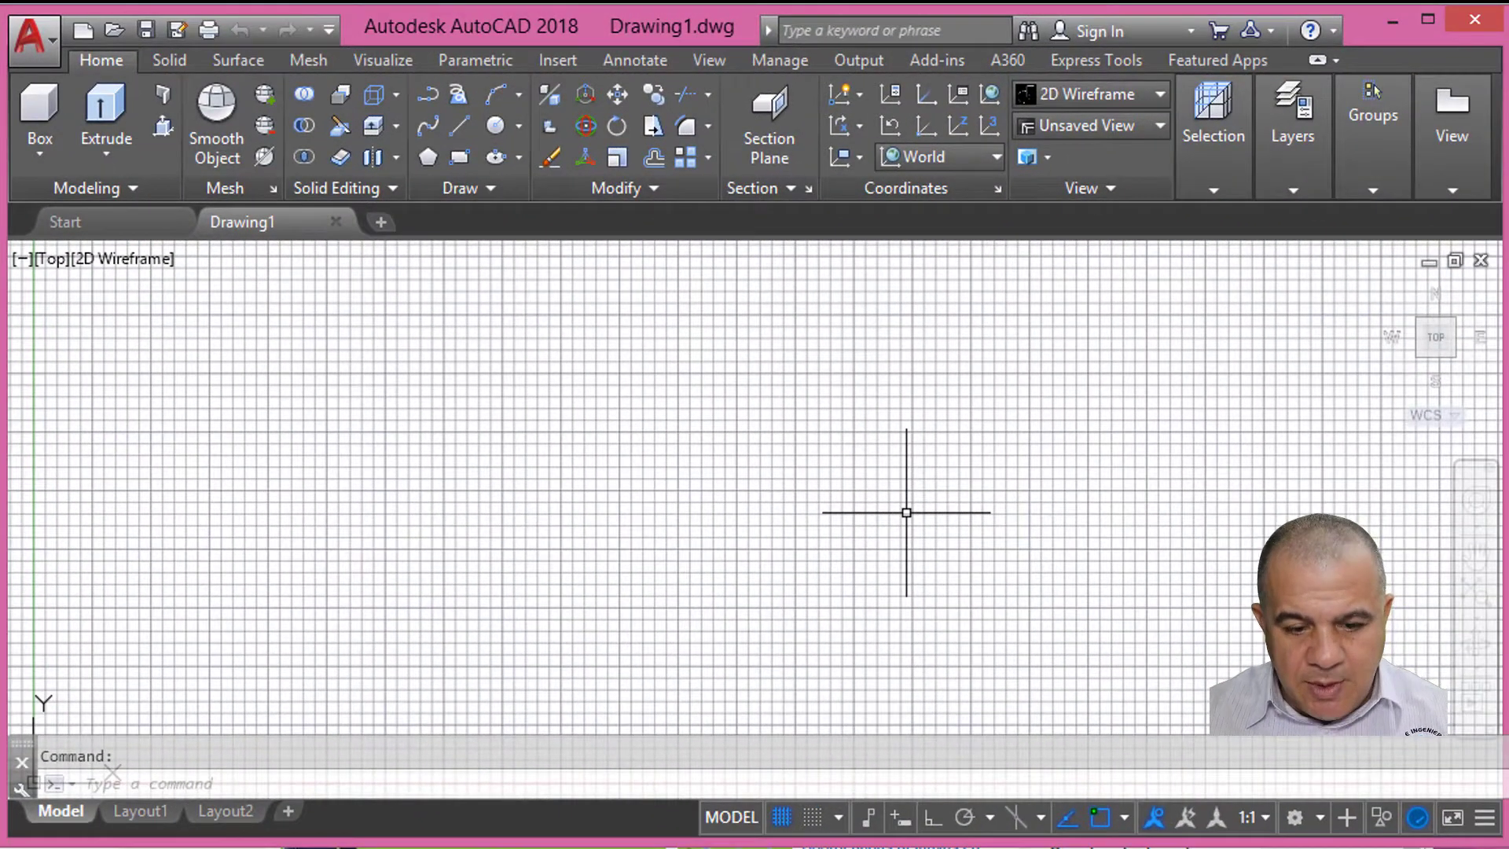
# Step: Turn off the grid in the empty drawing with F7 and zoom out slightly
pyautogui.press('F7')
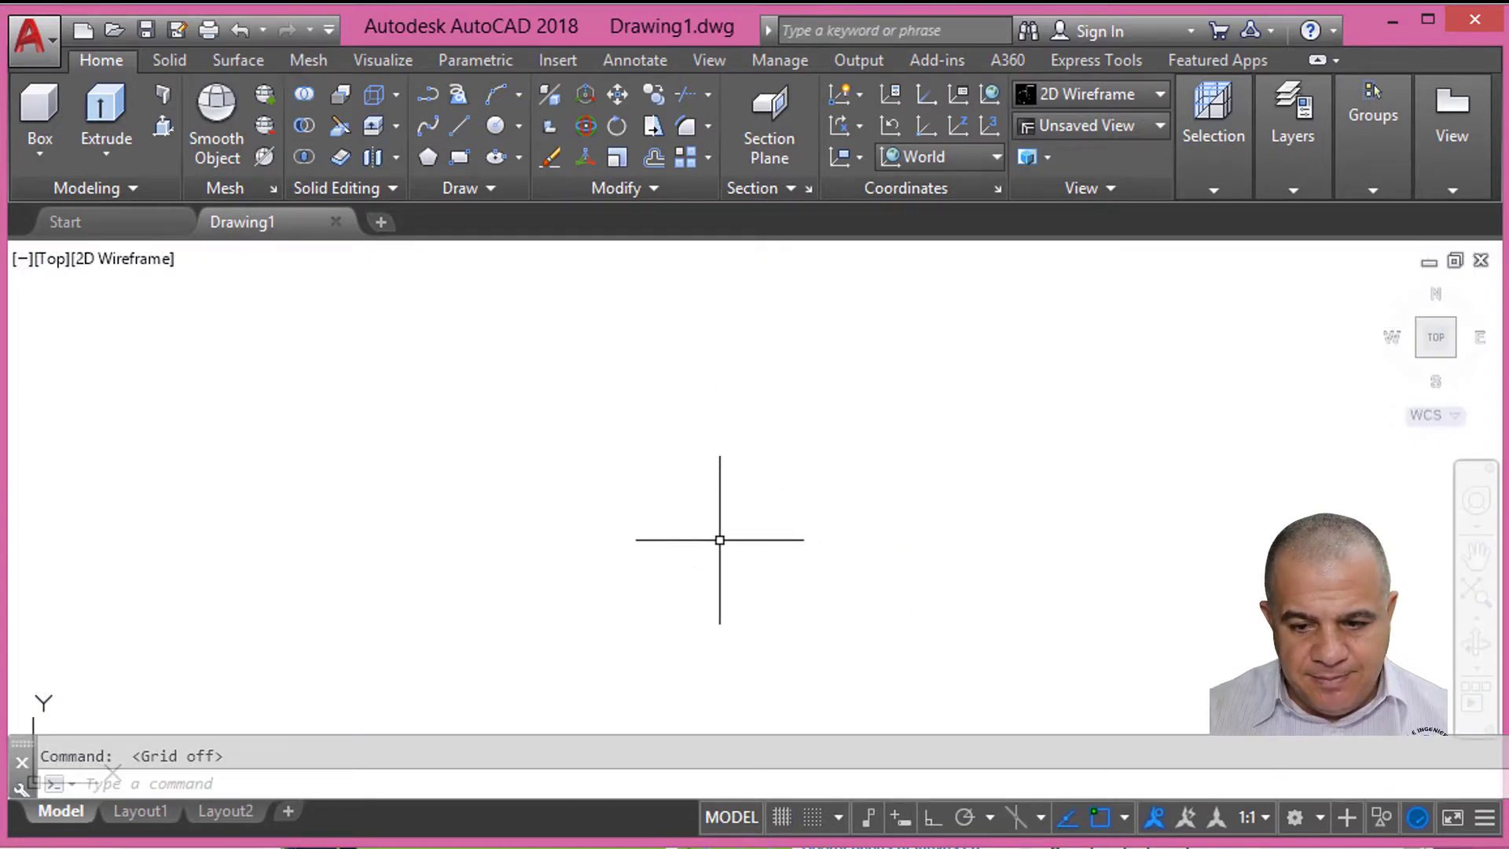
pyautogui.scroll(-2, 720, 540)
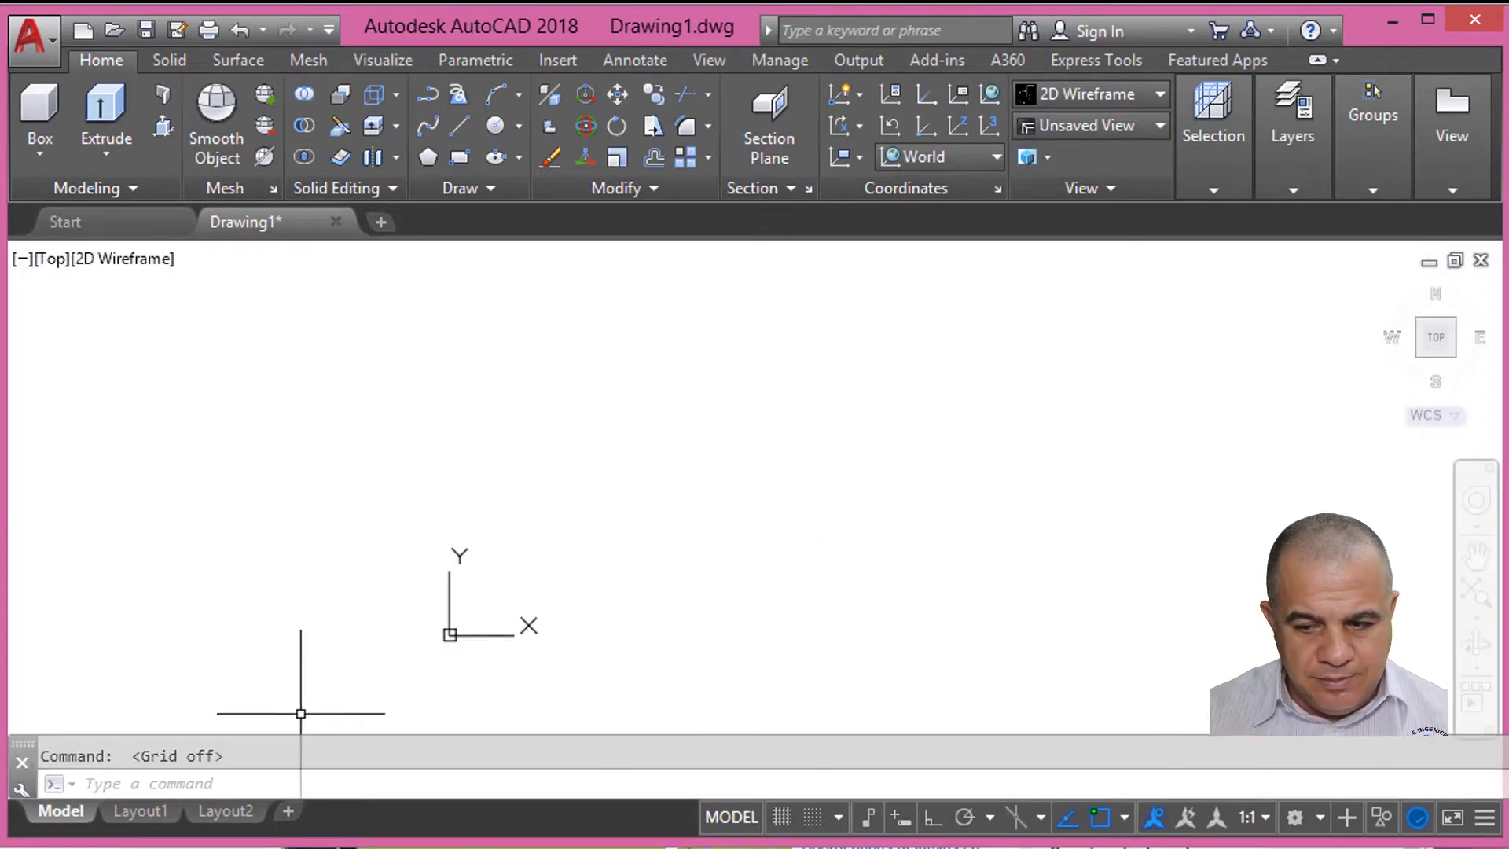
pyautogui.click(608, 523)
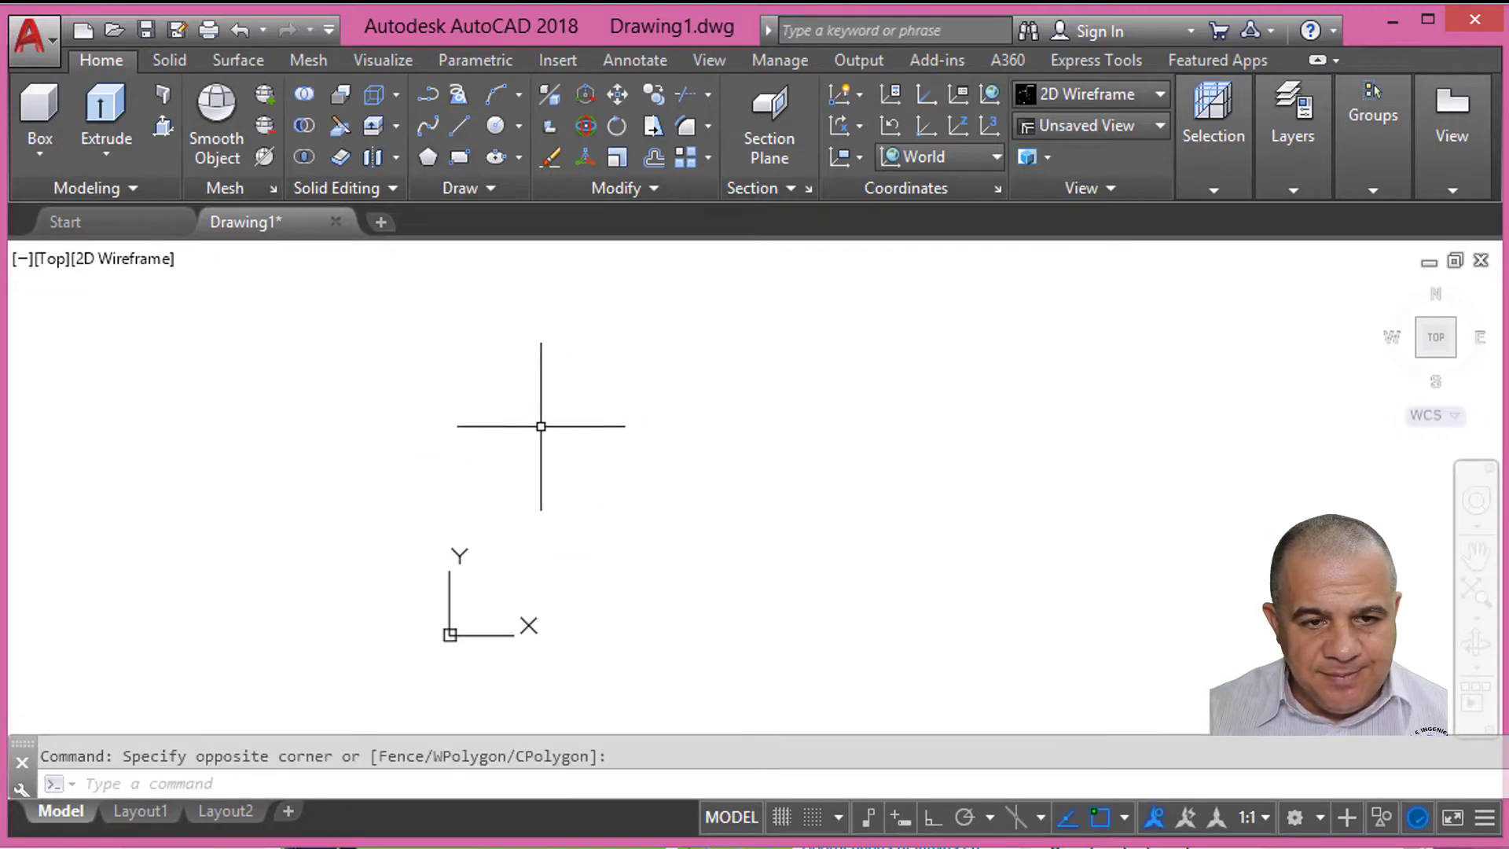
pyautogui.click(459, 158)
pyautogui.write('50')
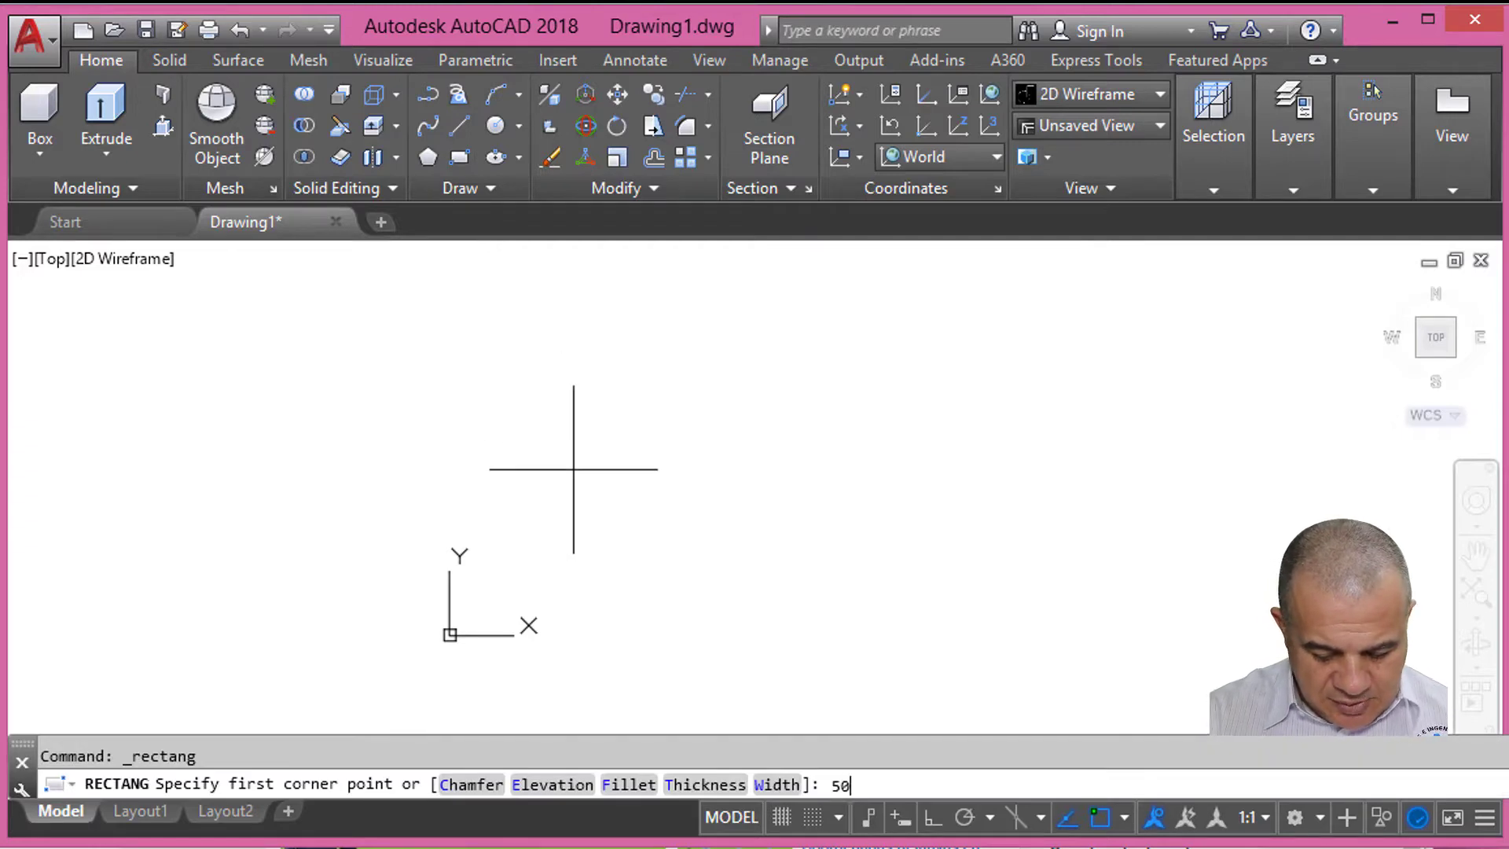
pyautogui.press('Return')
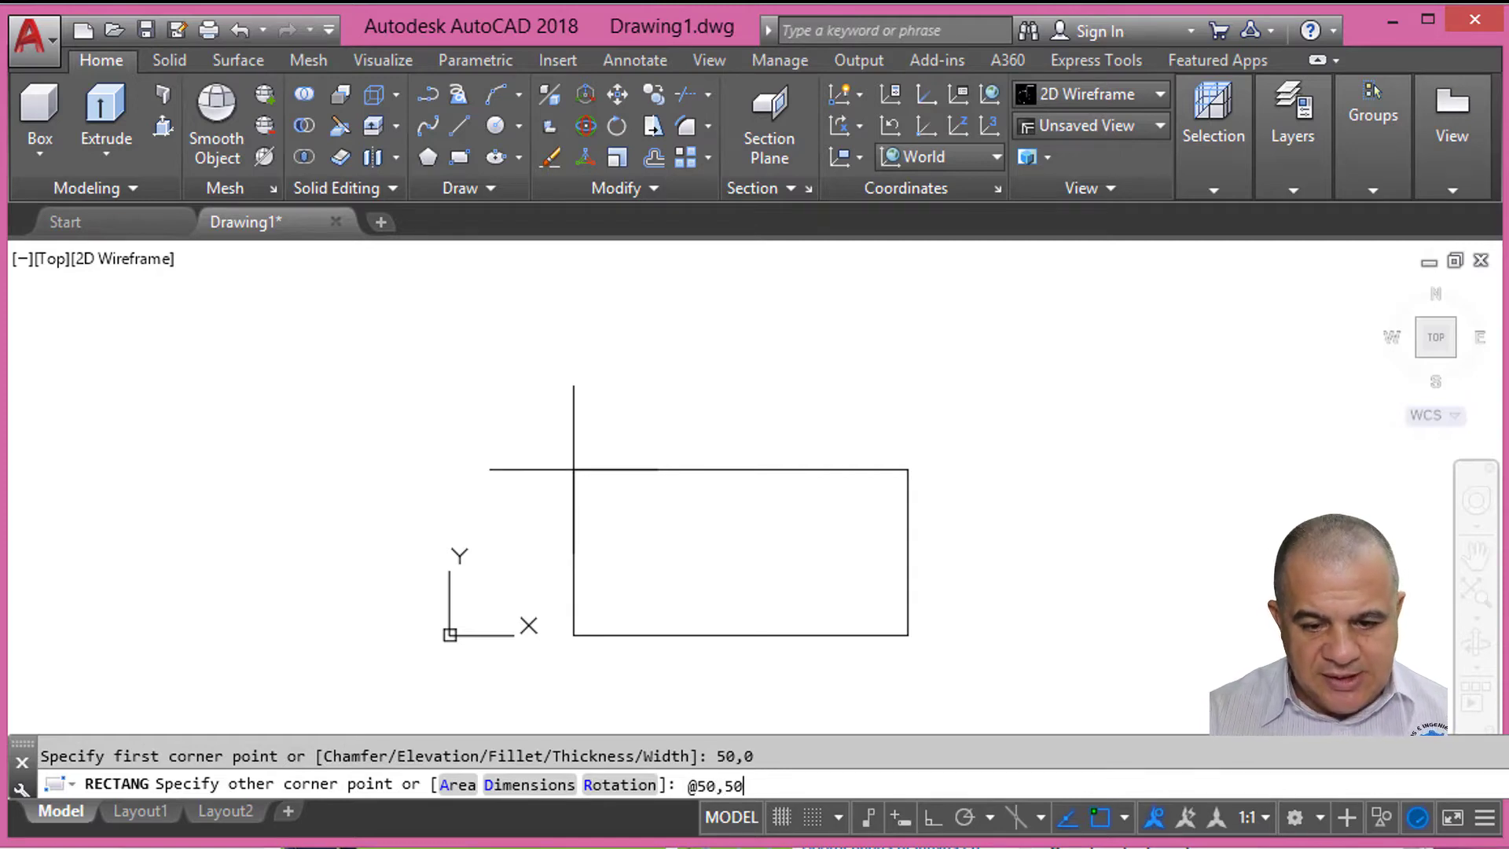
pyautogui.press('Return')
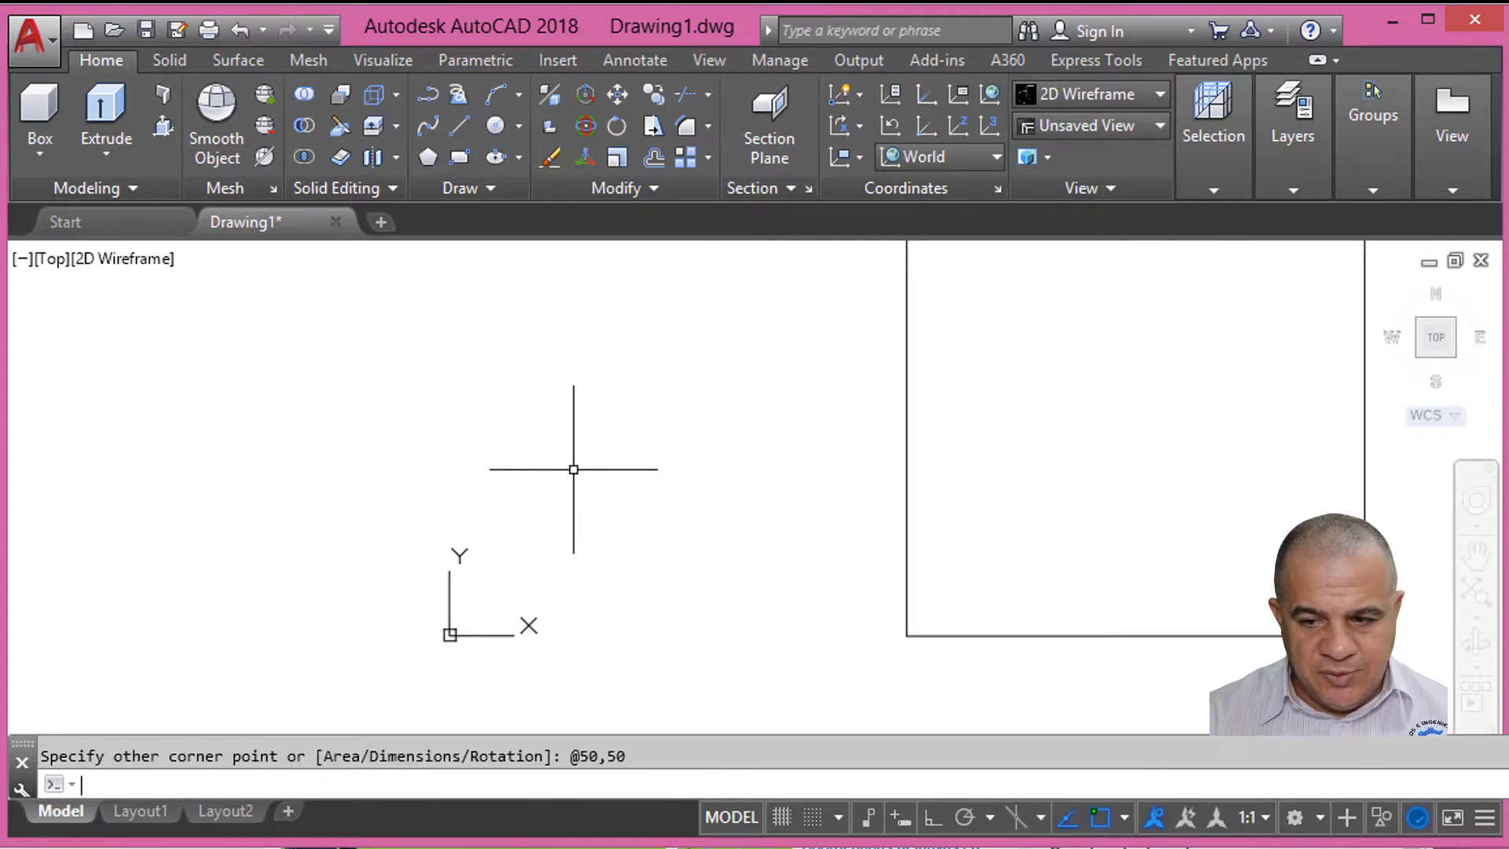
pyautogui.click(1475, 591)
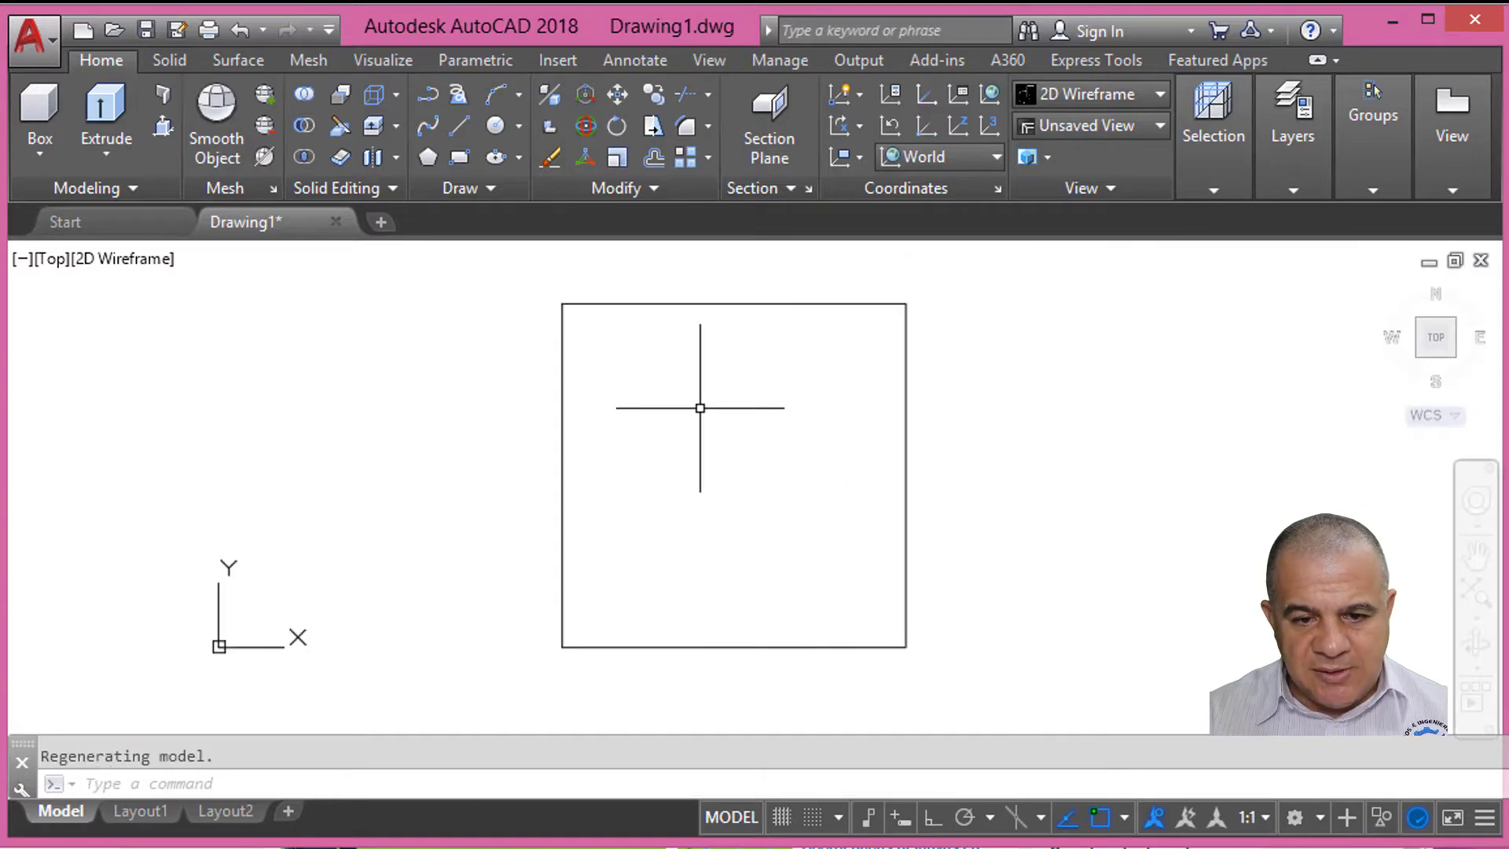
pyautogui.scroll(-4, 700, 408)
pyautogui.moveTo(698, 405); pyautogui.dragTo(628, 509, button='middle')
# Step: Draw a radius-50 circle centred at 0,200 and zoom to show the whole drawing
pyautogui.write('c')
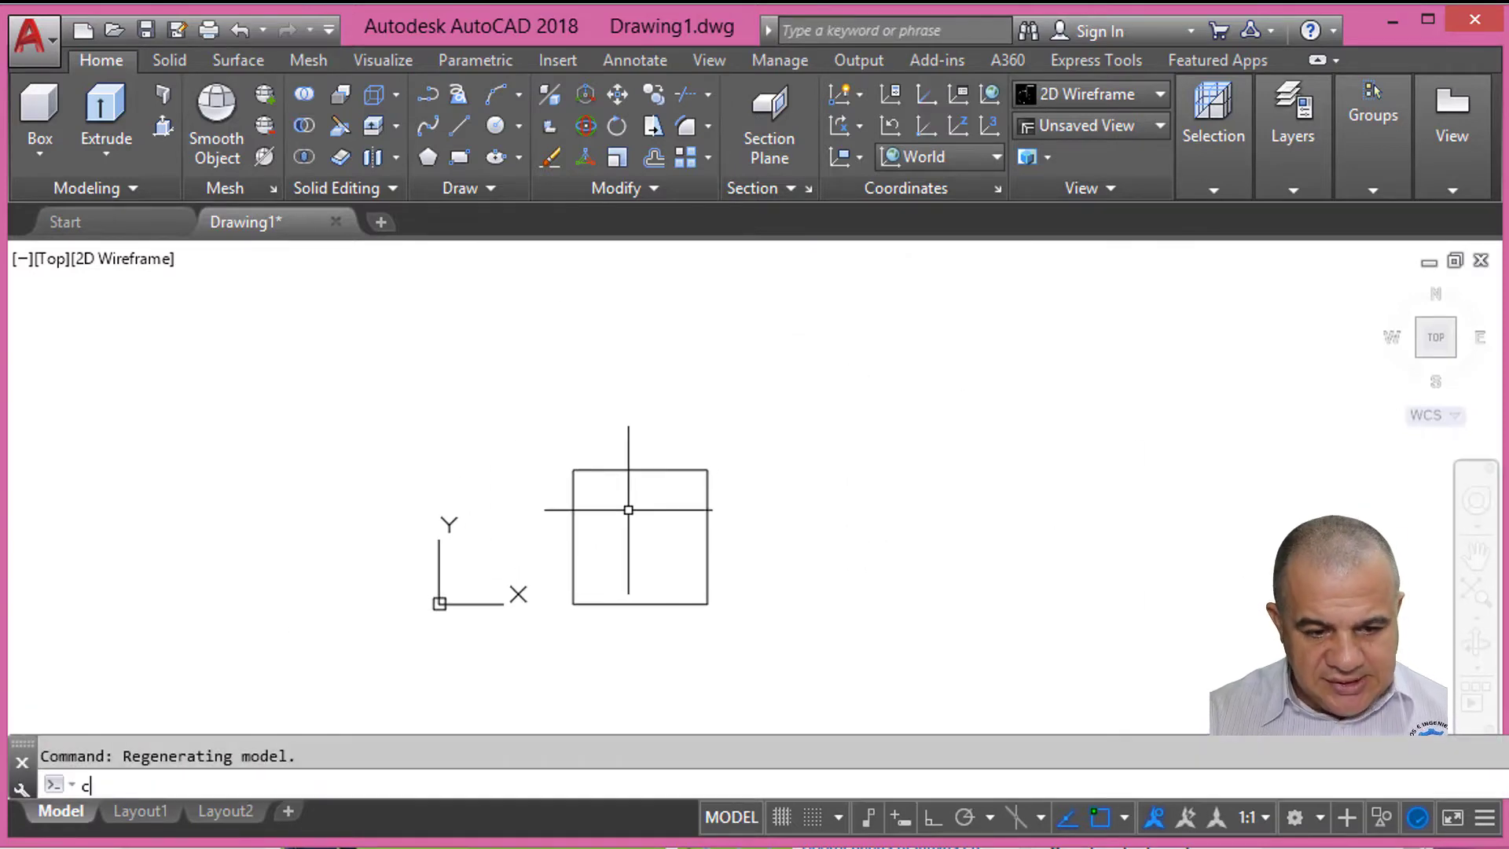
pyautogui.press('Return')
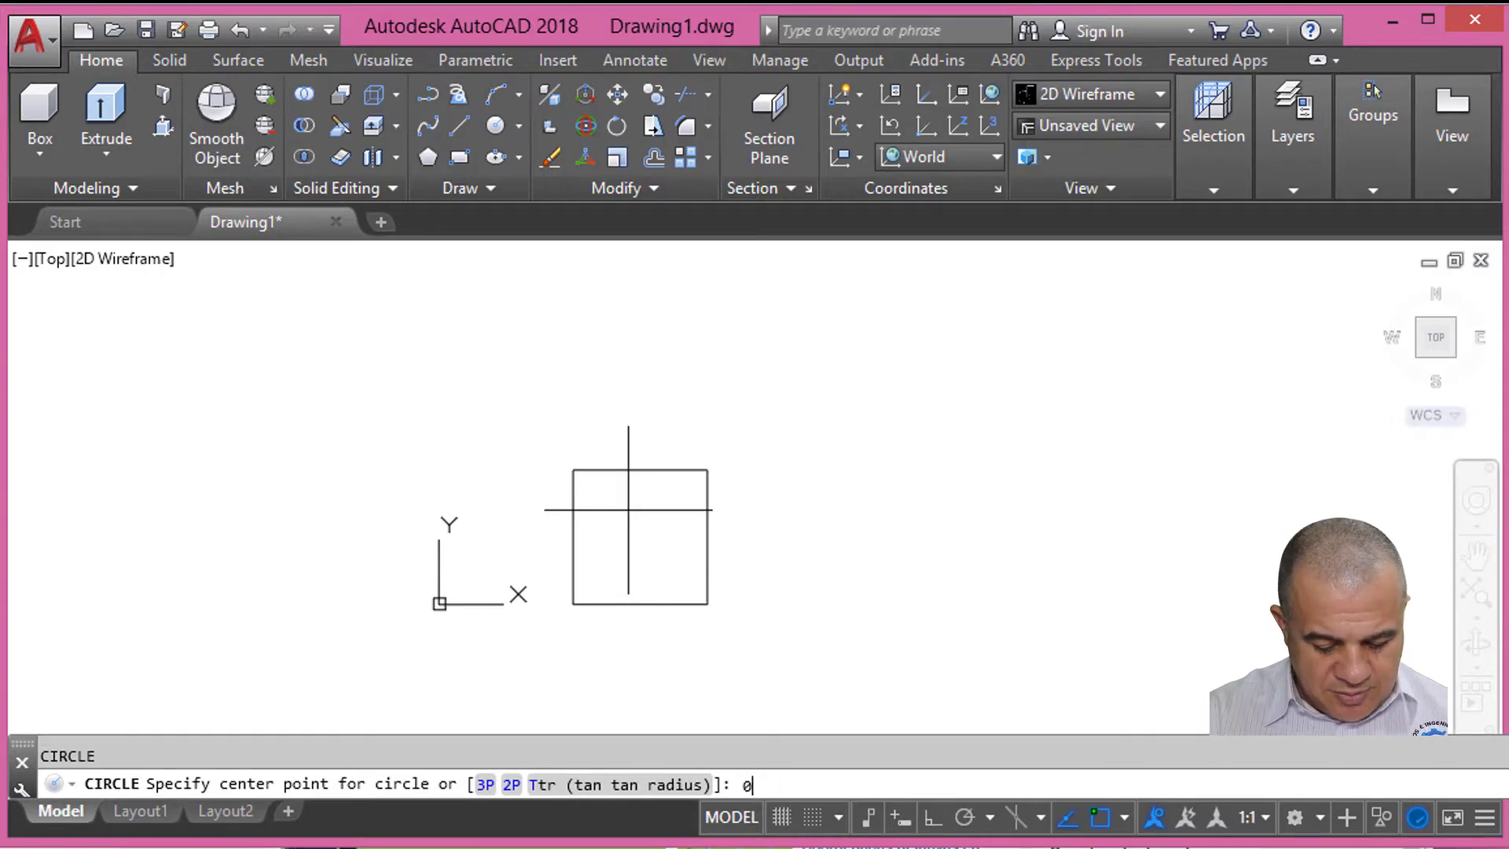
pyautogui.press('Return')
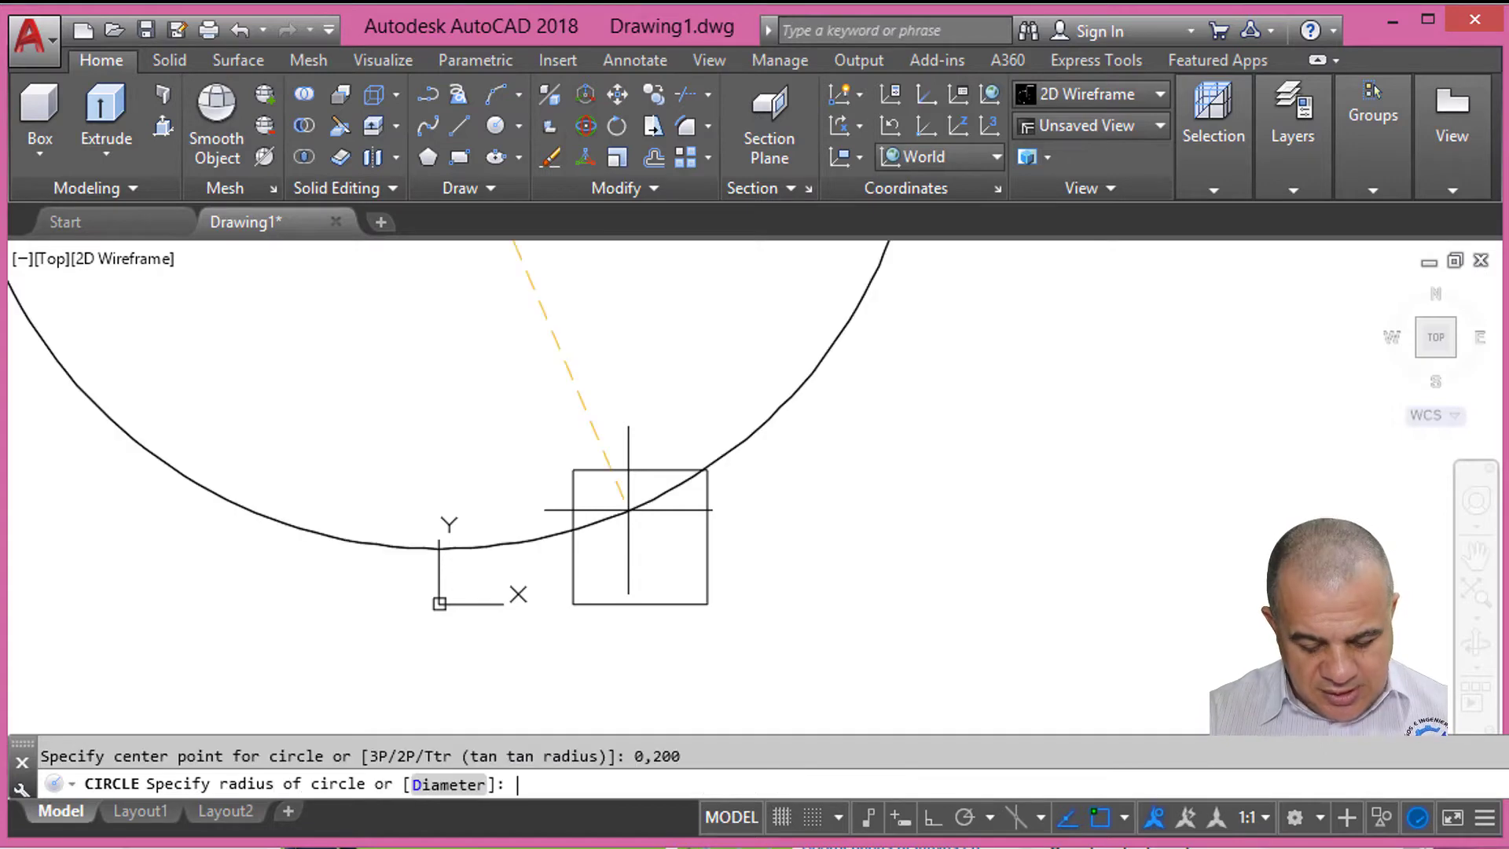
pyautogui.write('50')
pyautogui.press('Return')
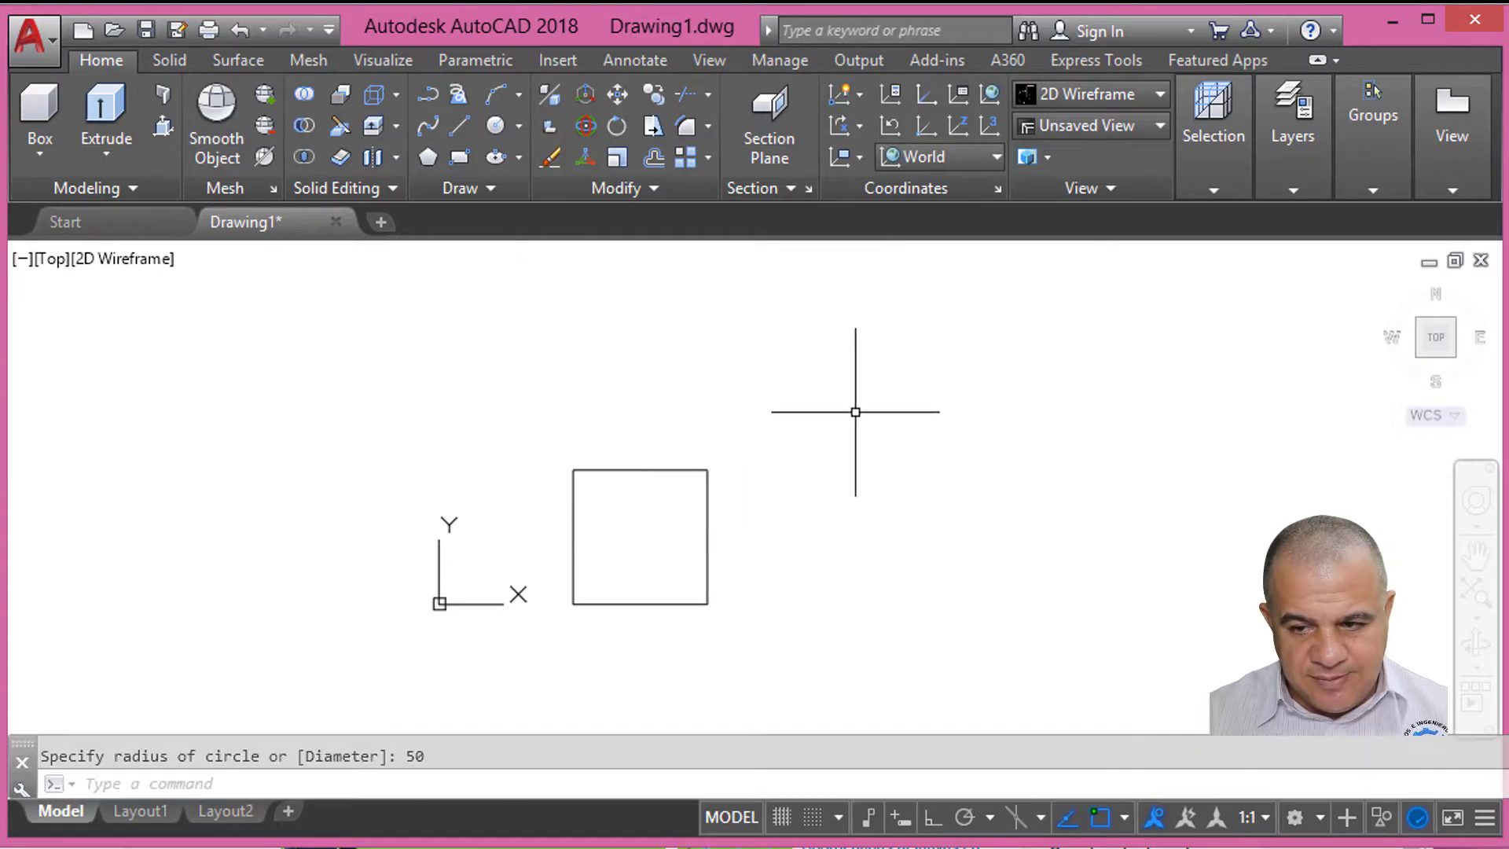
pyautogui.click(1464, 602)
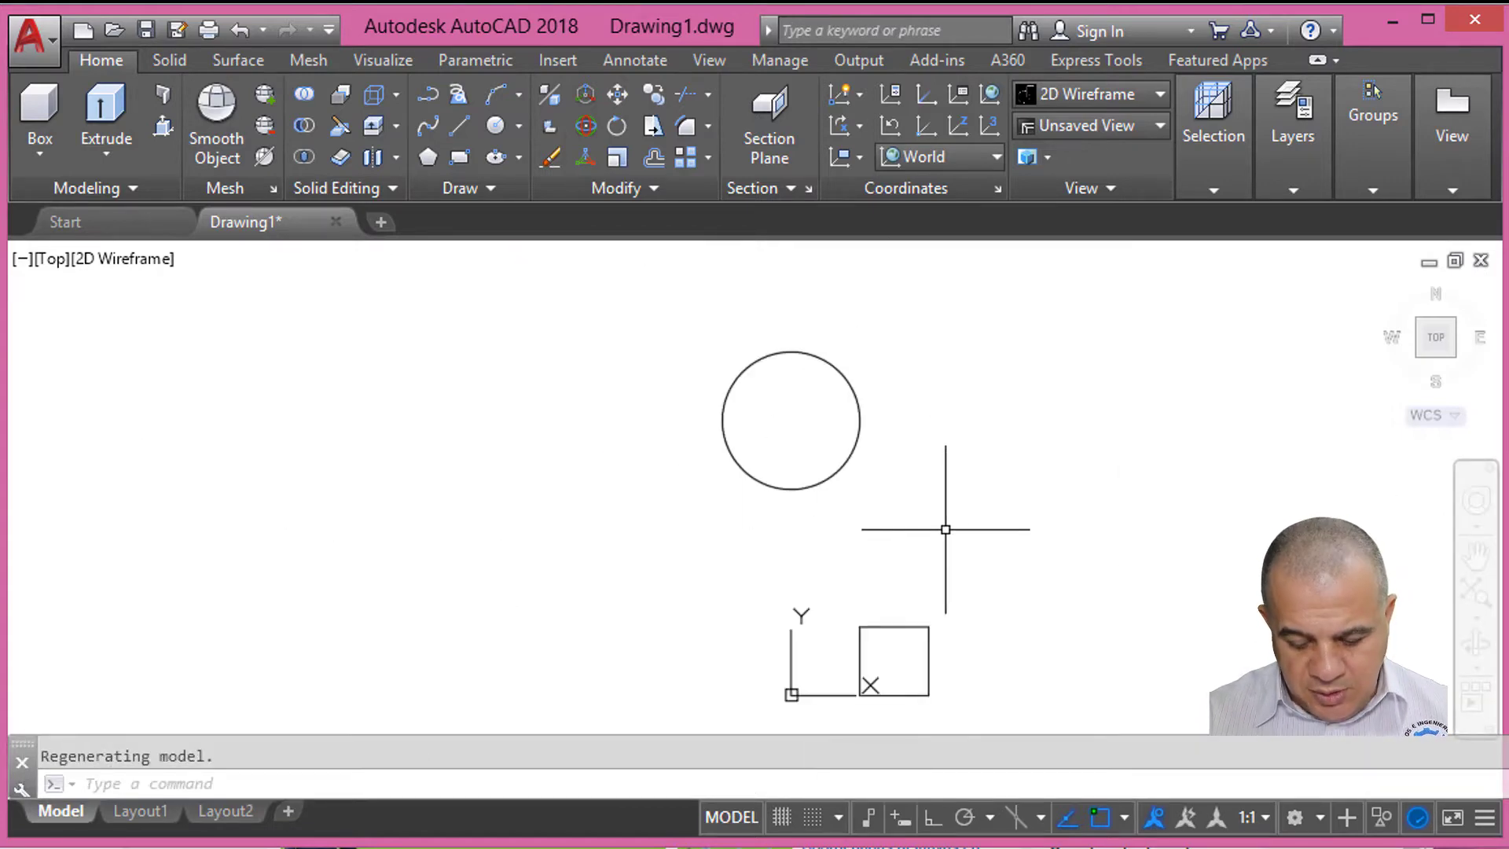
pyautogui.write('line')
pyautogui.press('Return')
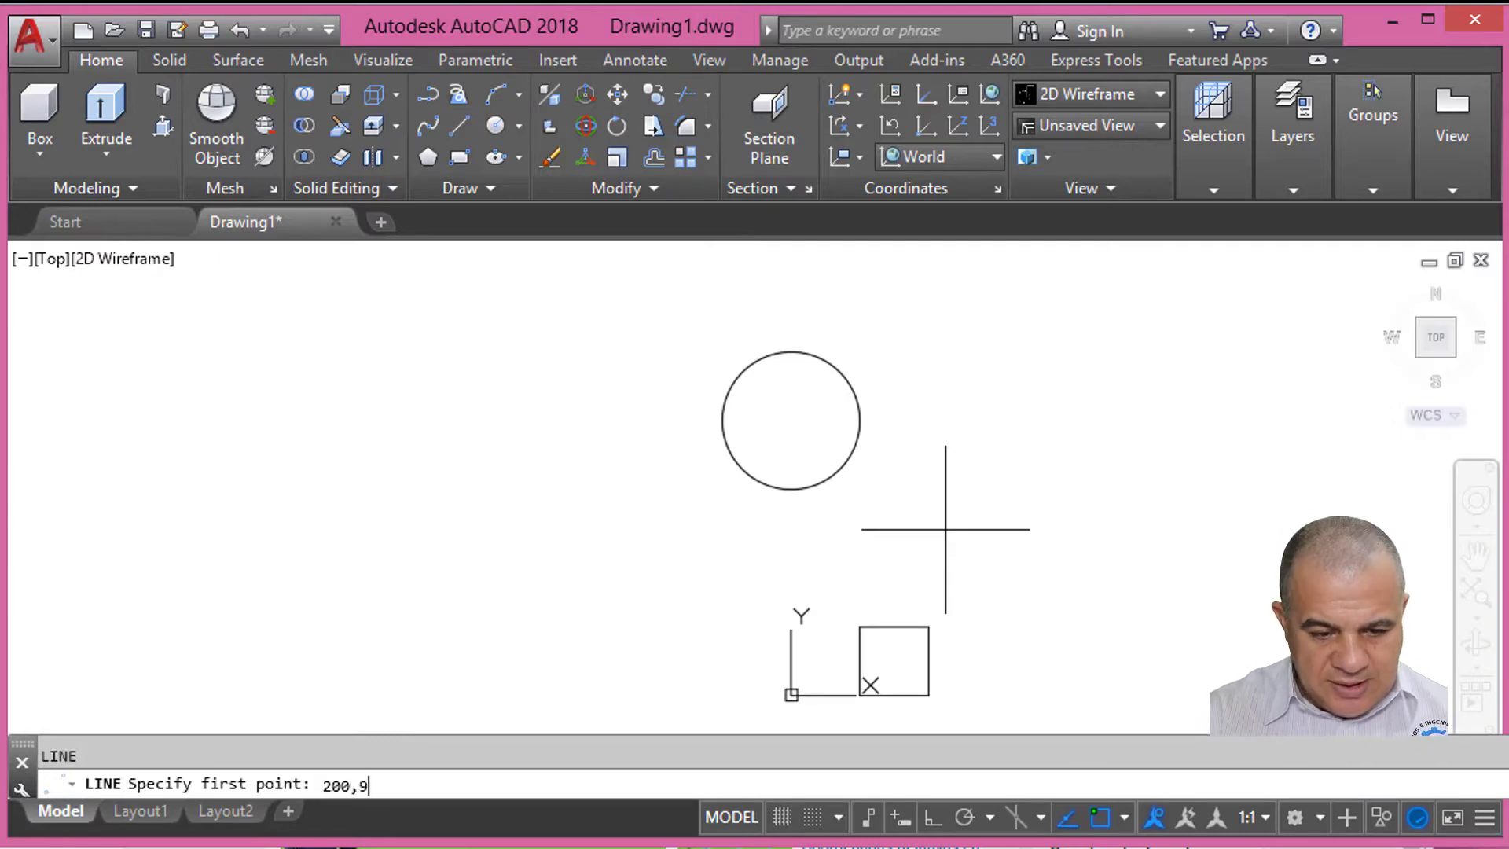
# Step: Draw a 90-unit vertical line up from 200,90 with Ortho on, then adjust the view
pyautogui.write('0')
pyautogui.press('Return')
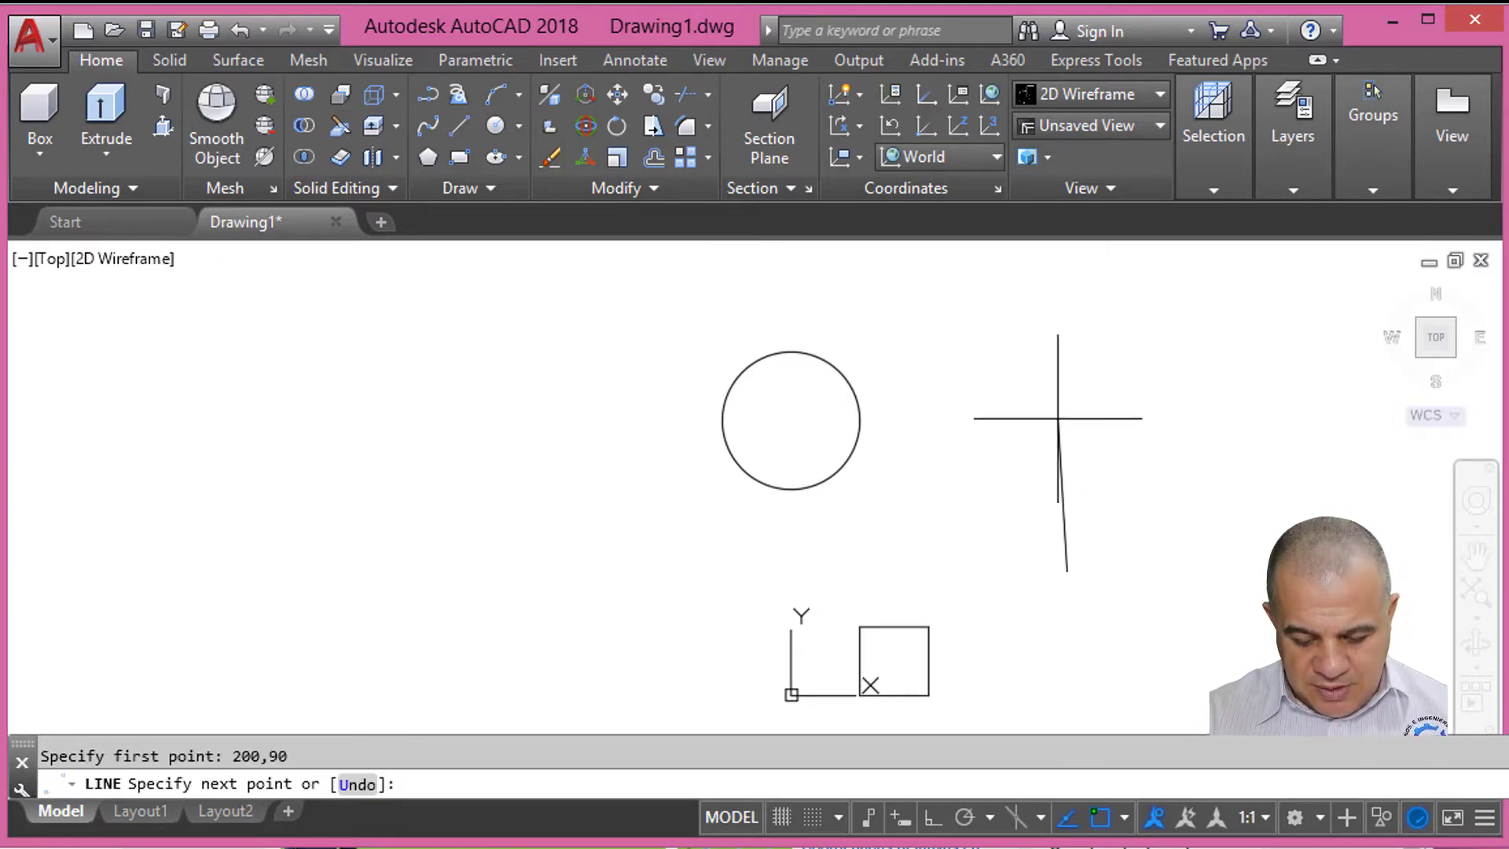
pyautogui.press('F8')
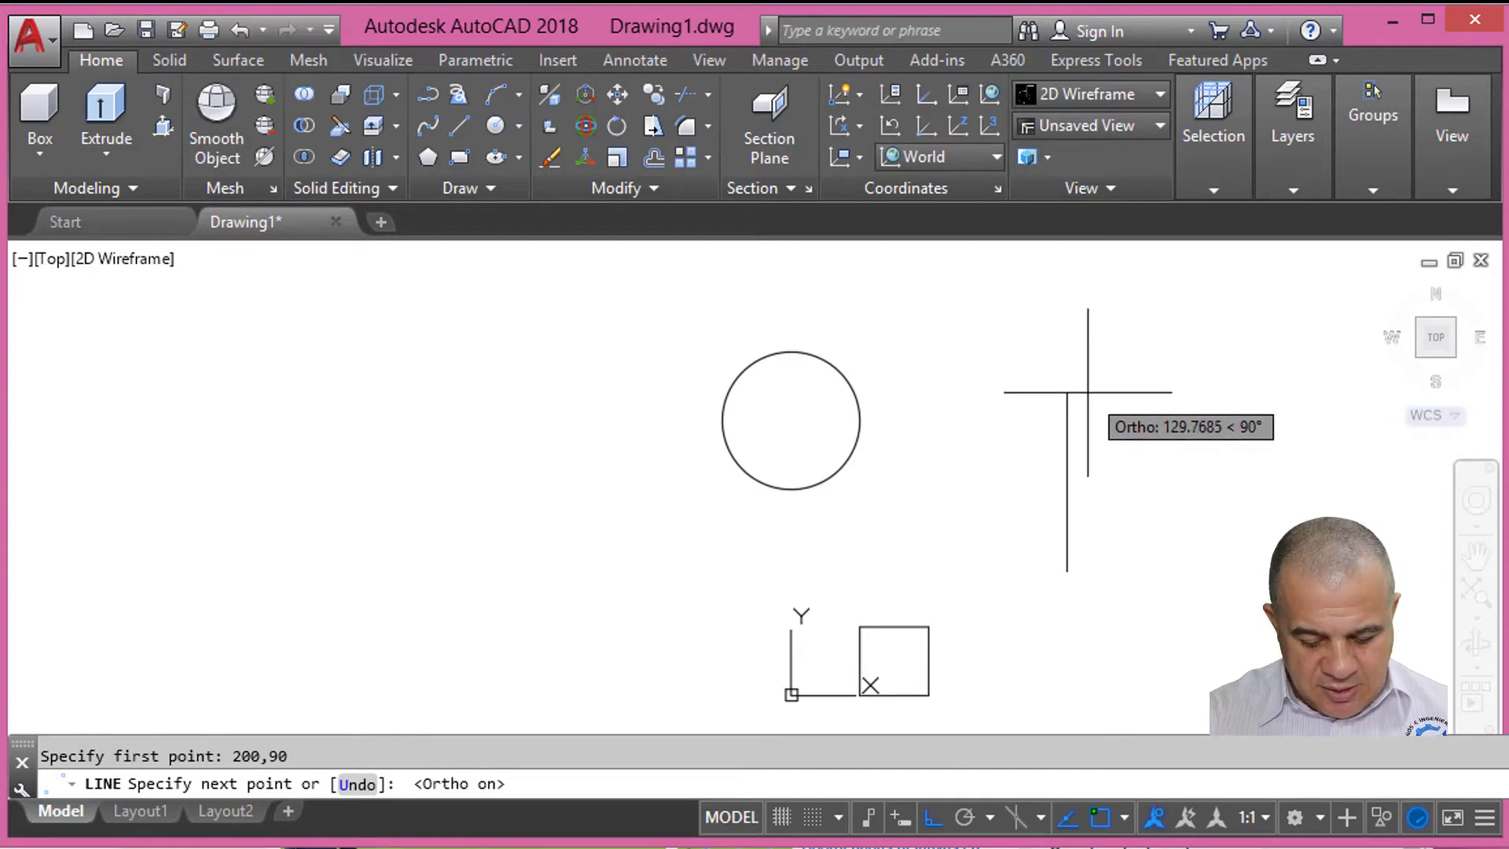
pyautogui.write('90')
pyautogui.press('Return')
pyautogui.press('Return')
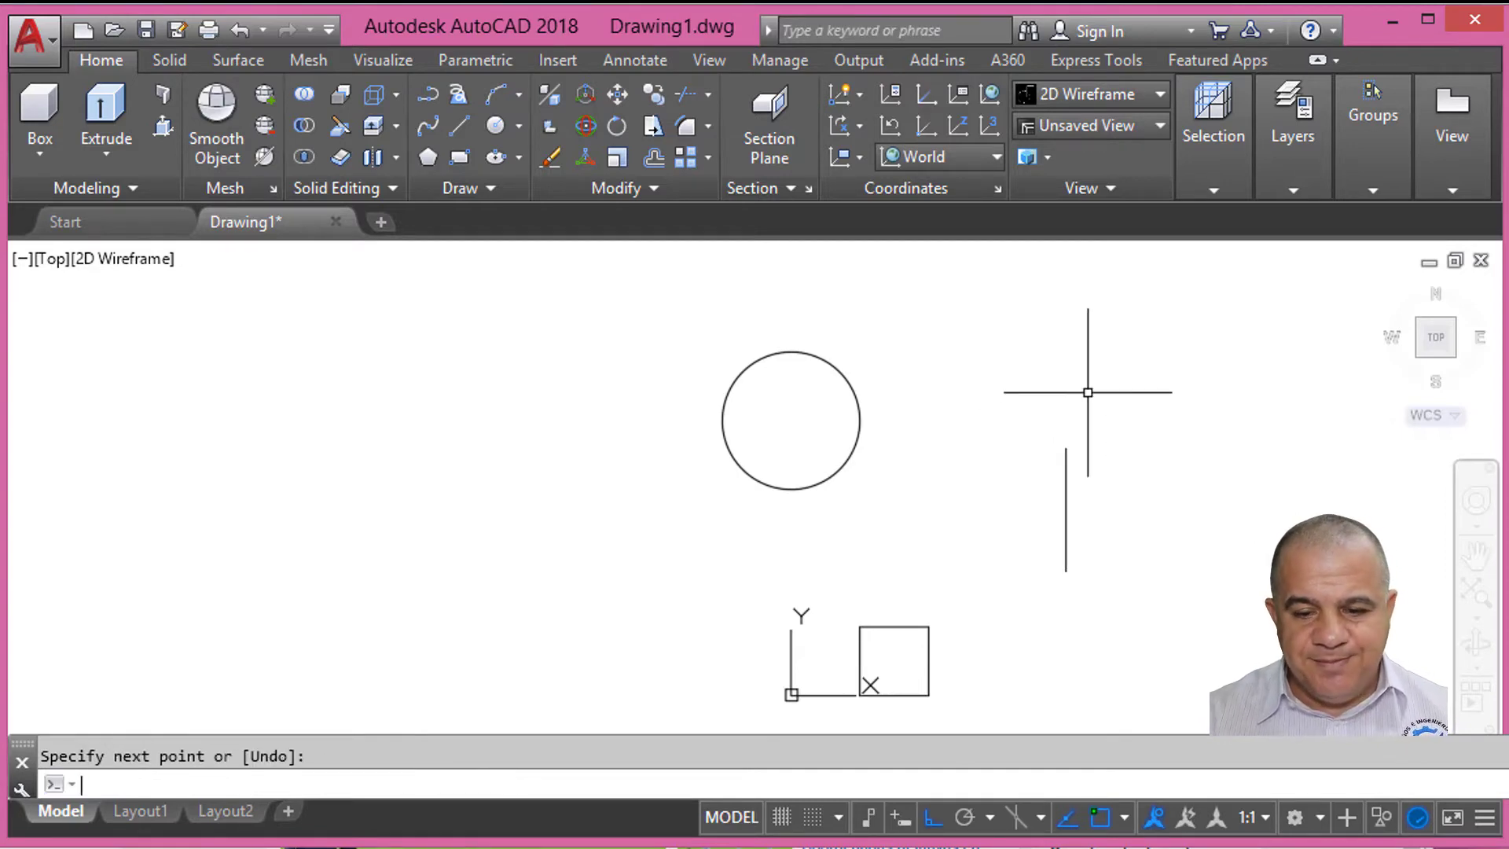
pyautogui.scroll(2, 969, 625)
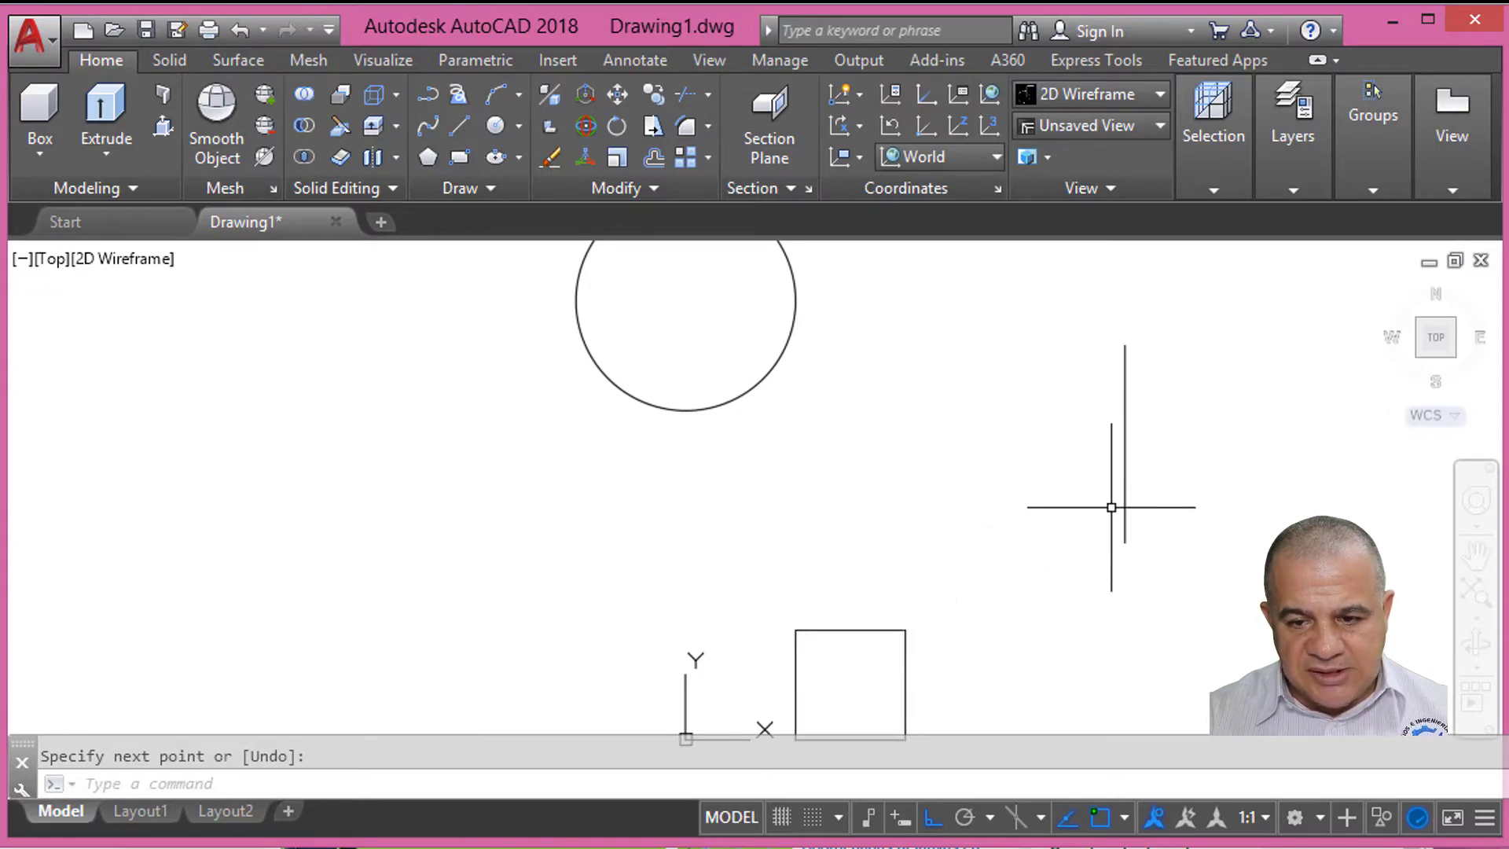
pyautogui.moveTo(1125, 515); pyautogui.dragTo(1139, 570, button='middle')
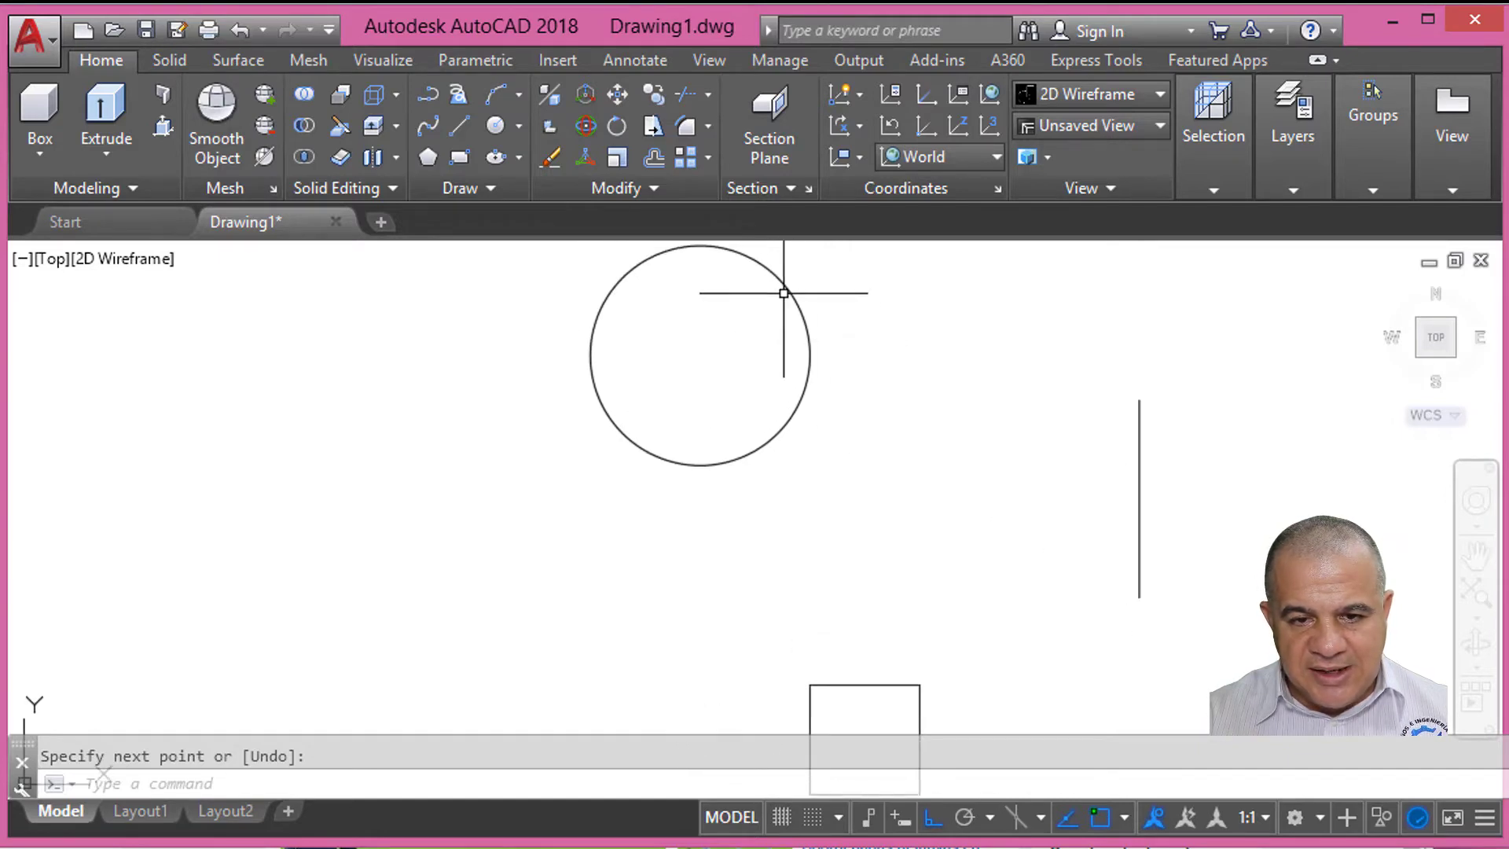
pyautogui.scroll(-2, 863, 327)
pyautogui.moveTo(871, 343); pyautogui.dragTo(812, 343, button='middle')
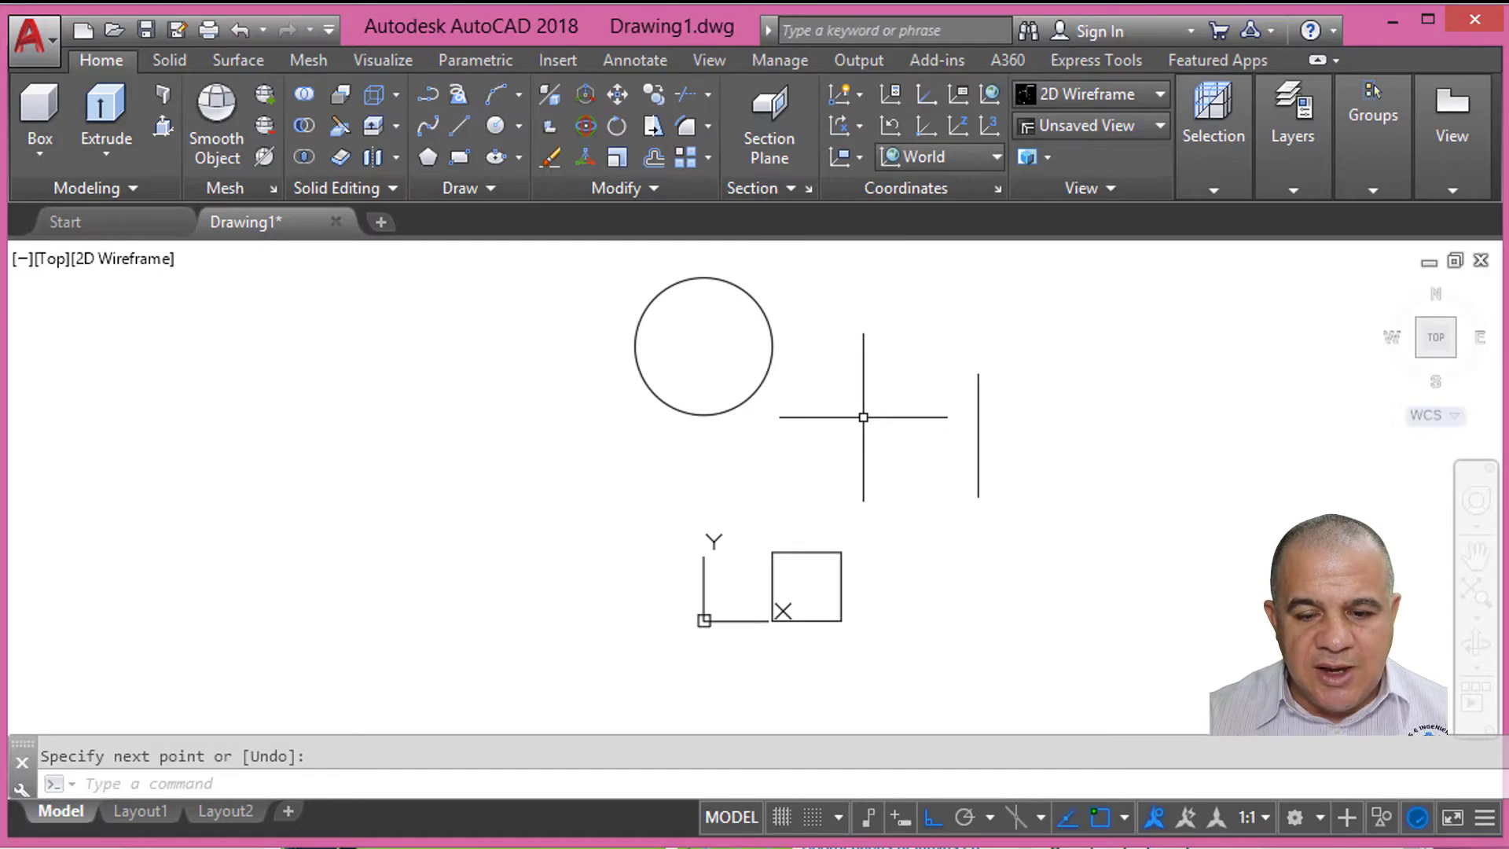
pyautogui.scroll(2, 844, 344)
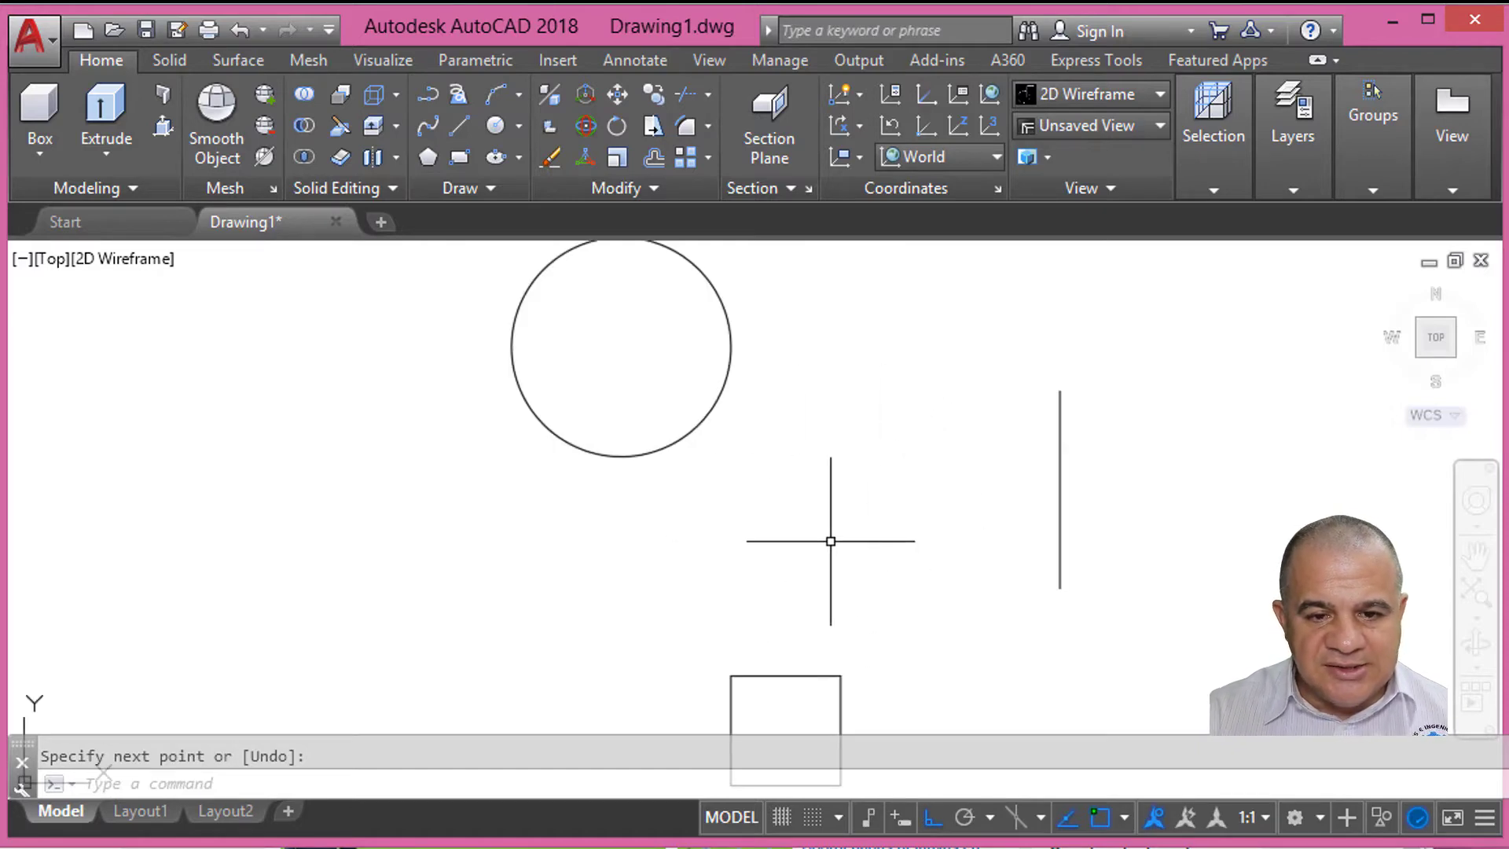
# Step: Start a line at the square's top midpoint, through the circle's bottom quadrant to its centre
pyautogui.write('l')
pyautogui.press('Return')
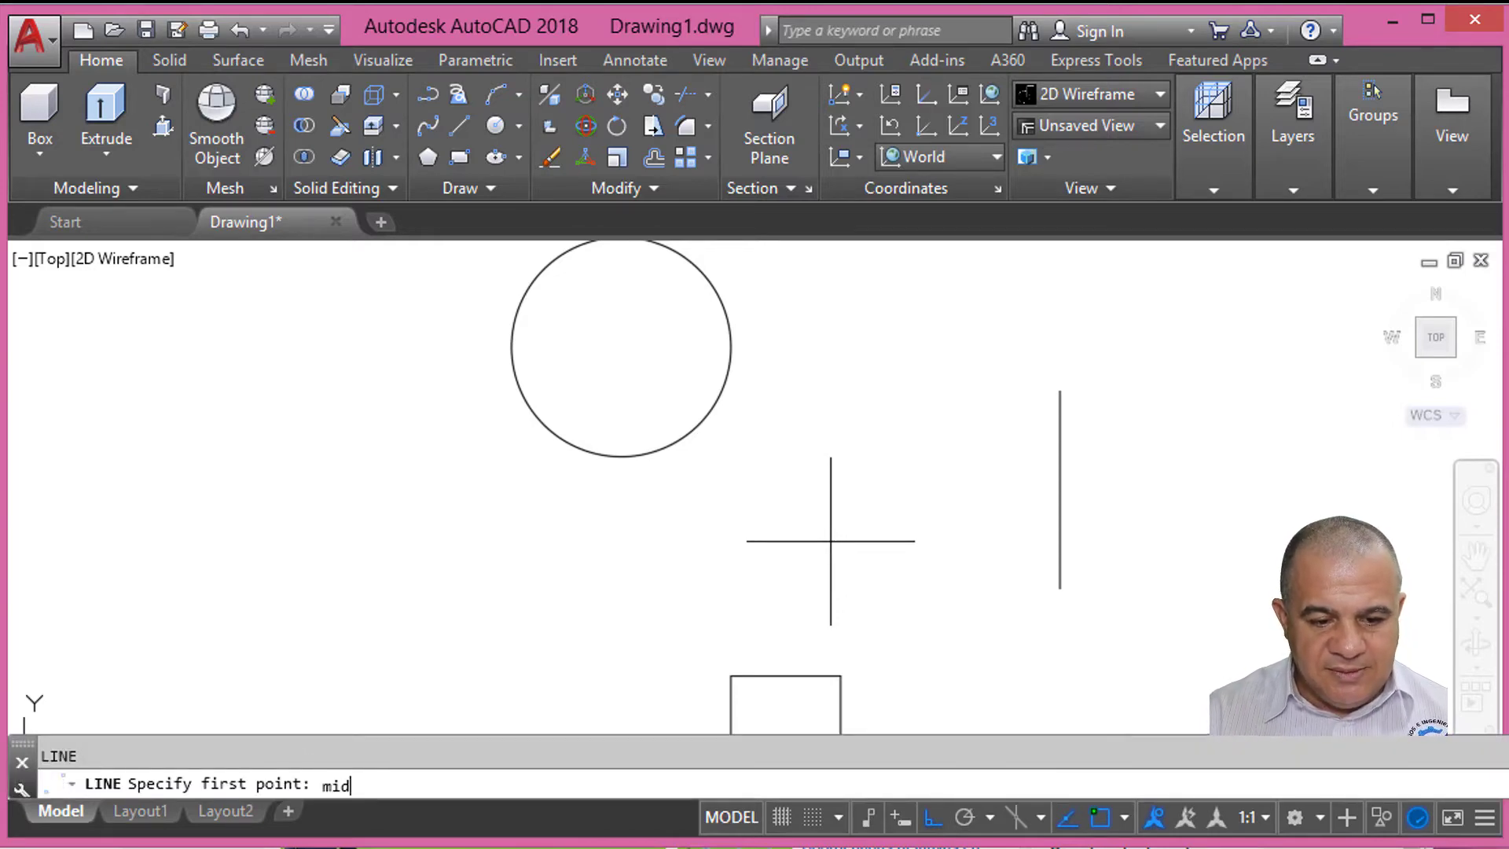
pyautogui.press('Return')
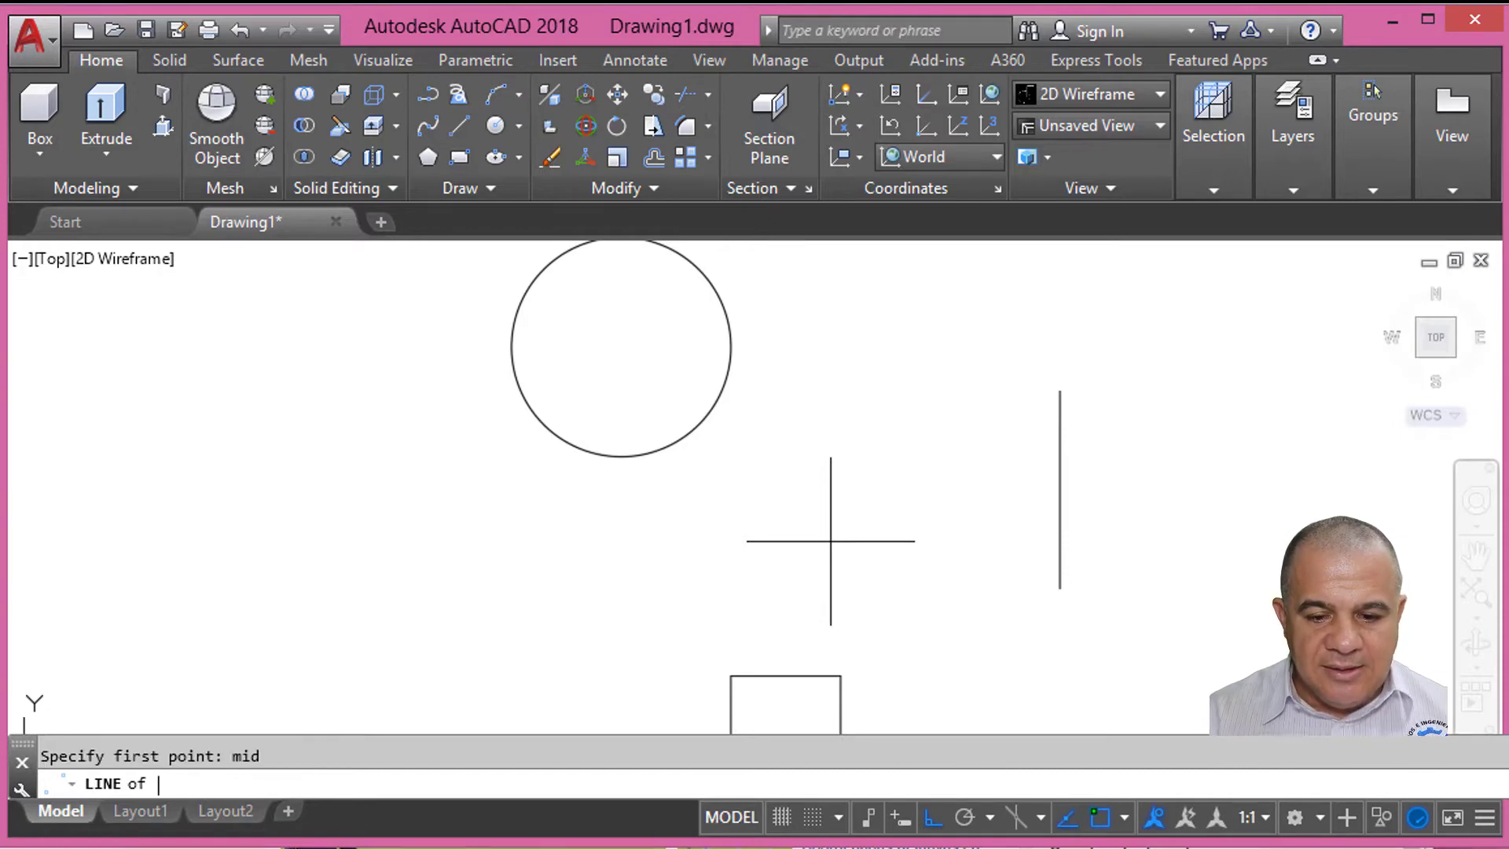
pyautogui.click(792, 667)
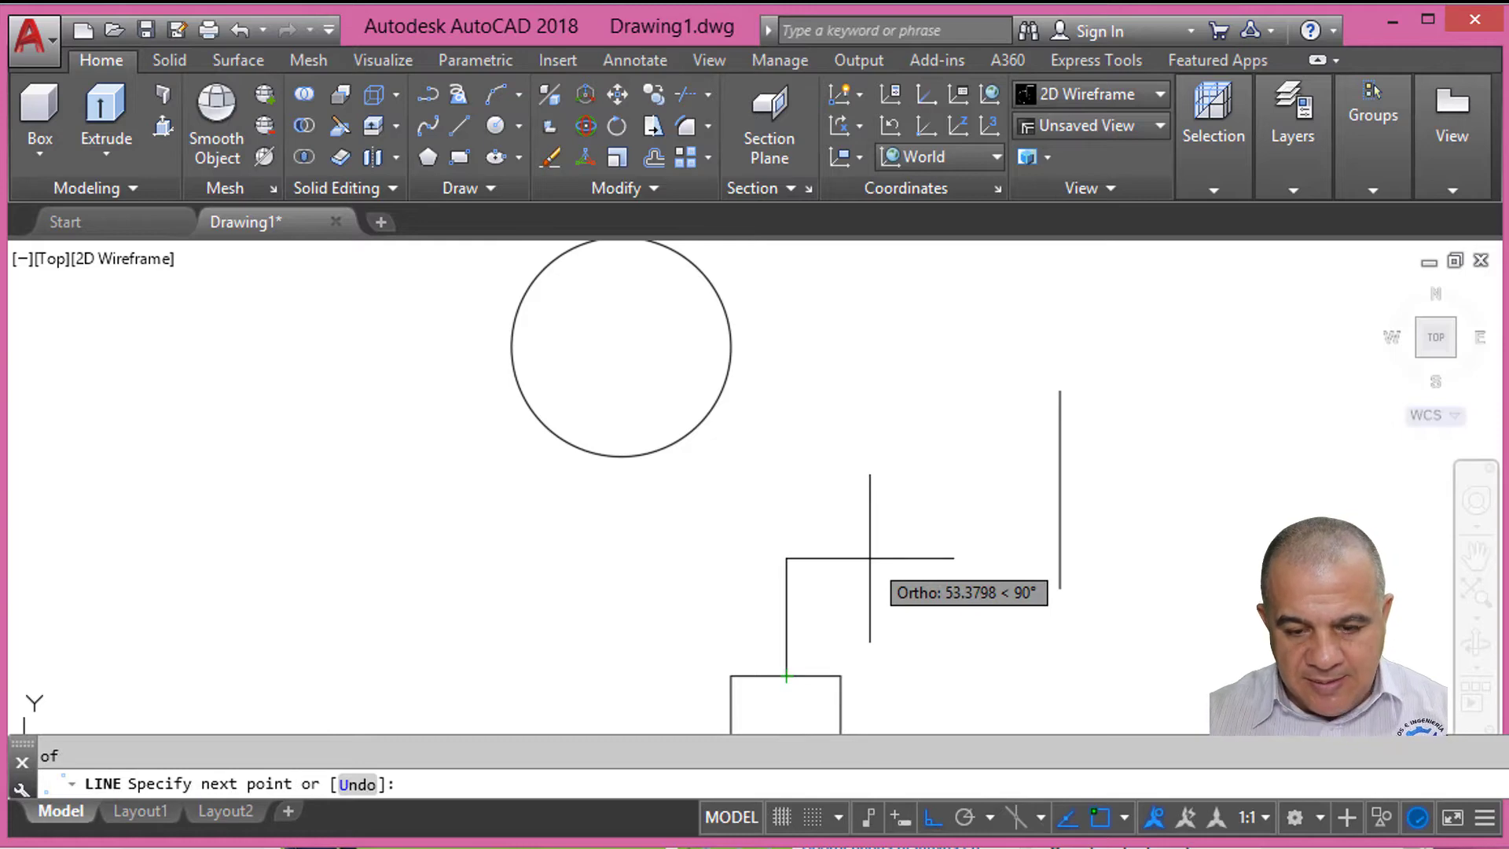
pyautogui.press('F8')
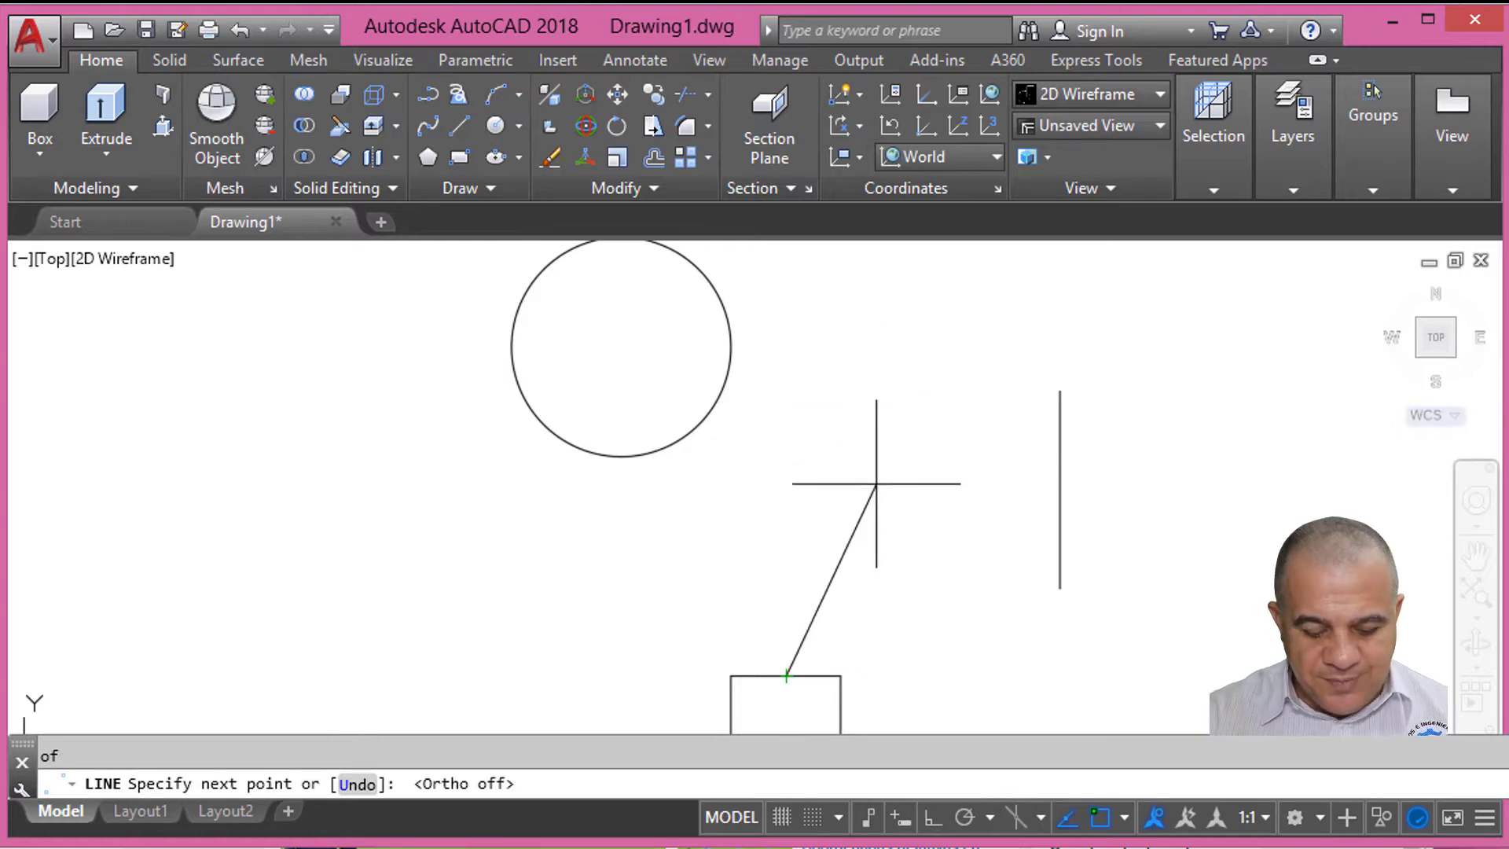
pyautogui.write('qua')
pyautogui.press('Return')
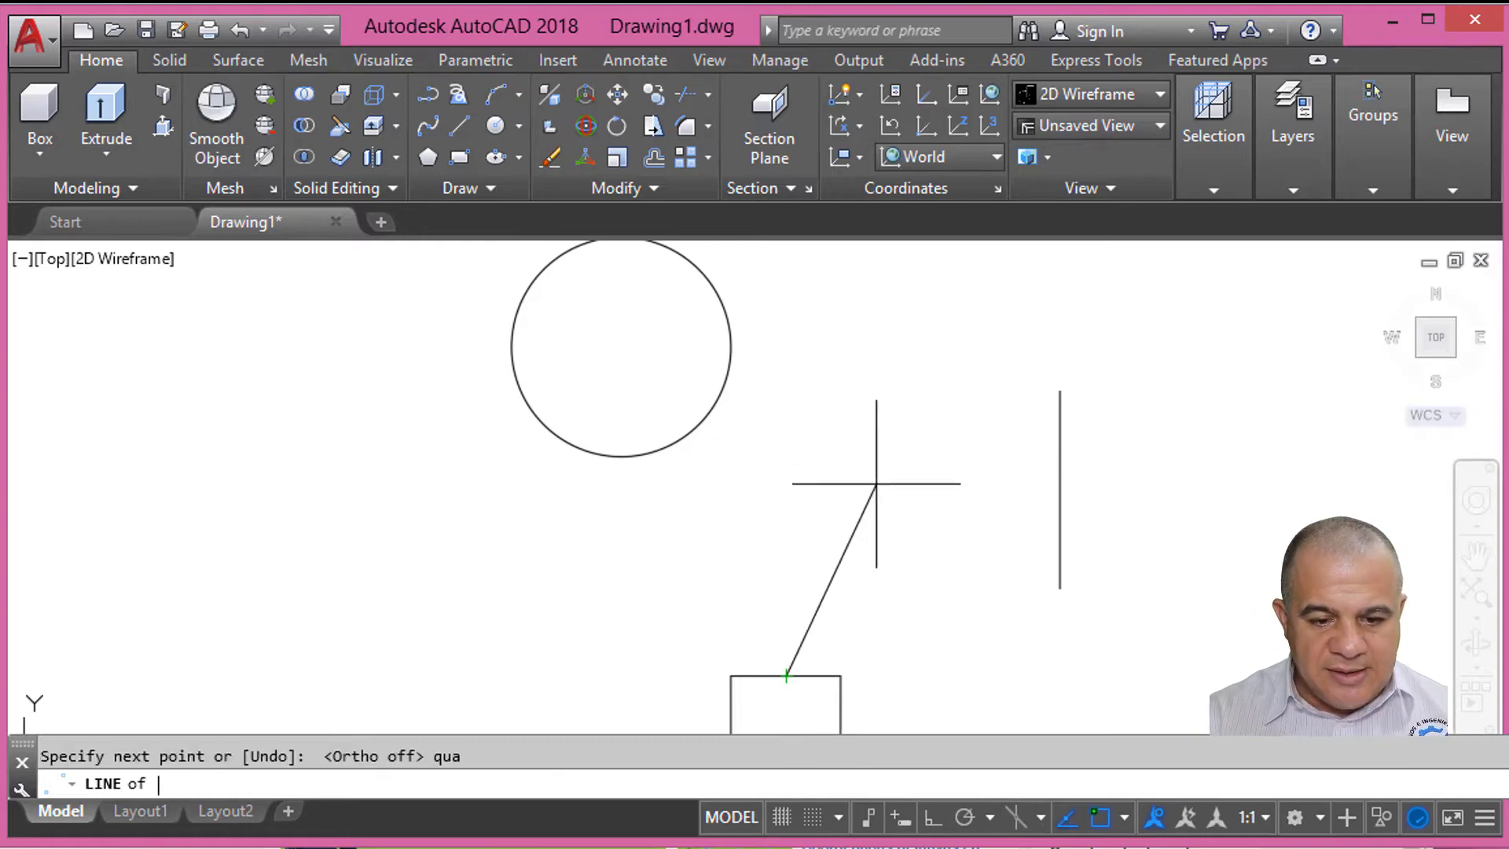
pyautogui.click(639, 461)
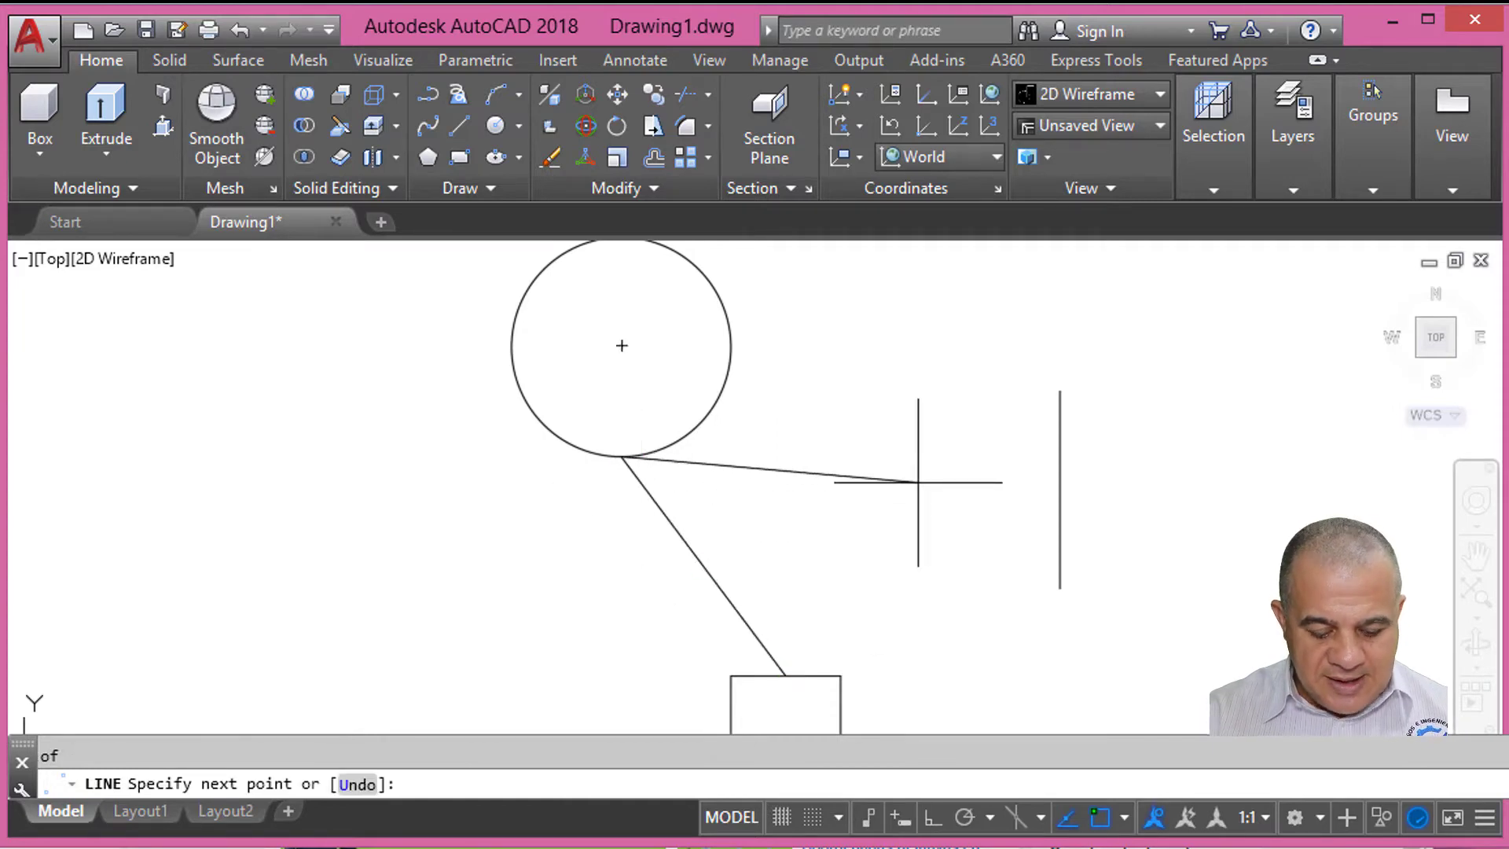
pyautogui.write('cen')
pyautogui.press('Return')
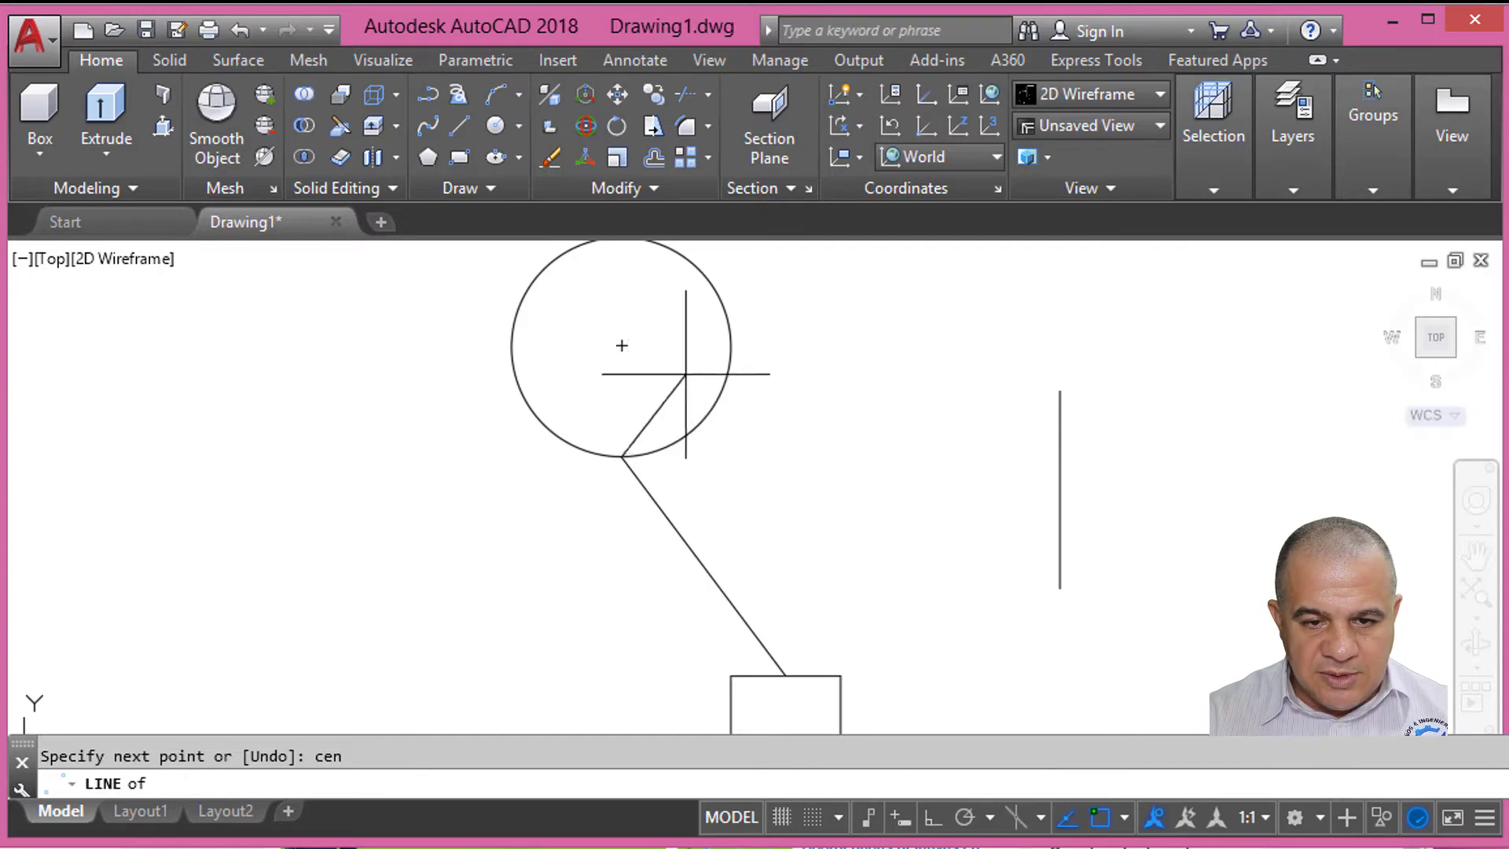
pyautogui.click(621, 346)
pyautogui.write('per')
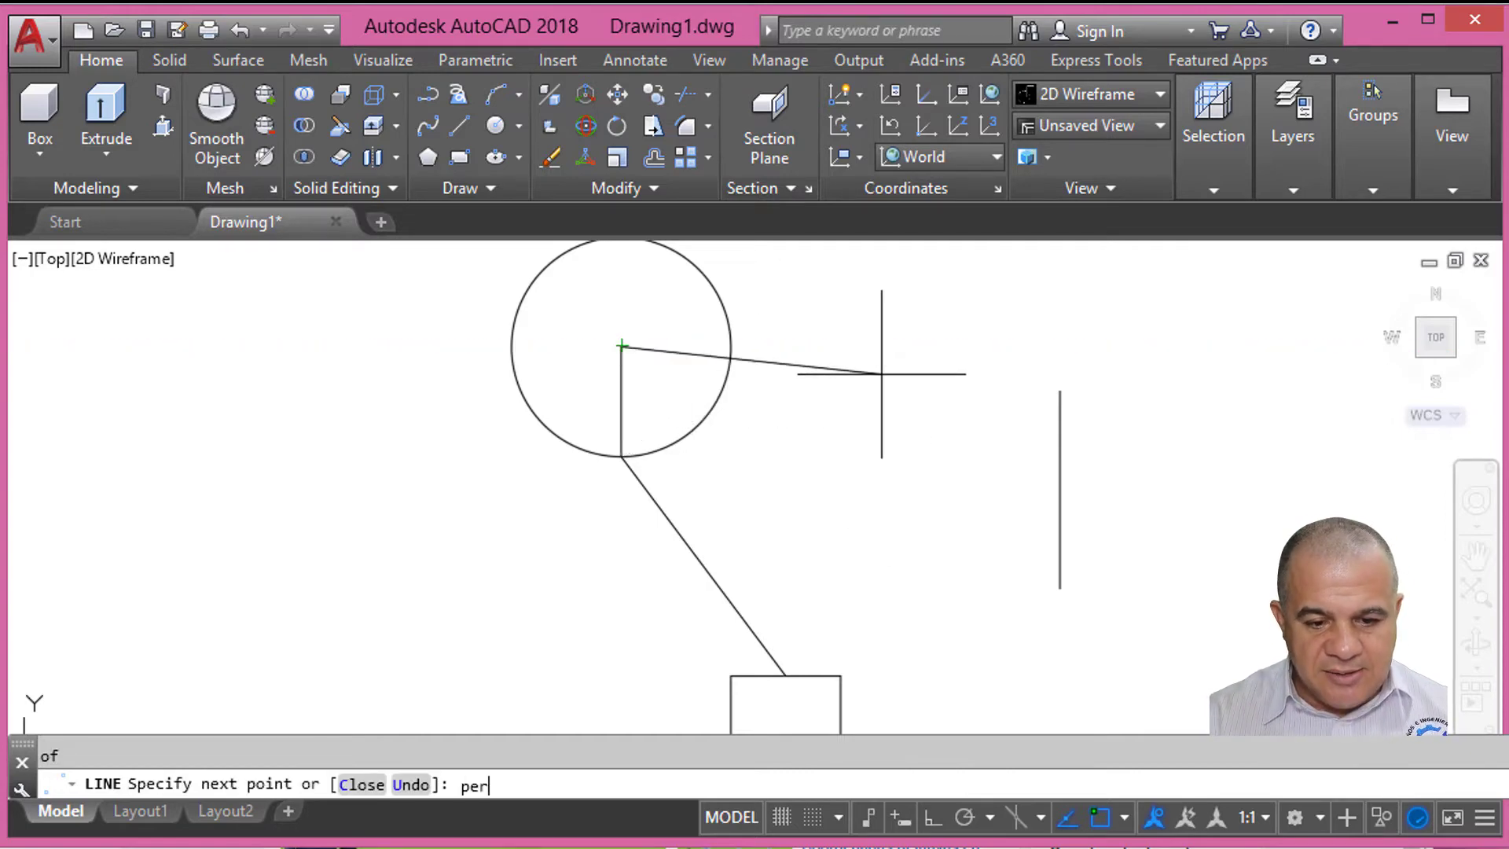
# Step: Continue perpendicular to the vertical line, to the square's corner, onto the line, then tangent to the circle
pyautogui.press('Return')
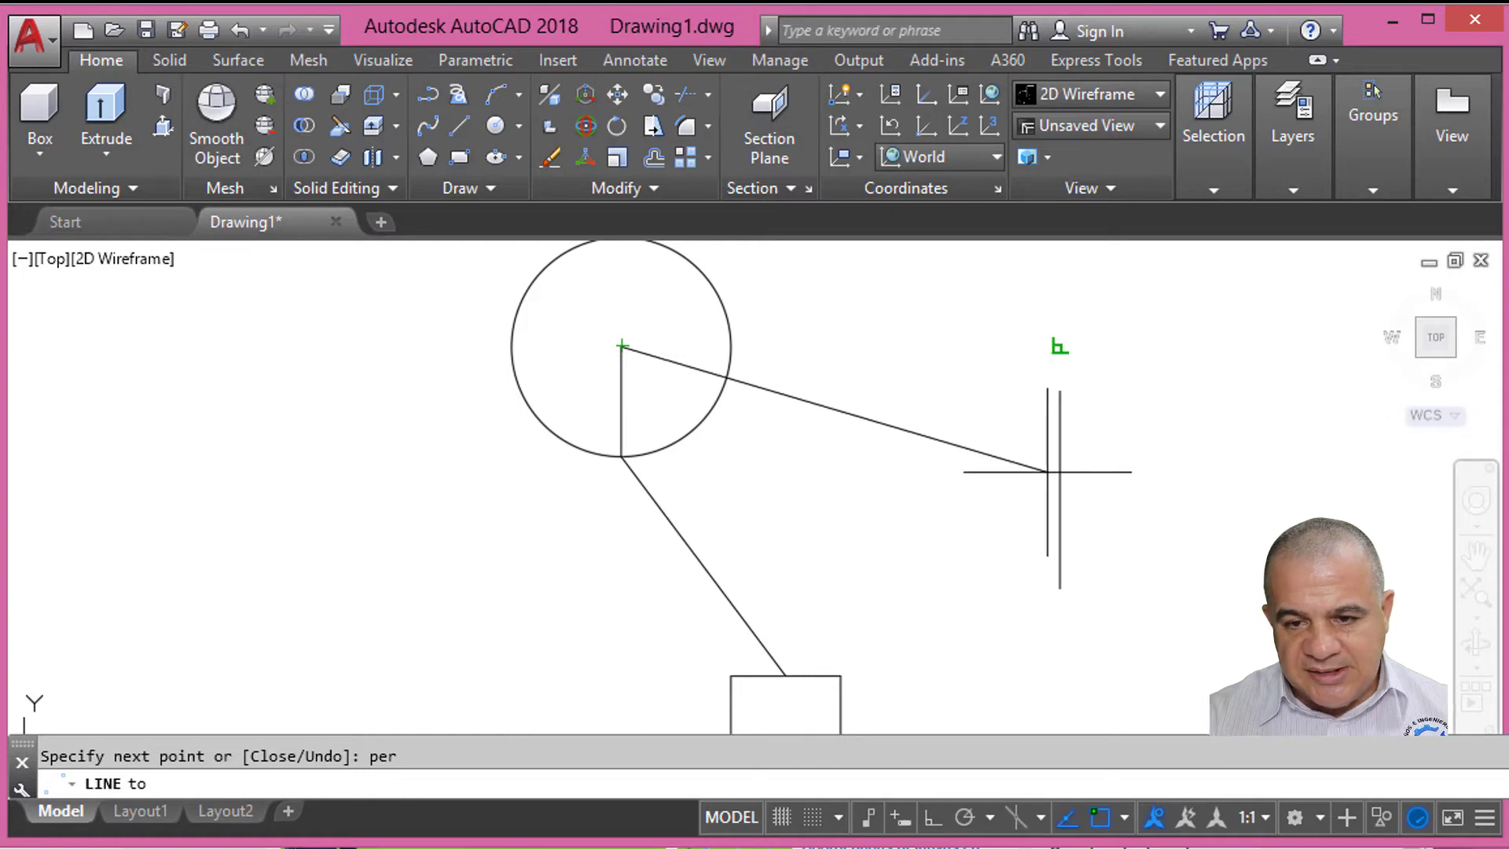
pyautogui.click(1052, 472)
pyautogui.write('int')
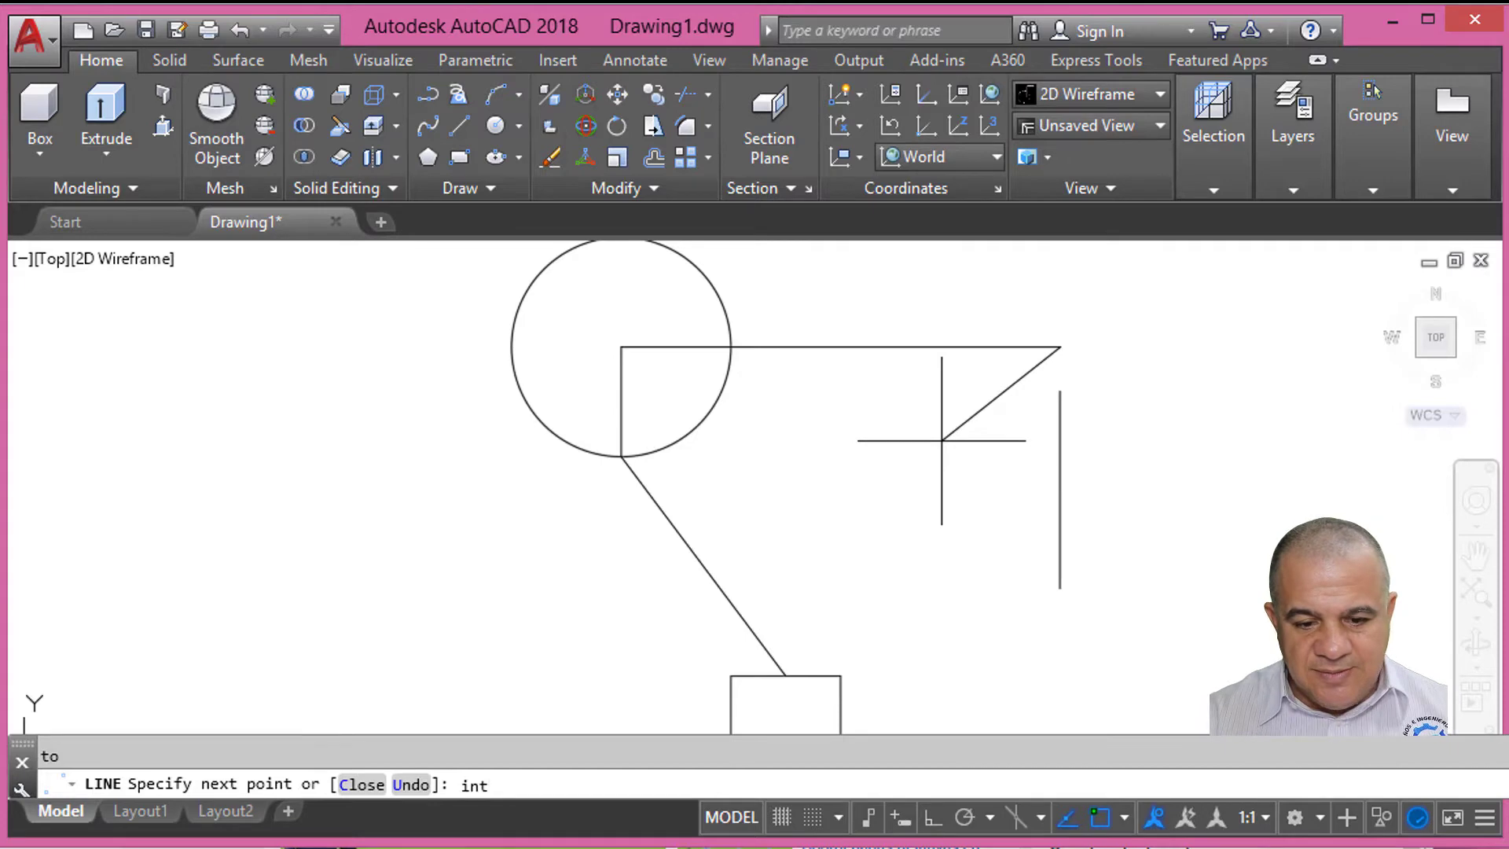
pyautogui.press('Return')
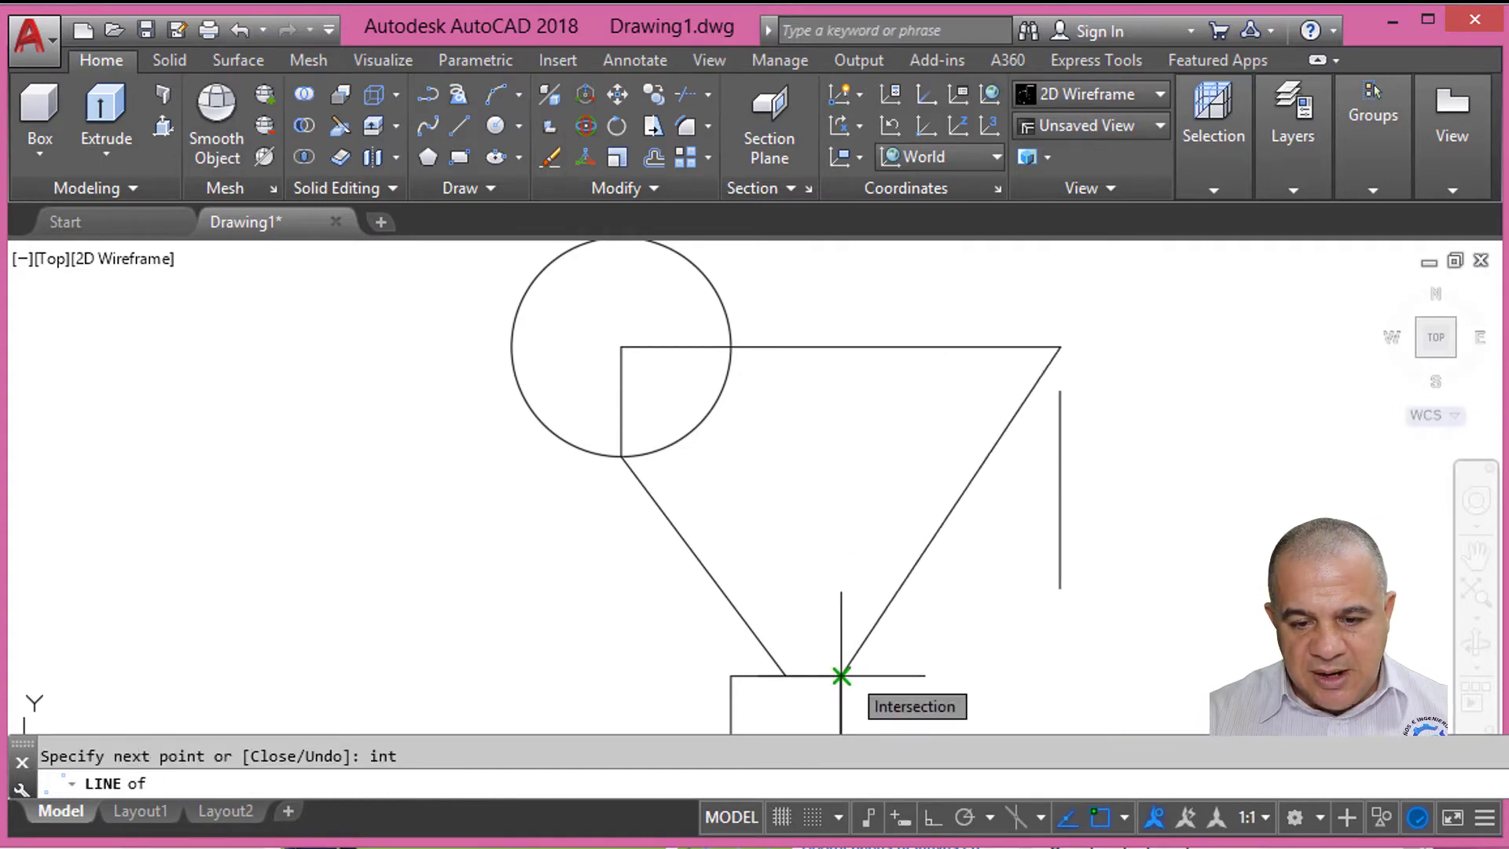
pyautogui.click(841, 675)
pyautogui.write('nea')
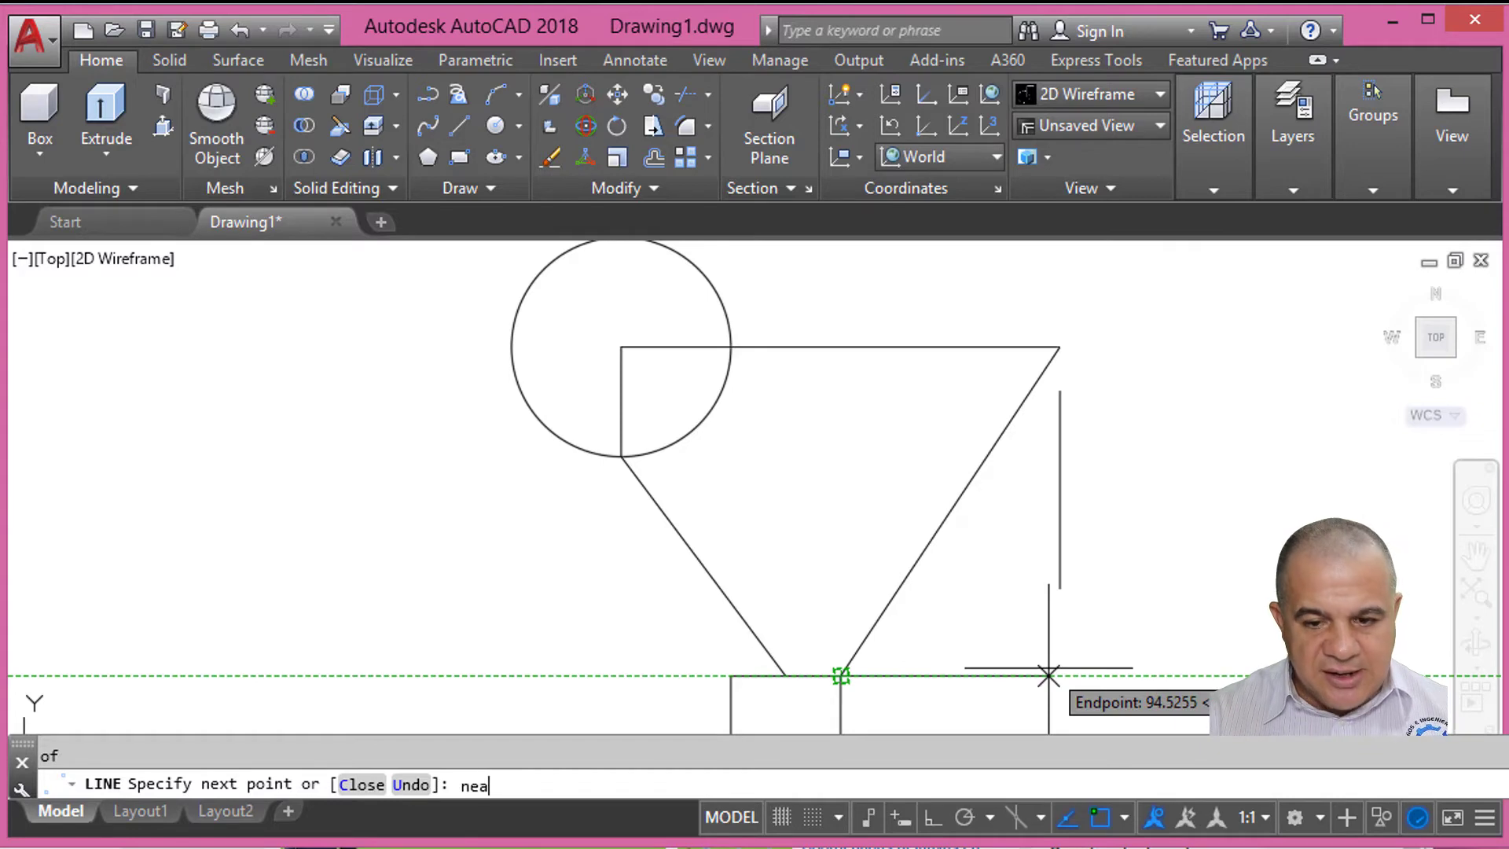
pyautogui.press('Return')
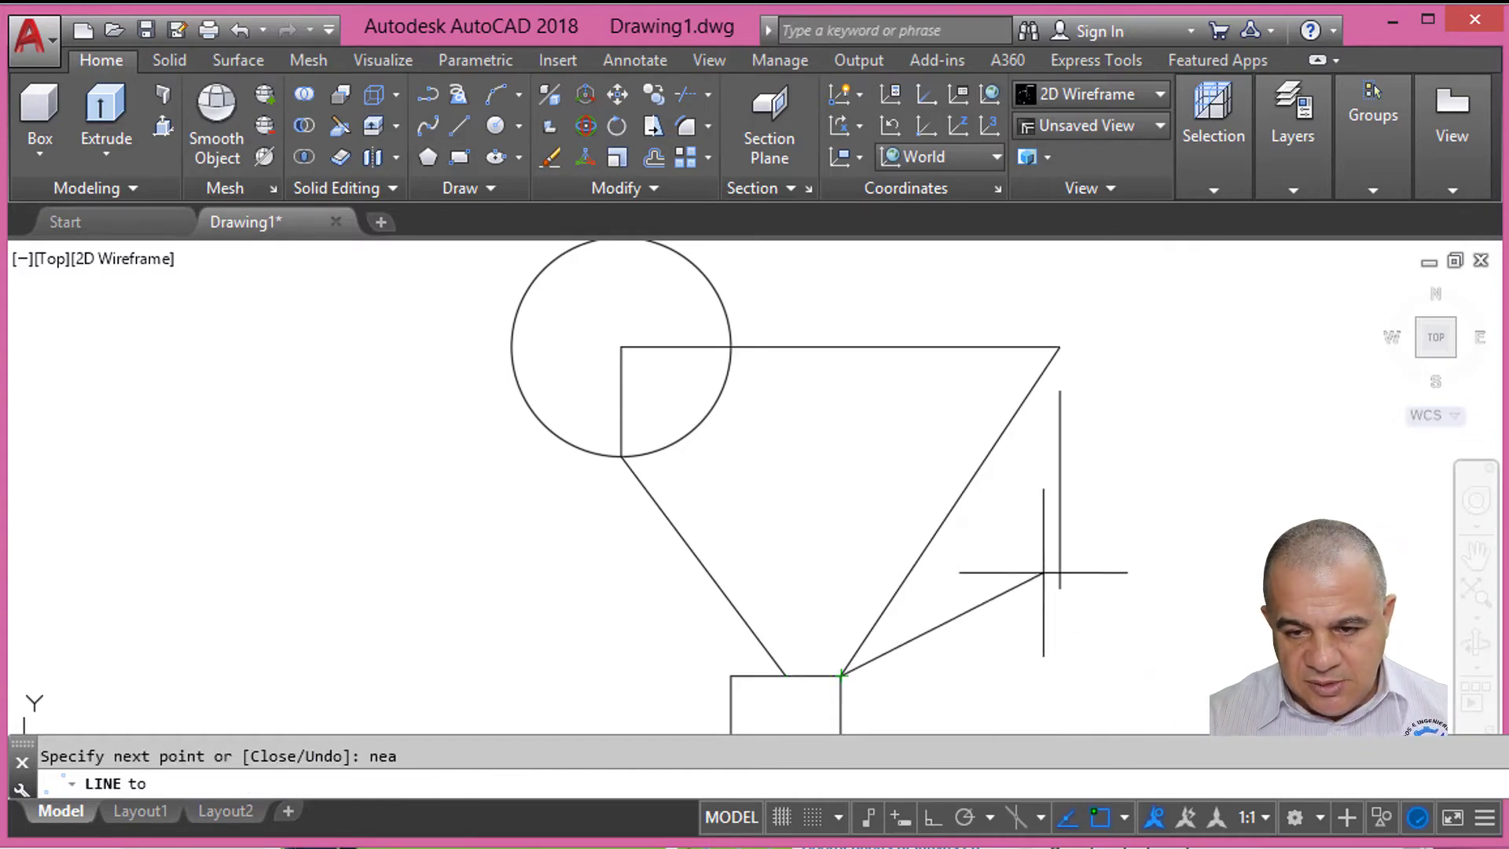
pyautogui.click(1060, 563)
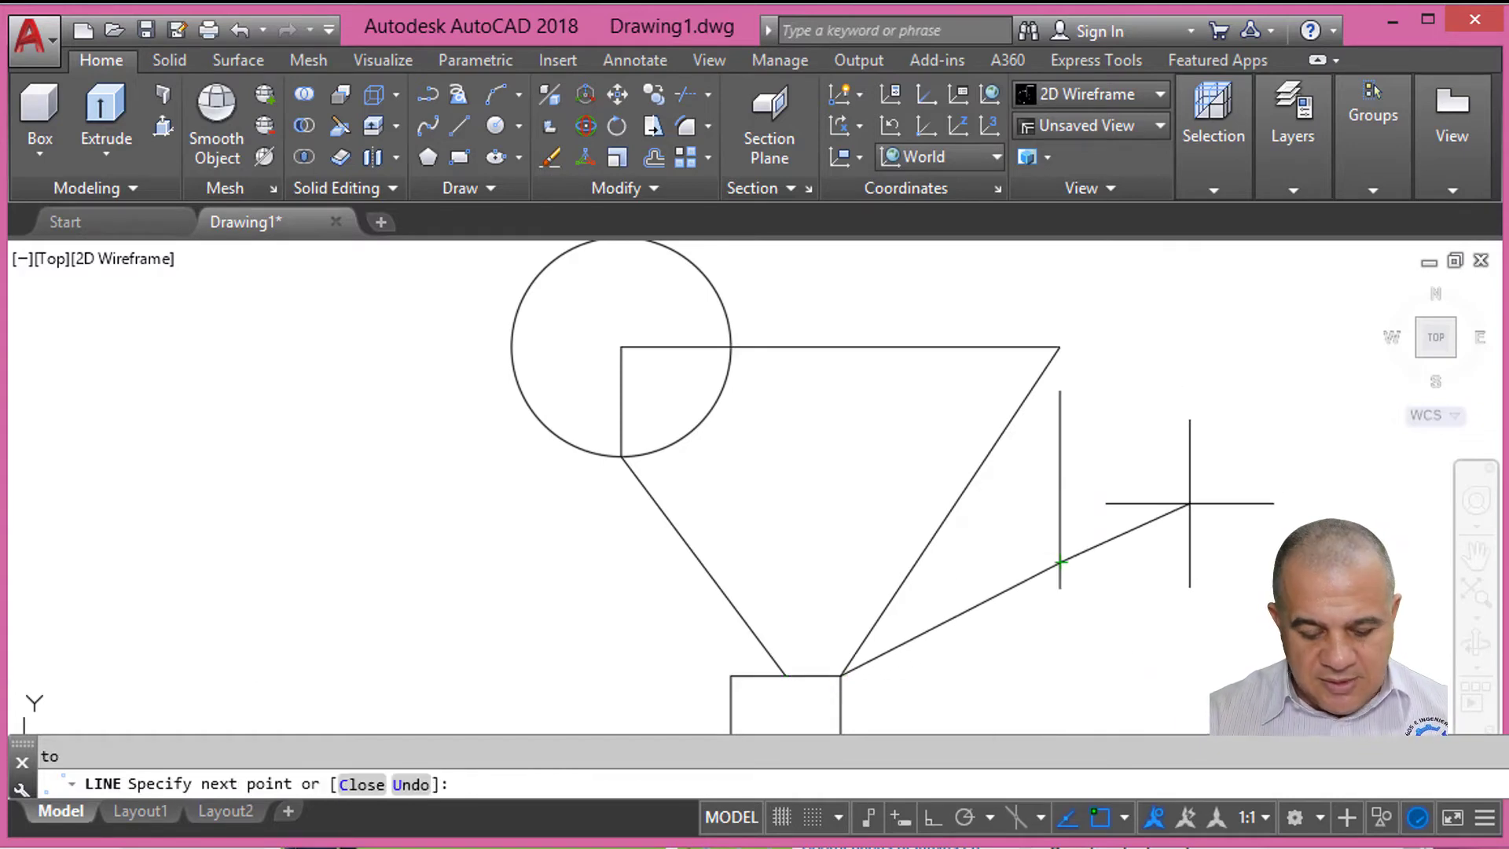
pyautogui.write('tan')
pyautogui.press('Return')
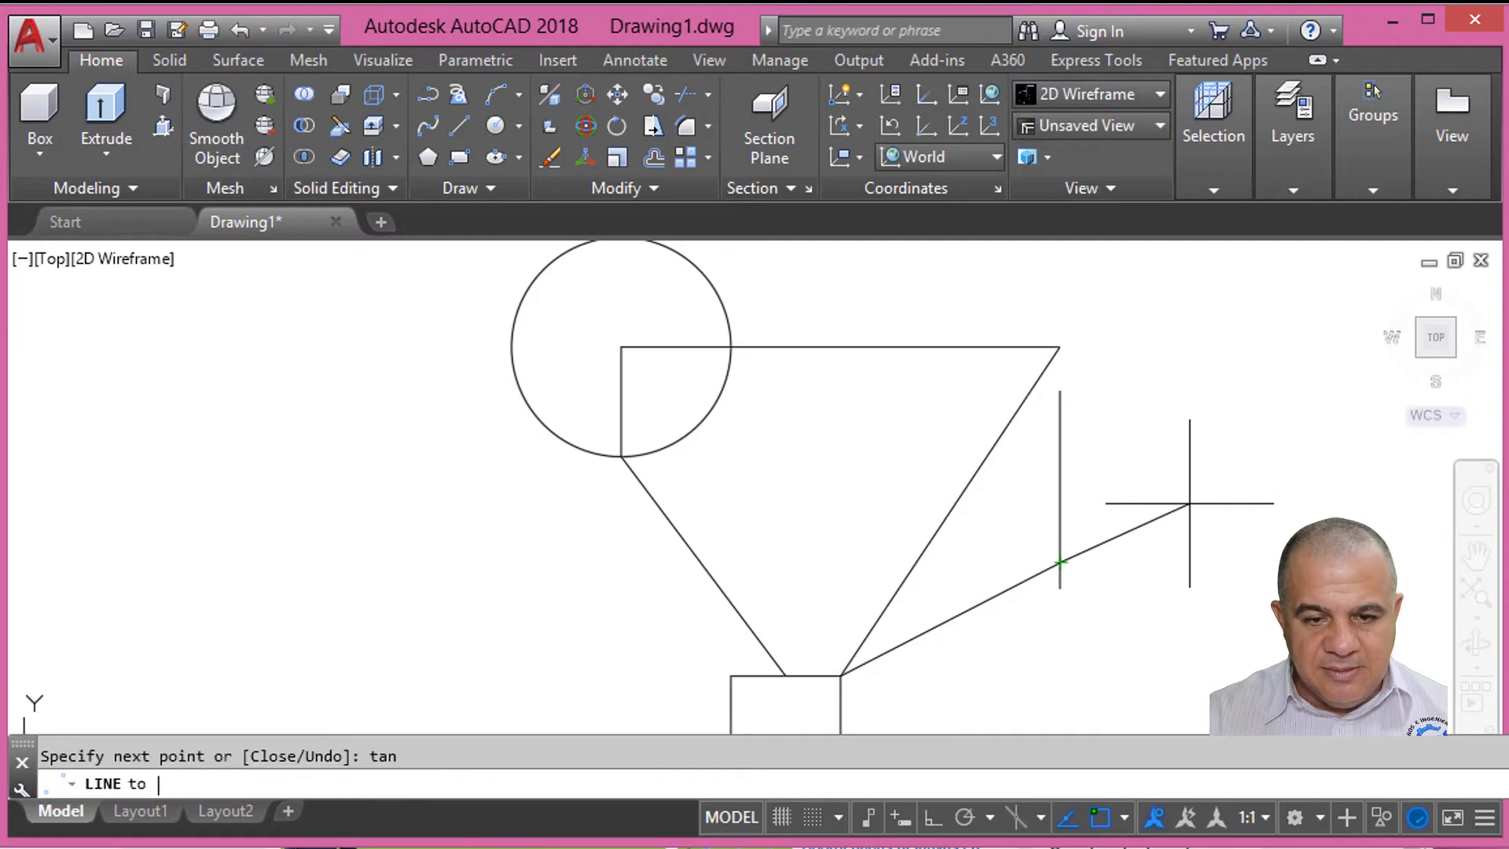
pyautogui.click(691, 259)
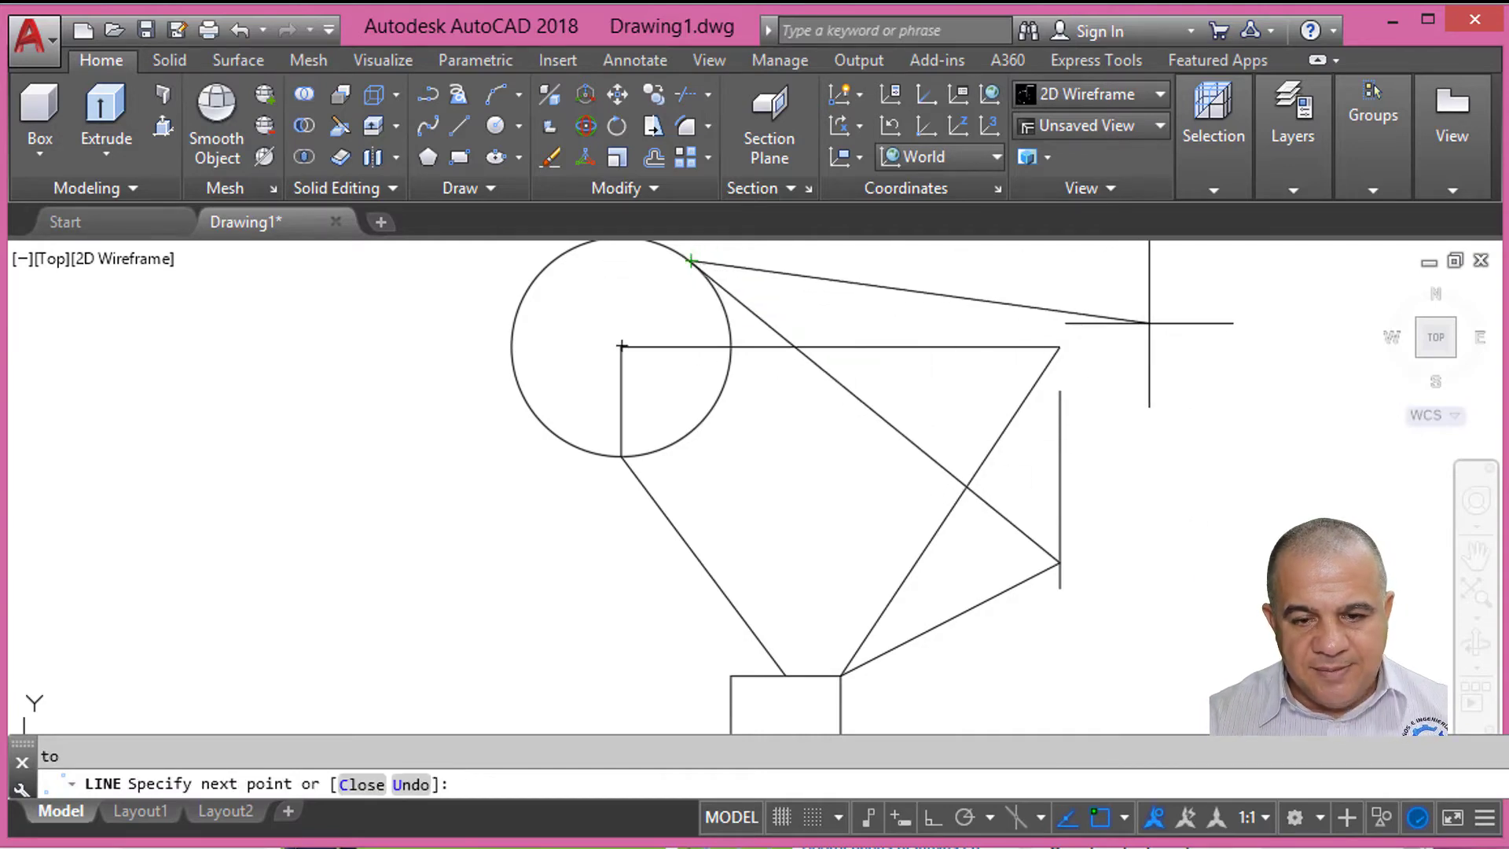
pyautogui.press('Return')
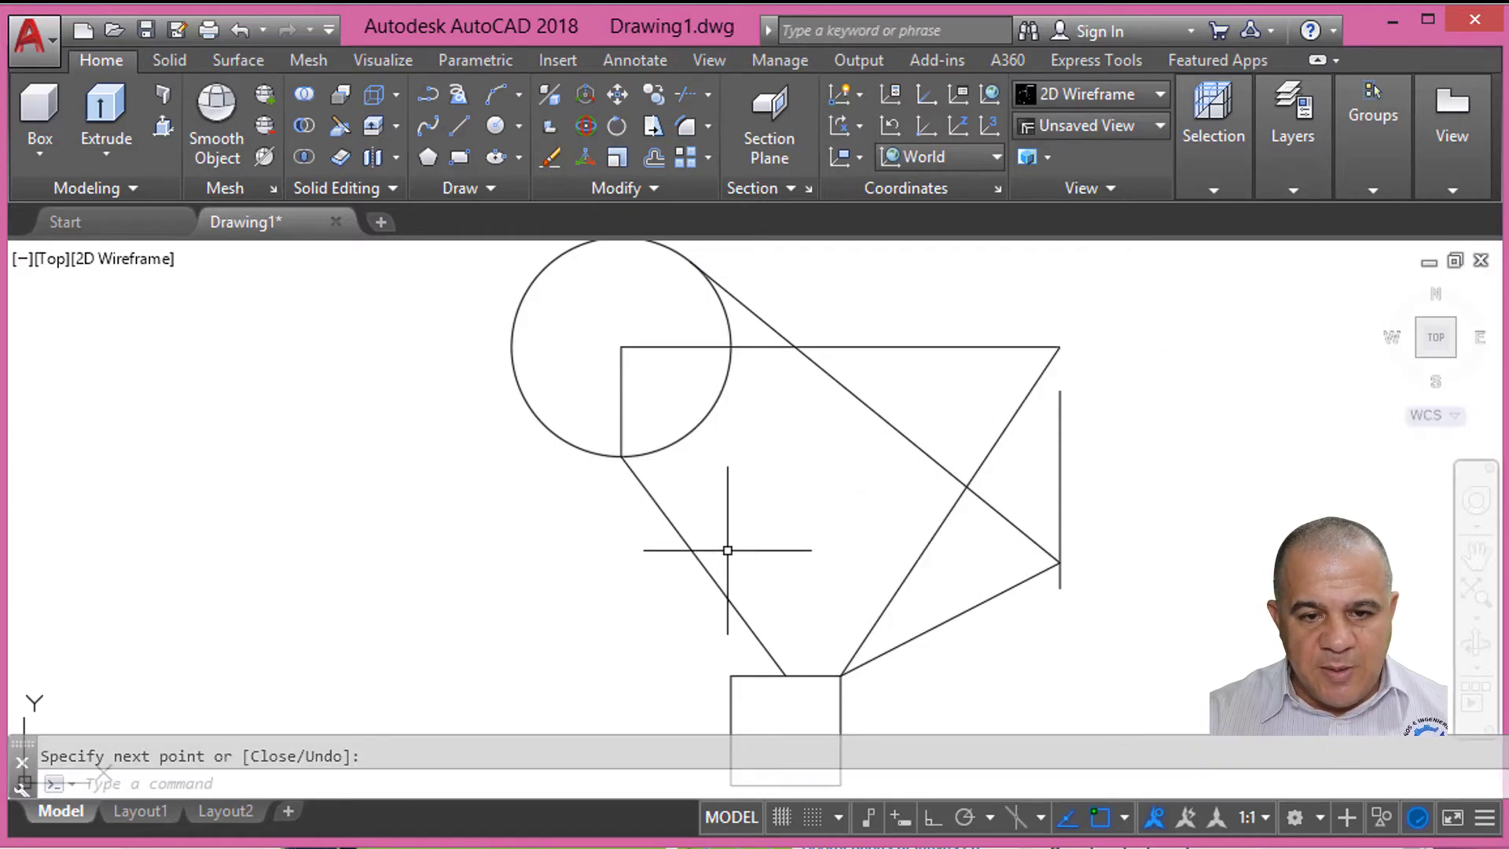
# Step: Erase all the connecting lines, keeping the circle, square and vertical line
pyautogui.click(549, 157)
pyautogui.click(996, 309)
pyautogui.click(951, 603)
pyautogui.click(731, 556)
pyautogui.click(637, 438)
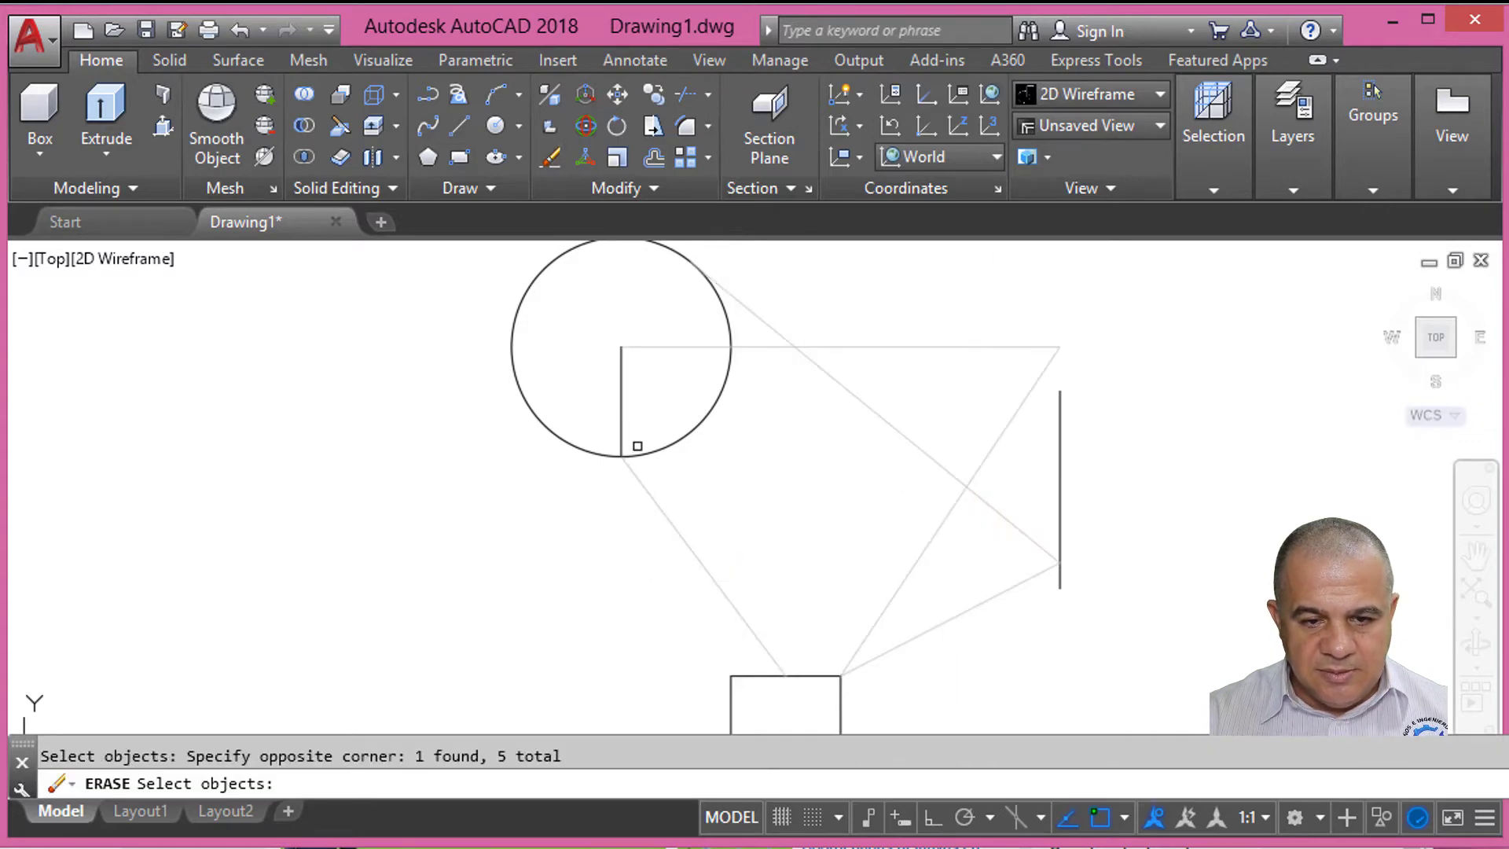
pyautogui.click(607, 404)
pyautogui.press('Return')
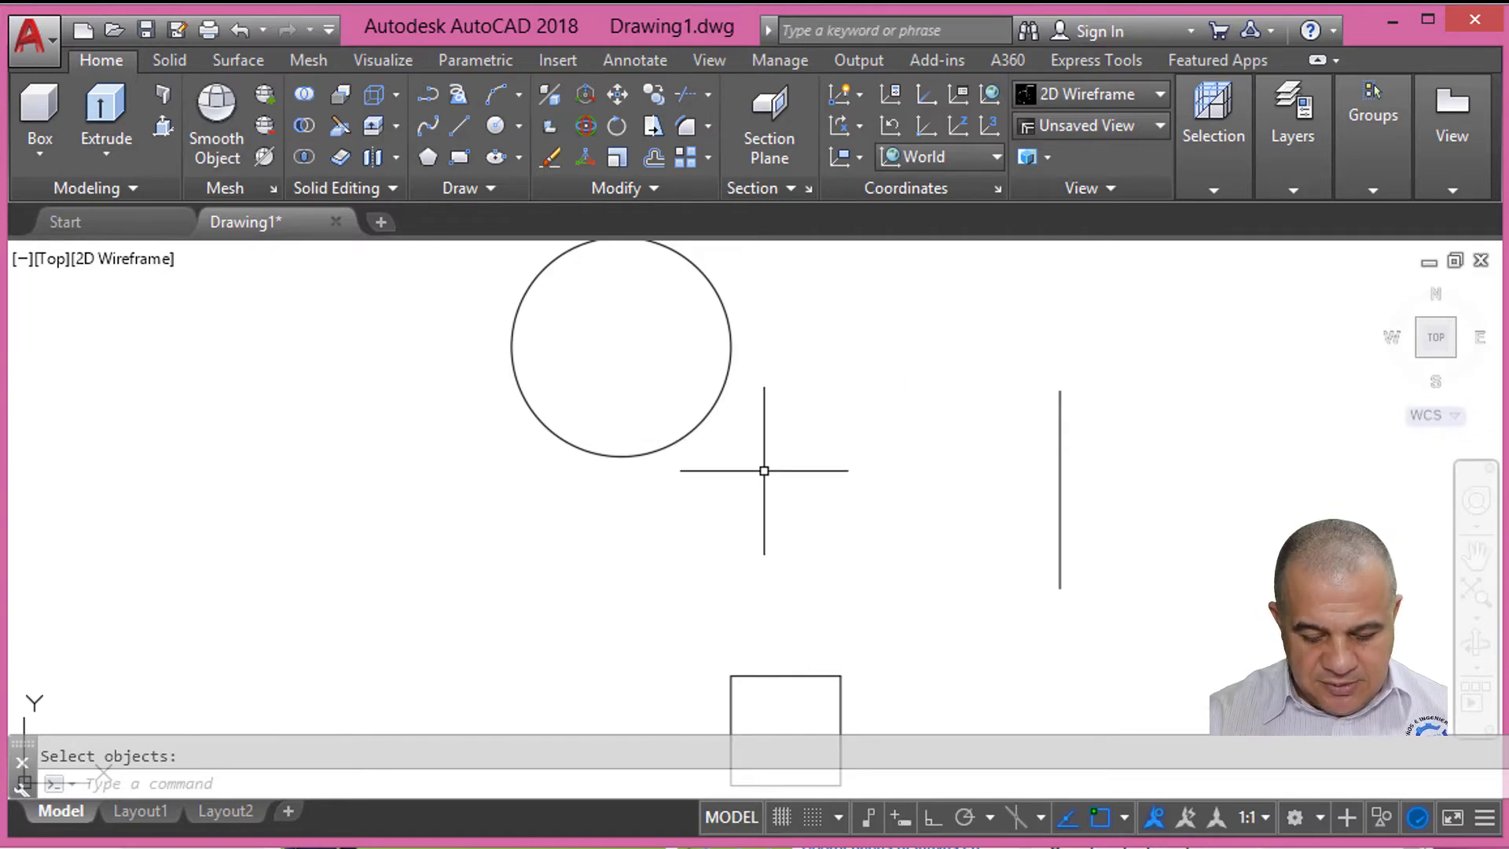
# Step: Using the right-click snap menu, line from the square's top midpoint to the circle's bottom quadrant and centre
pyautogui.write('l')
pyautogui.press('Return')
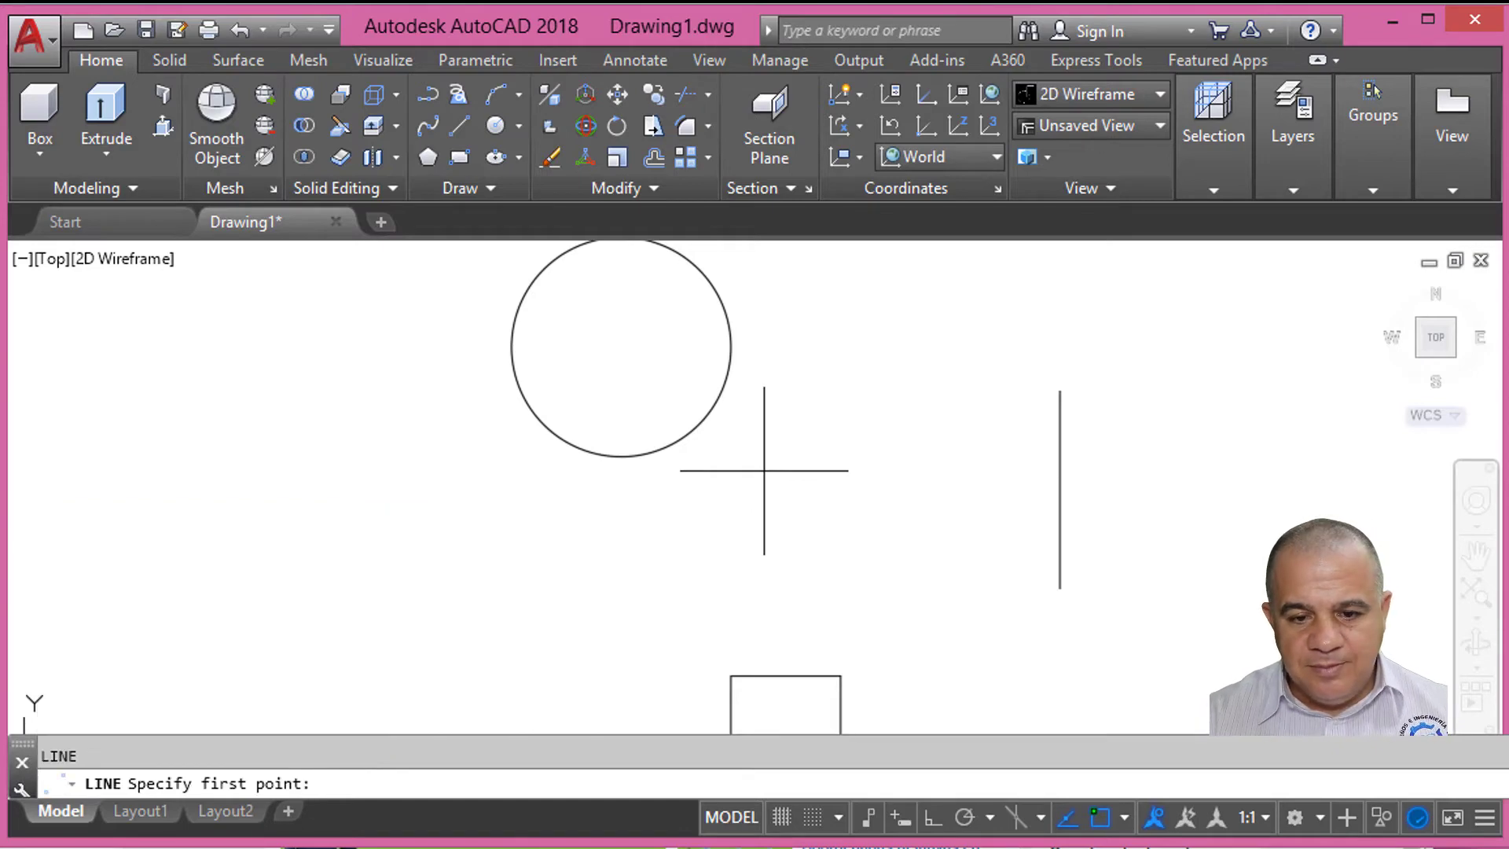
pyautogui.keyDown('shift'); pyautogui.rightClick(804, 280); pyautogui.keyUp('shift')
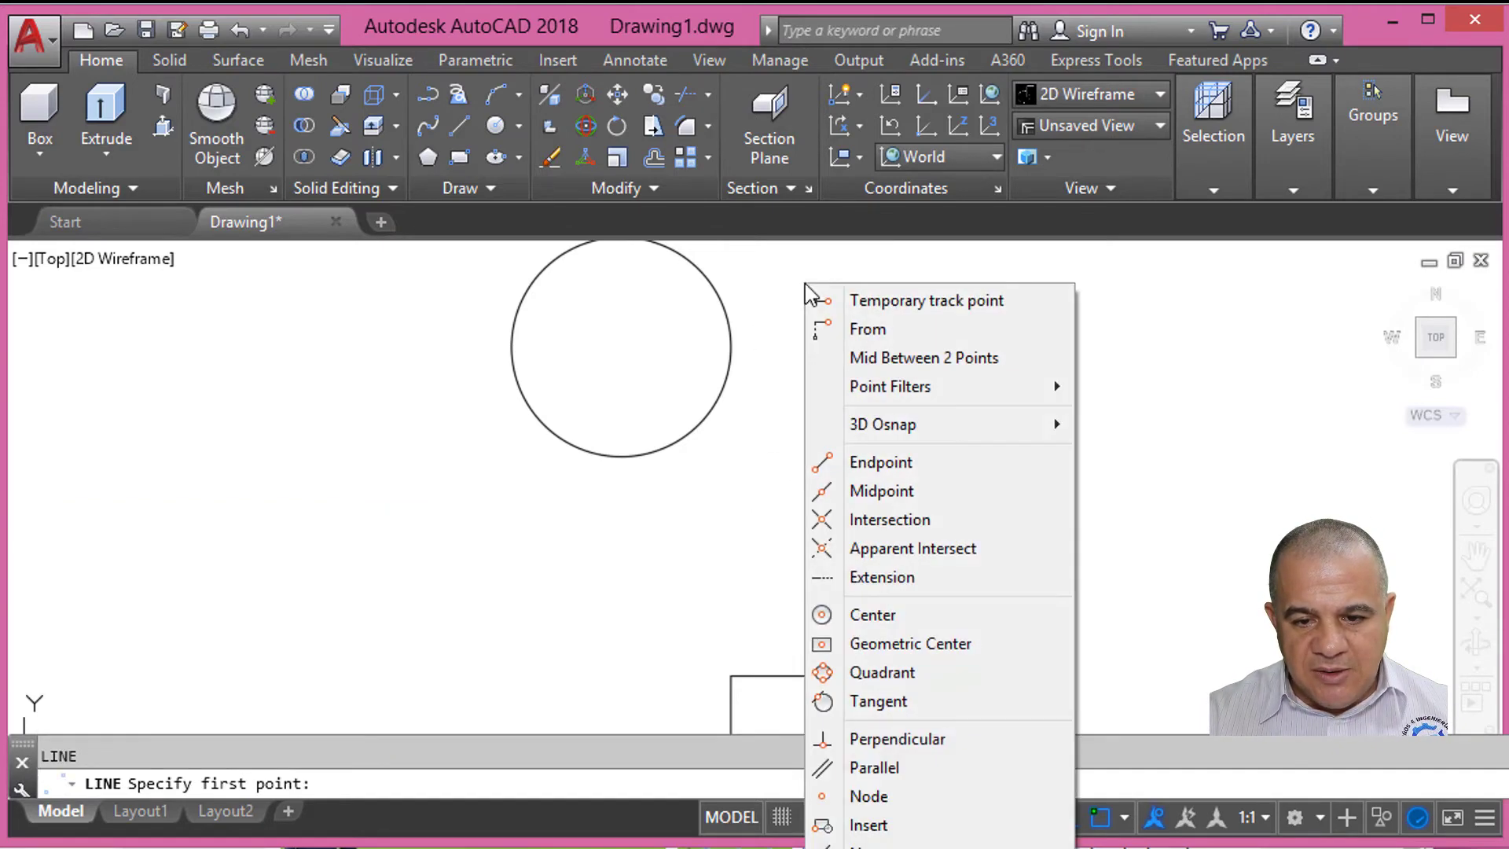
pyautogui.click(895, 496)
pyautogui.click(786, 675)
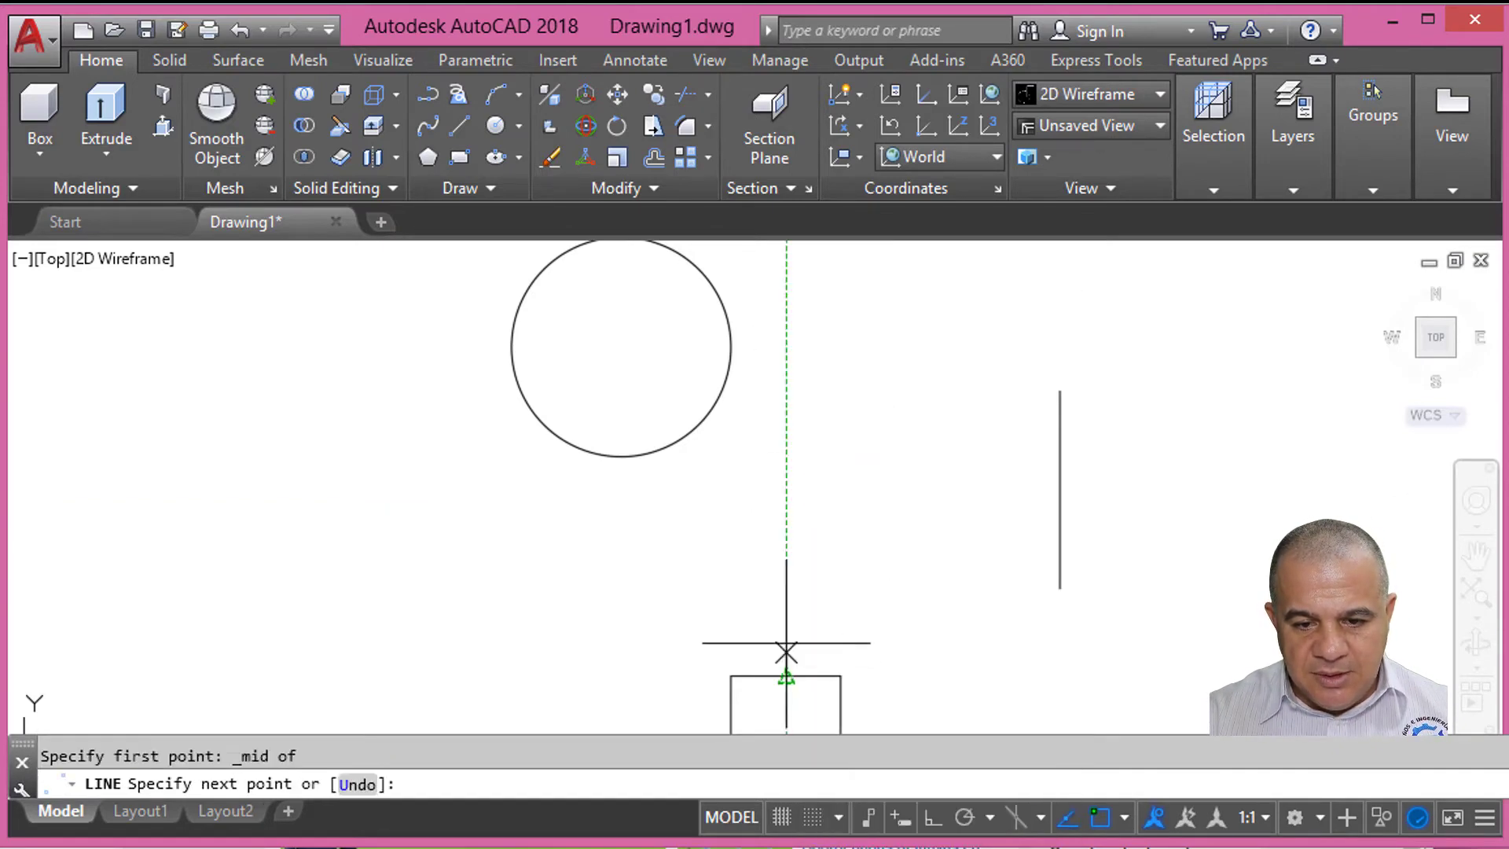
pyautogui.keyDown('shift'); pyautogui.rightClick(764, 277); pyautogui.keyUp('shift')
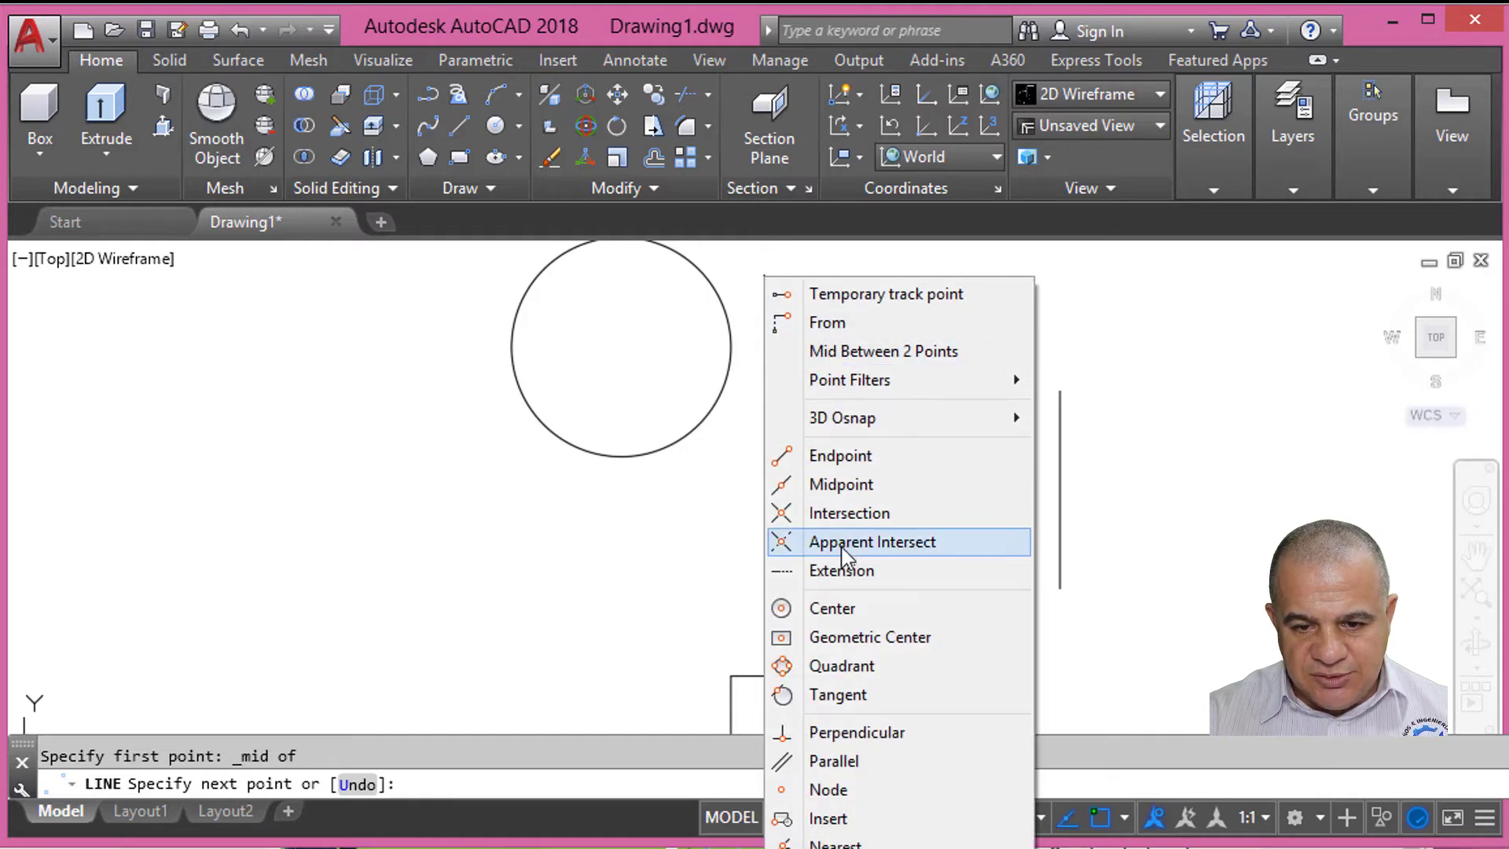
pyautogui.click(842, 668)
pyautogui.click(625, 456)
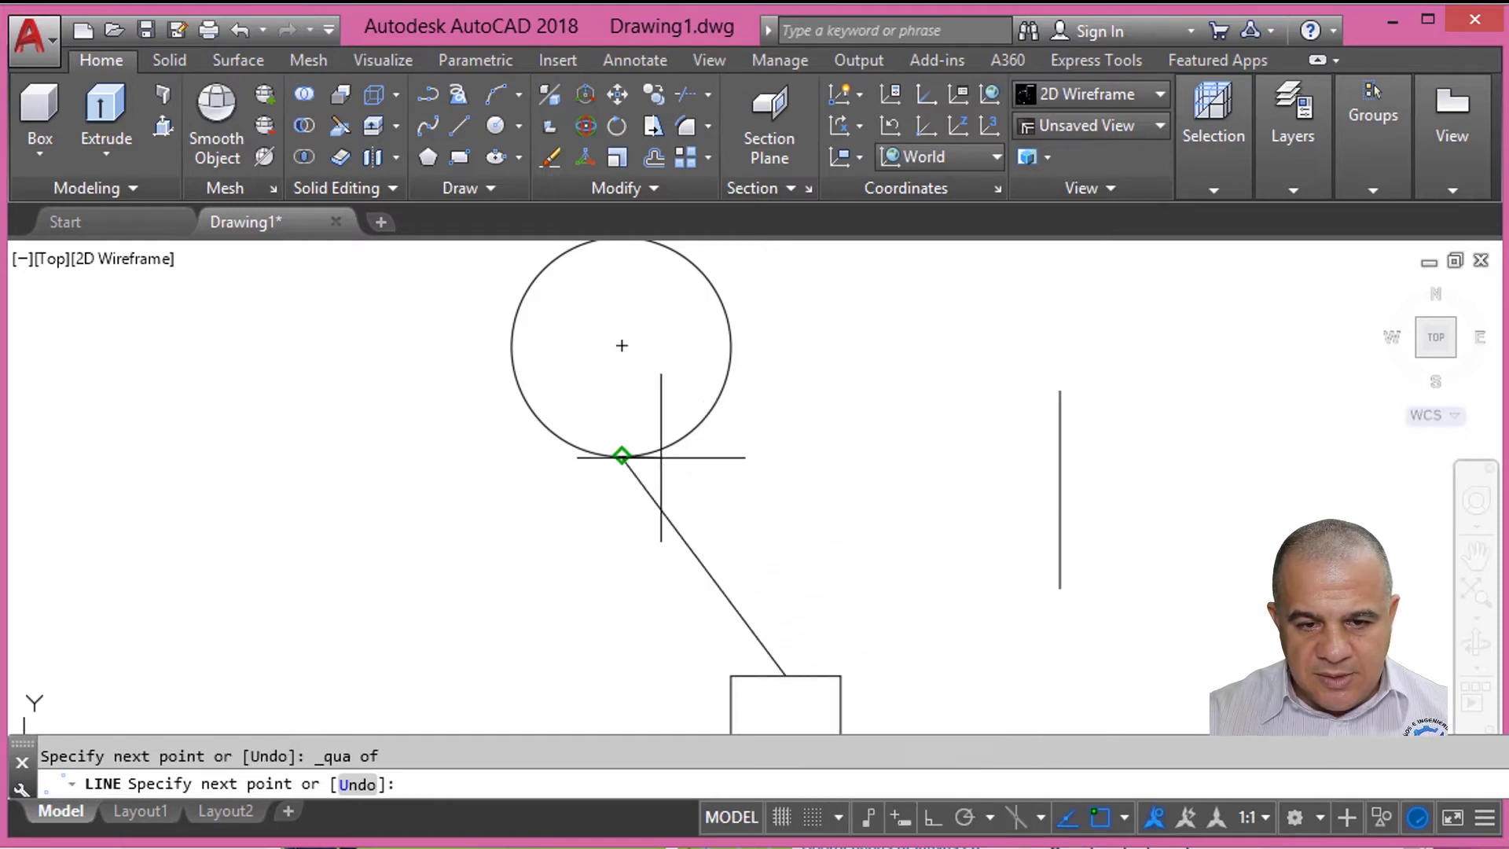
pyautogui.keyDown('shift'); pyautogui.rightClick(841, 321); pyautogui.keyUp('shift')
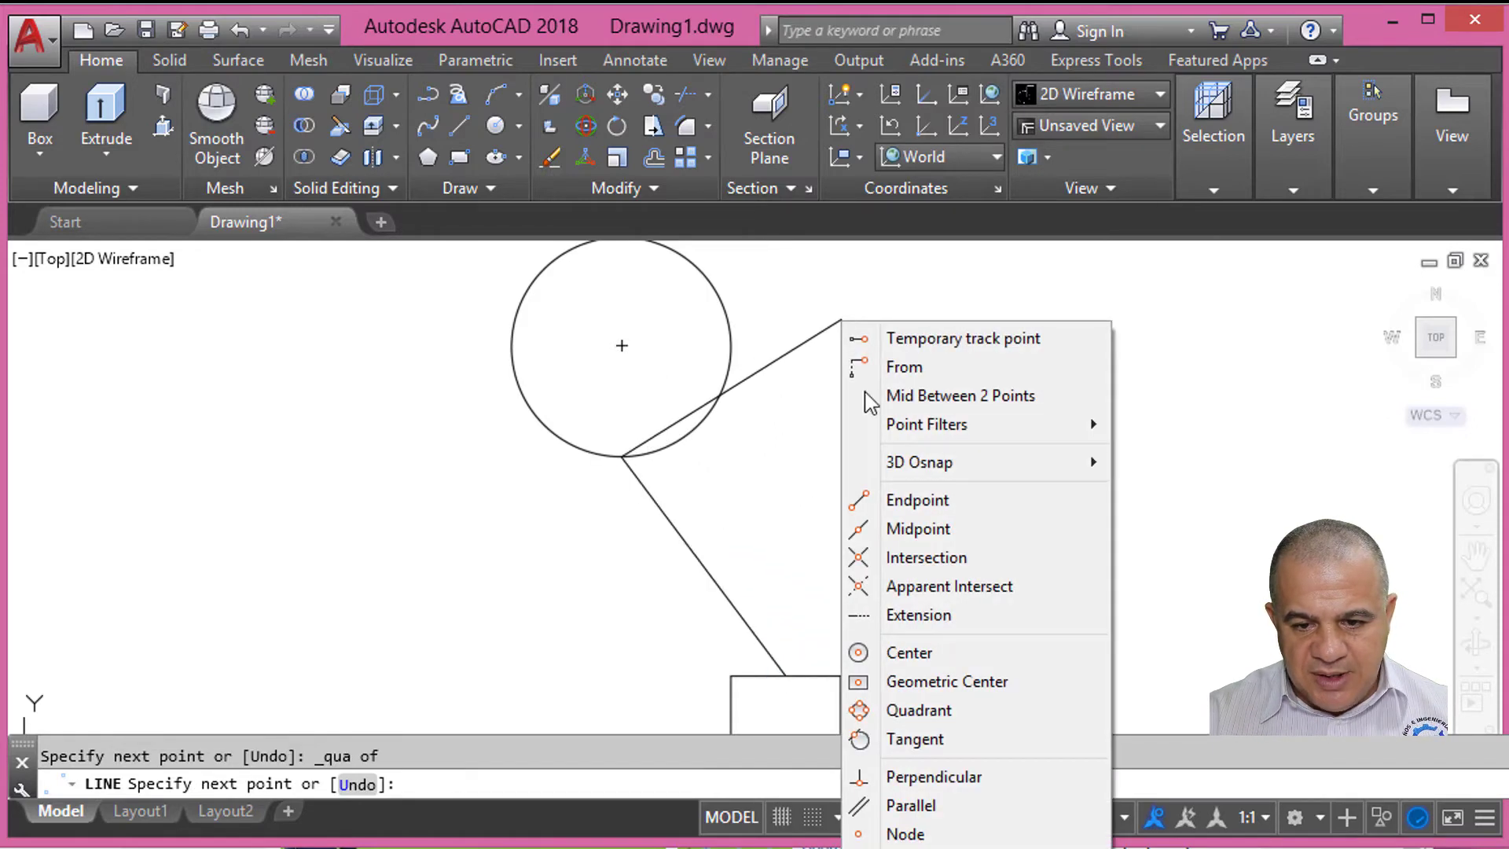
pyautogui.click(921, 654)
pyautogui.click(727, 322)
# Step: Continue perpendicular to the vertical line, to the intersection, onto the line, and tangent to the circle
pyautogui.keyDown('shift'); pyautogui.rightClick(837, 284); pyautogui.keyUp('shift')
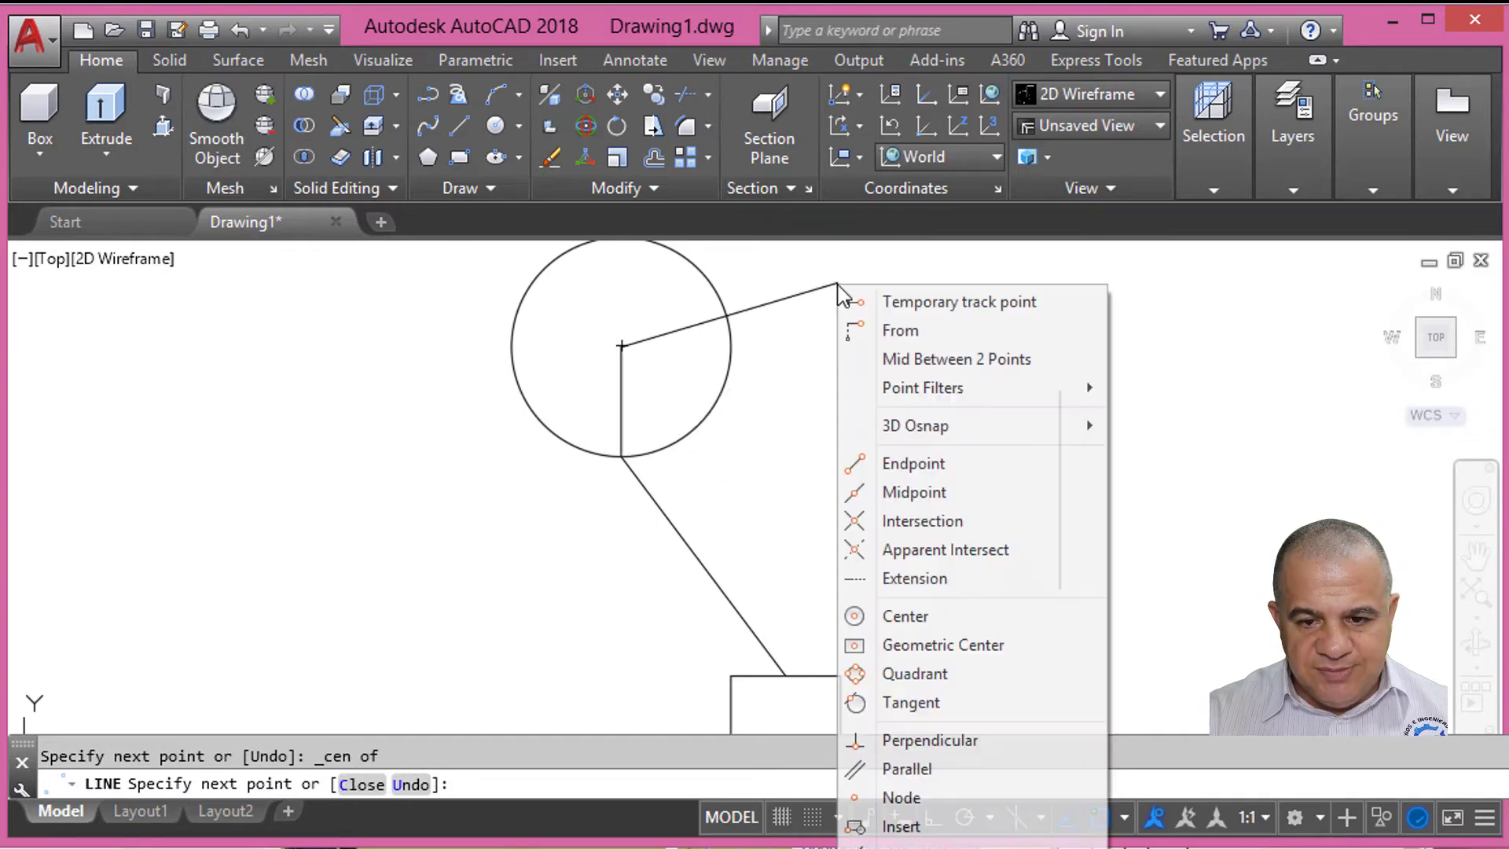
pyautogui.click(932, 740)
pyautogui.click(1061, 444)
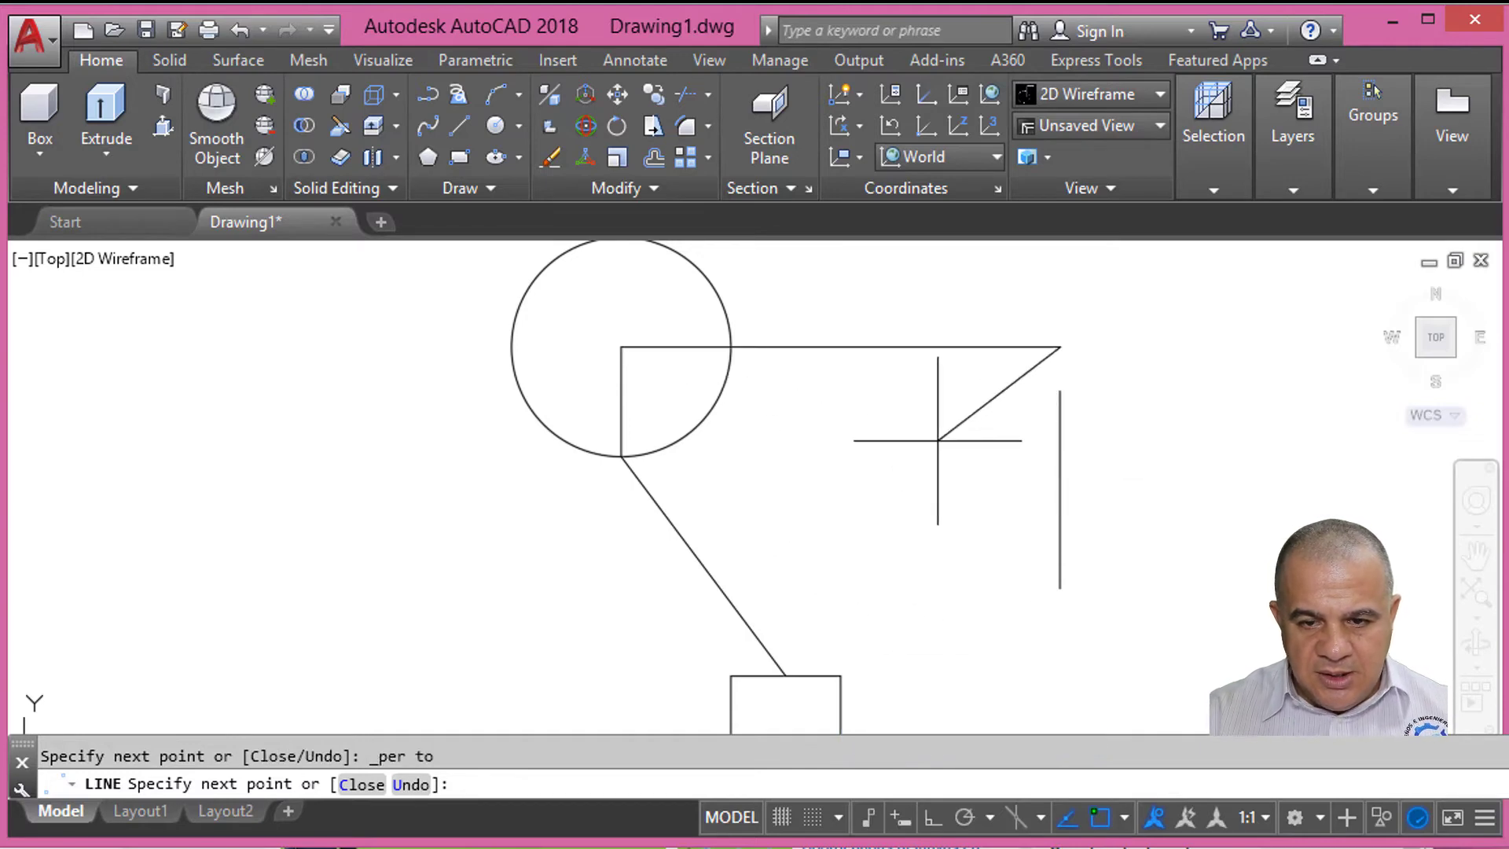
pyautogui.keyDown('shift'); pyautogui.rightClick(865, 418); pyautogui.keyUp('shift')
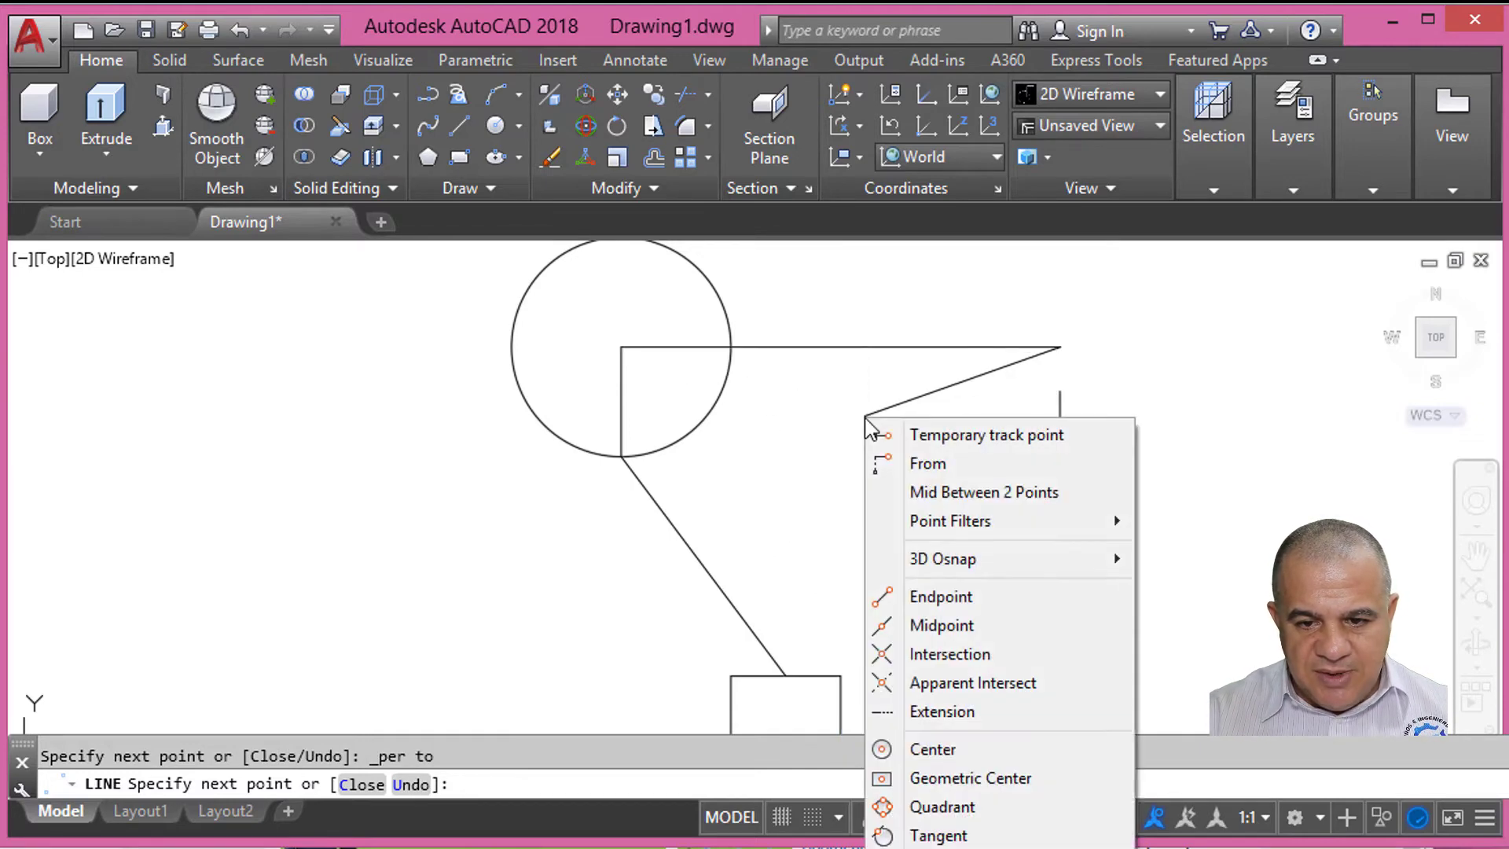
pyautogui.click(944, 654)
pyautogui.keyDown('shift'); pyautogui.rightClick(796, 482); pyautogui.keyUp('shift')
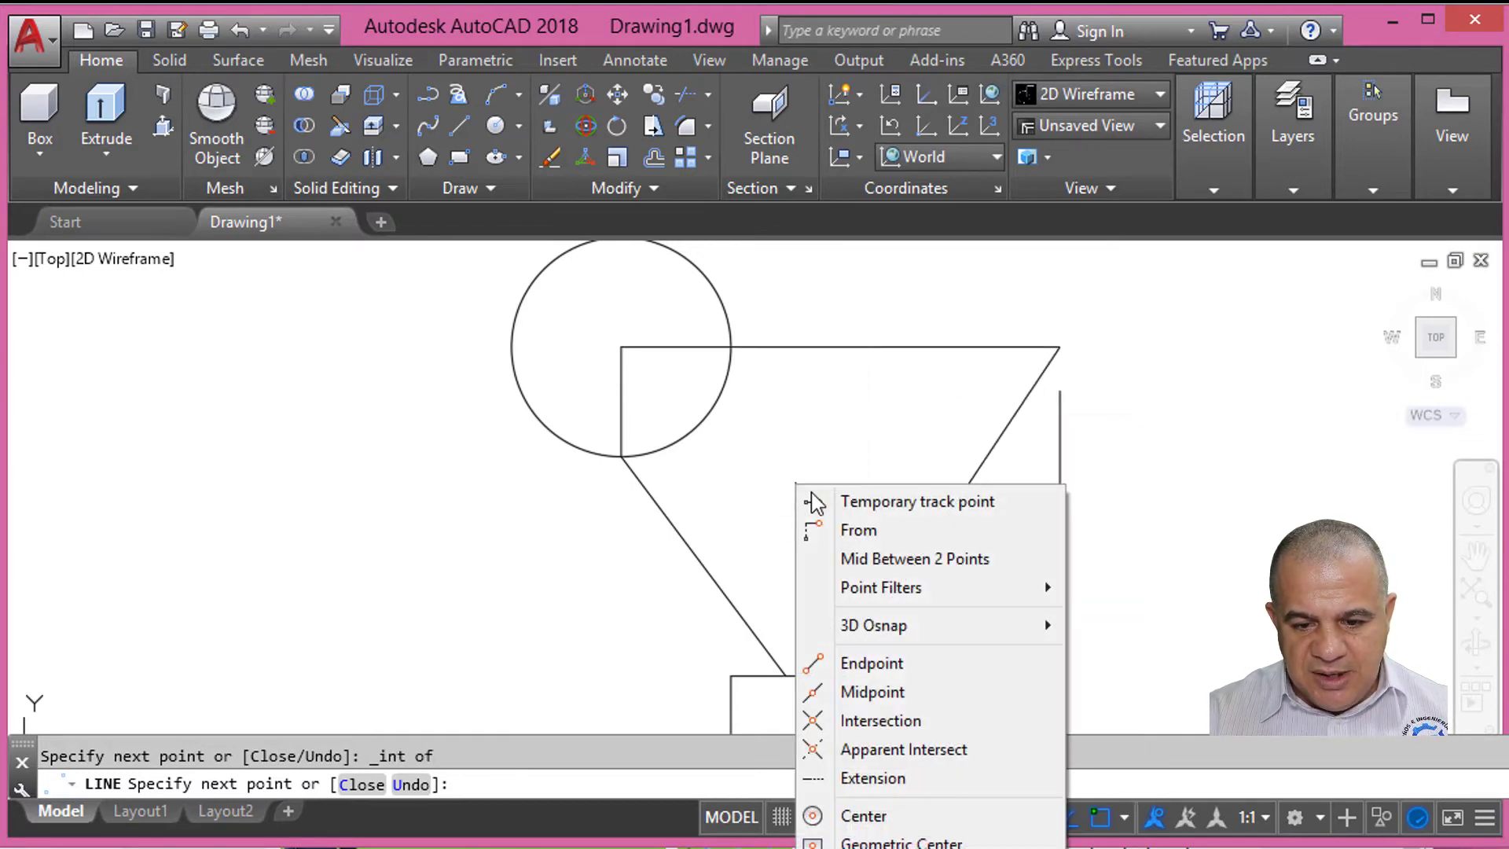
pyautogui.keyDown('shift'); pyautogui.rightClick(761, 263); pyautogui.keyUp('shift')
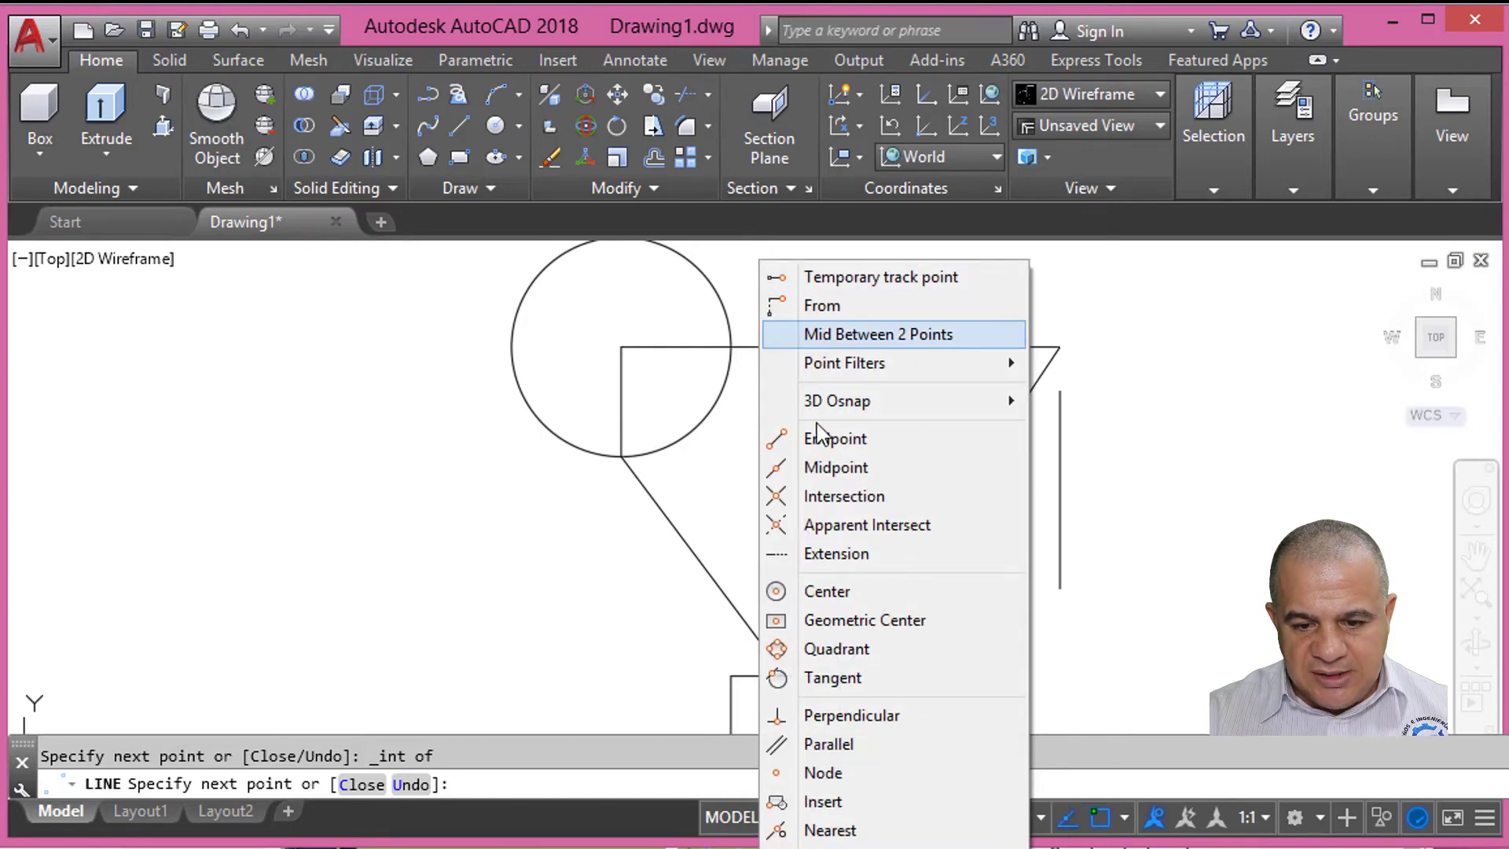
pyautogui.click(833, 830)
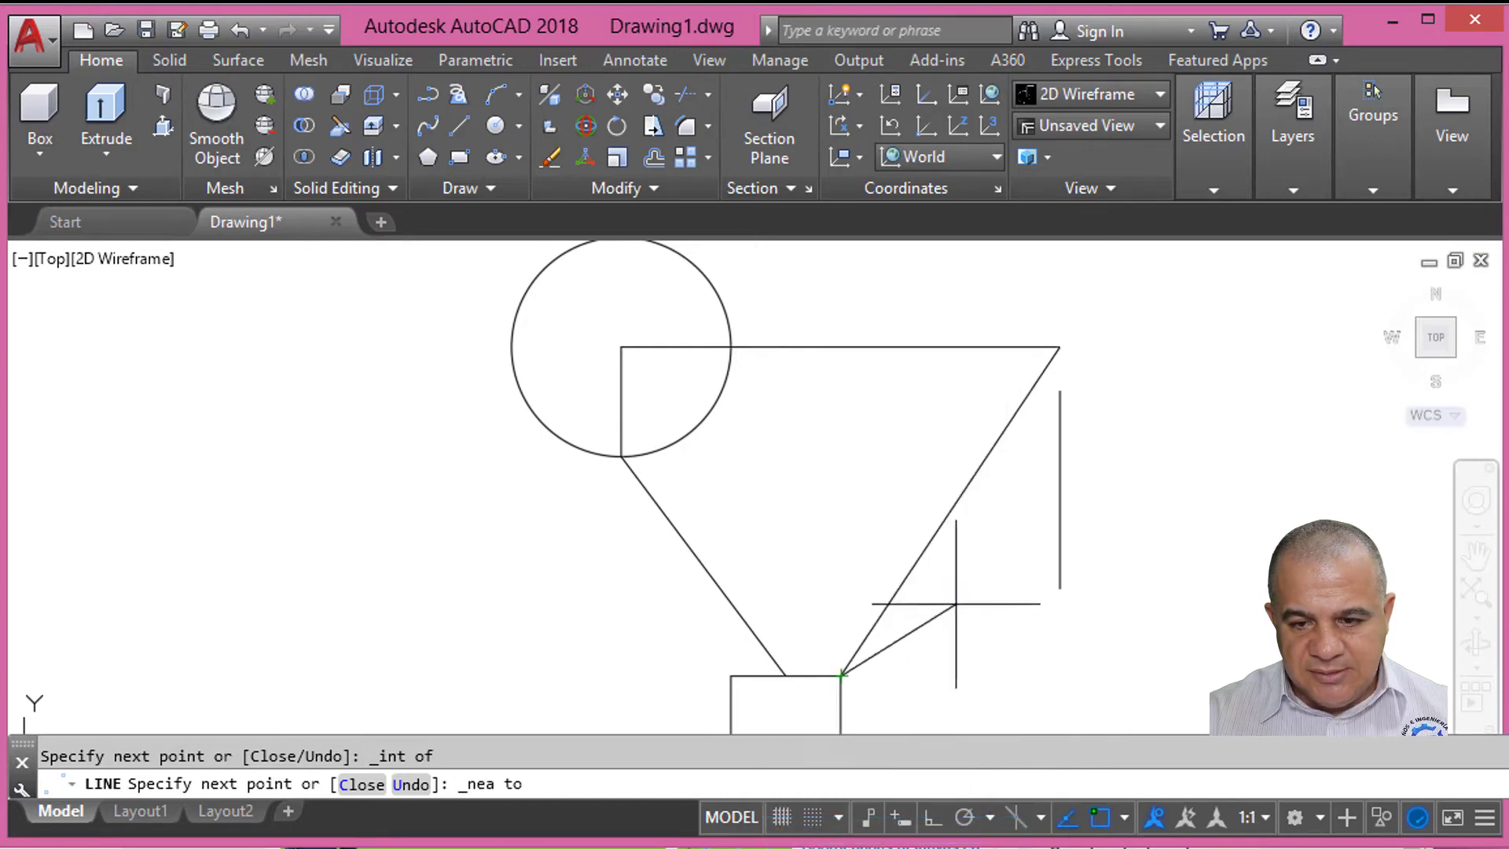
pyautogui.click(1052, 555)
pyautogui.keyDown('shift'); pyautogui.rightClick(868, 406); pyautogui.keyUp('shift')
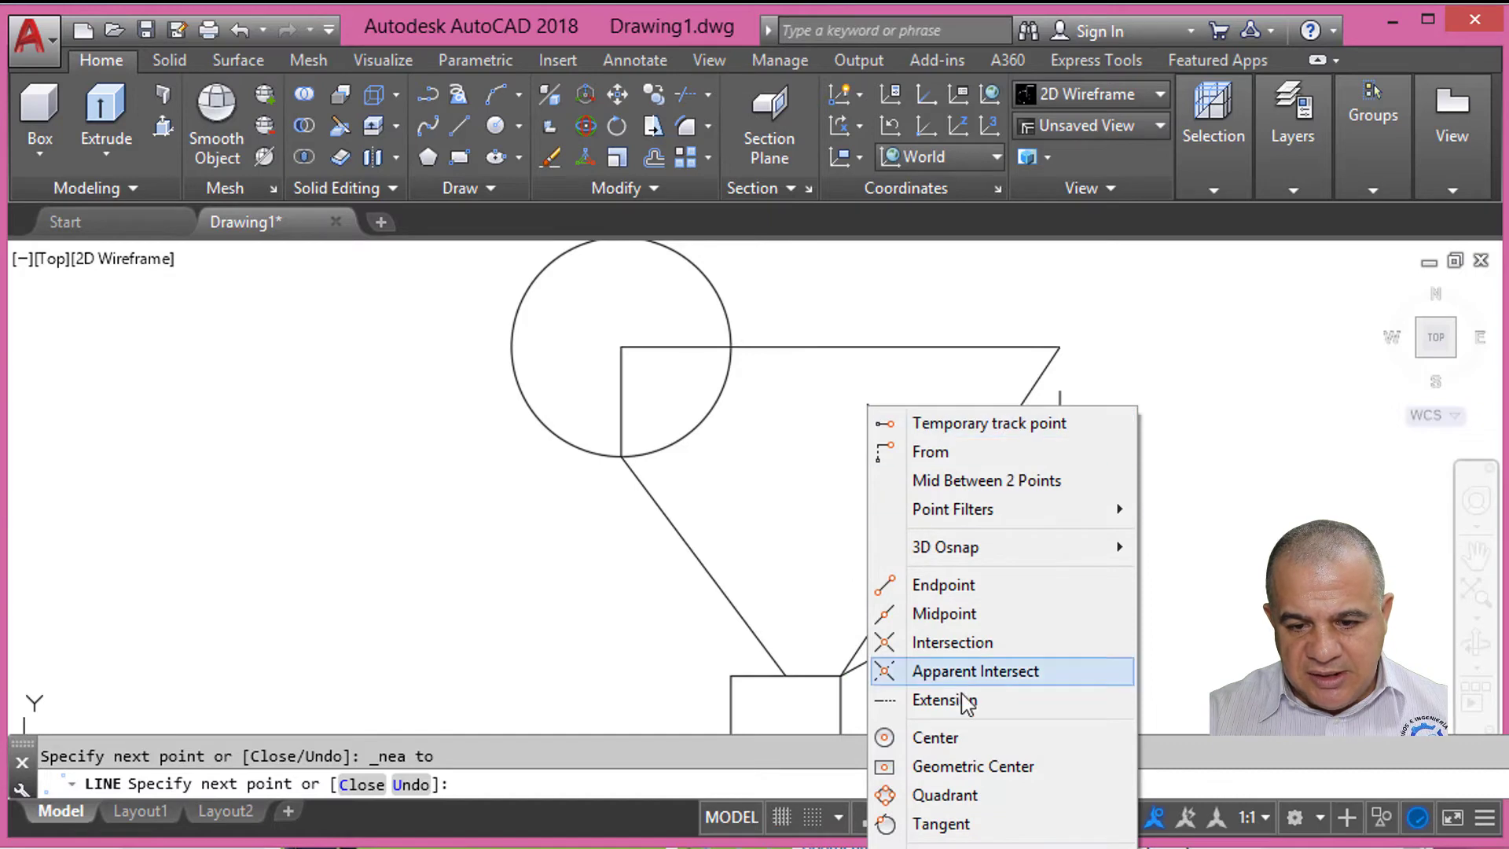
pyautogui.click(947, 823)
pyautogui.click(712, 265)
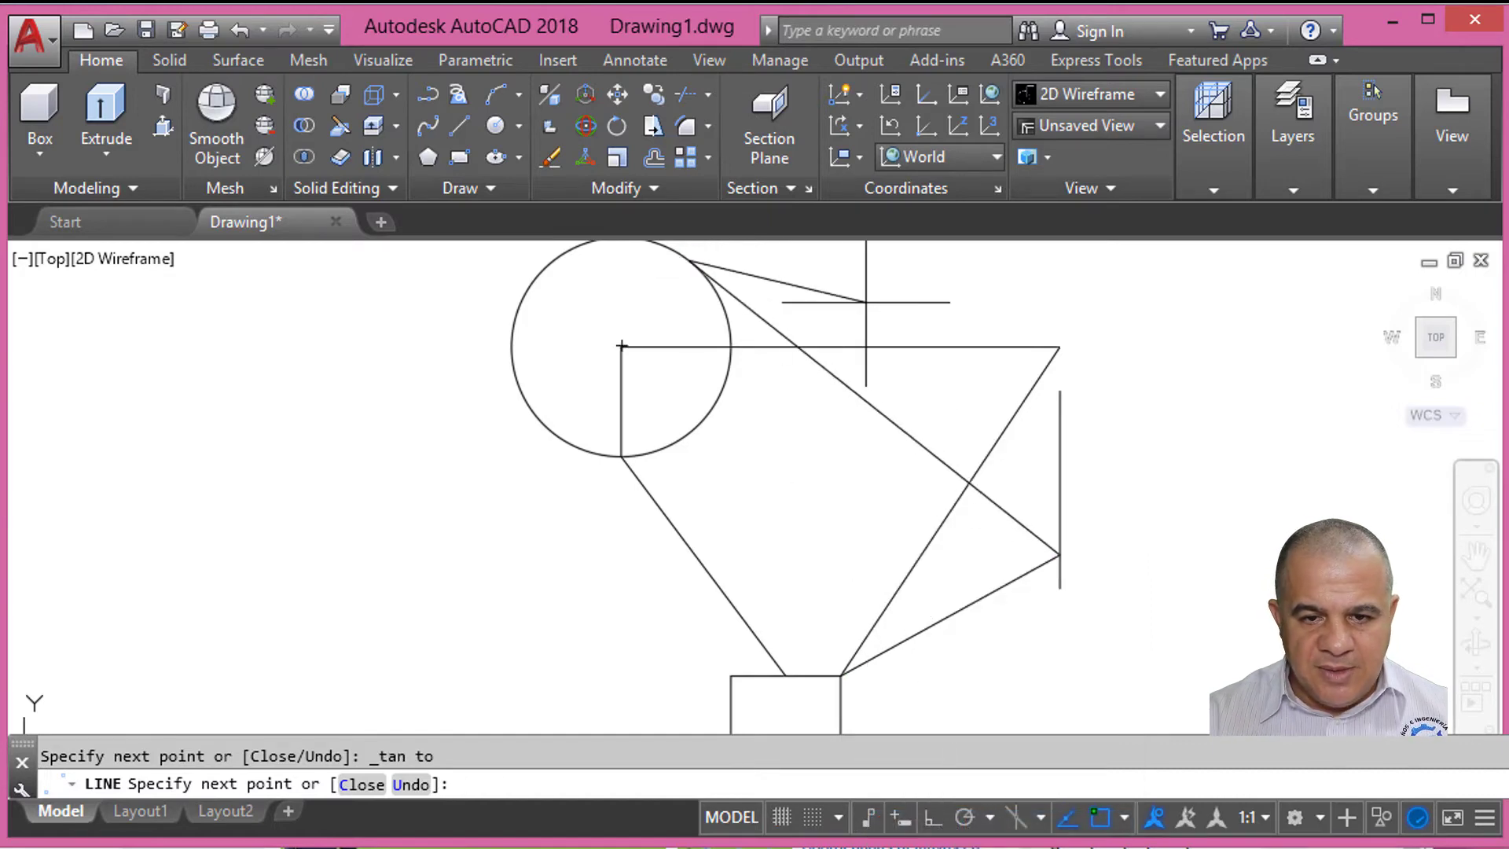
# Step: Erase all the newly drawn connecting lines
pyautogui.click(549, 157)
pyautogui.click(1024, 328)
pyautogui.click(954, 529)
pyautogui.click(836, 563)
pyautogui.click(659, 452)
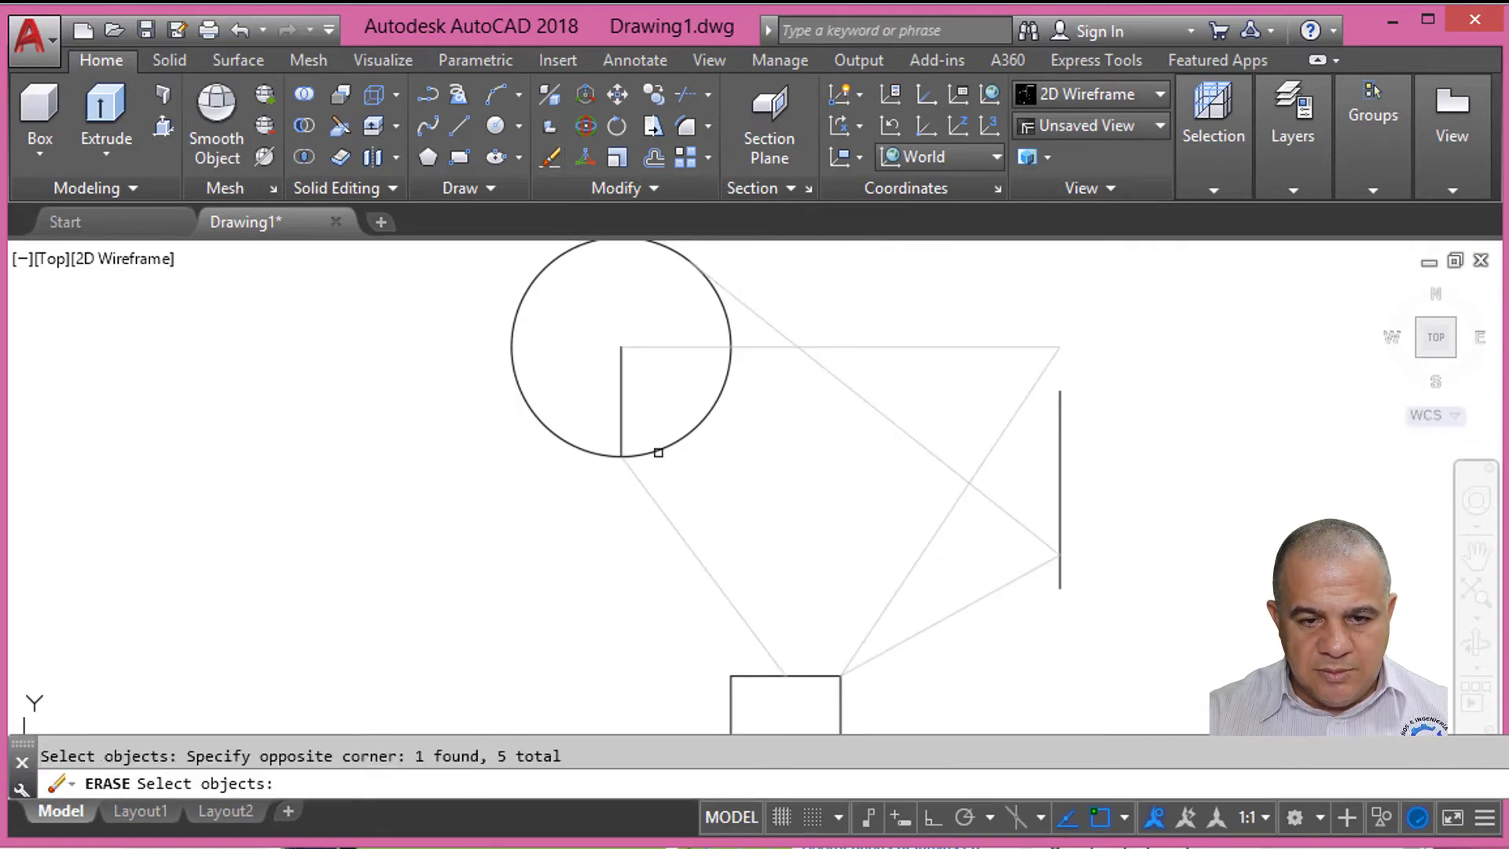
pyautogui.click(621, 360)
pyautogui.press('Return')
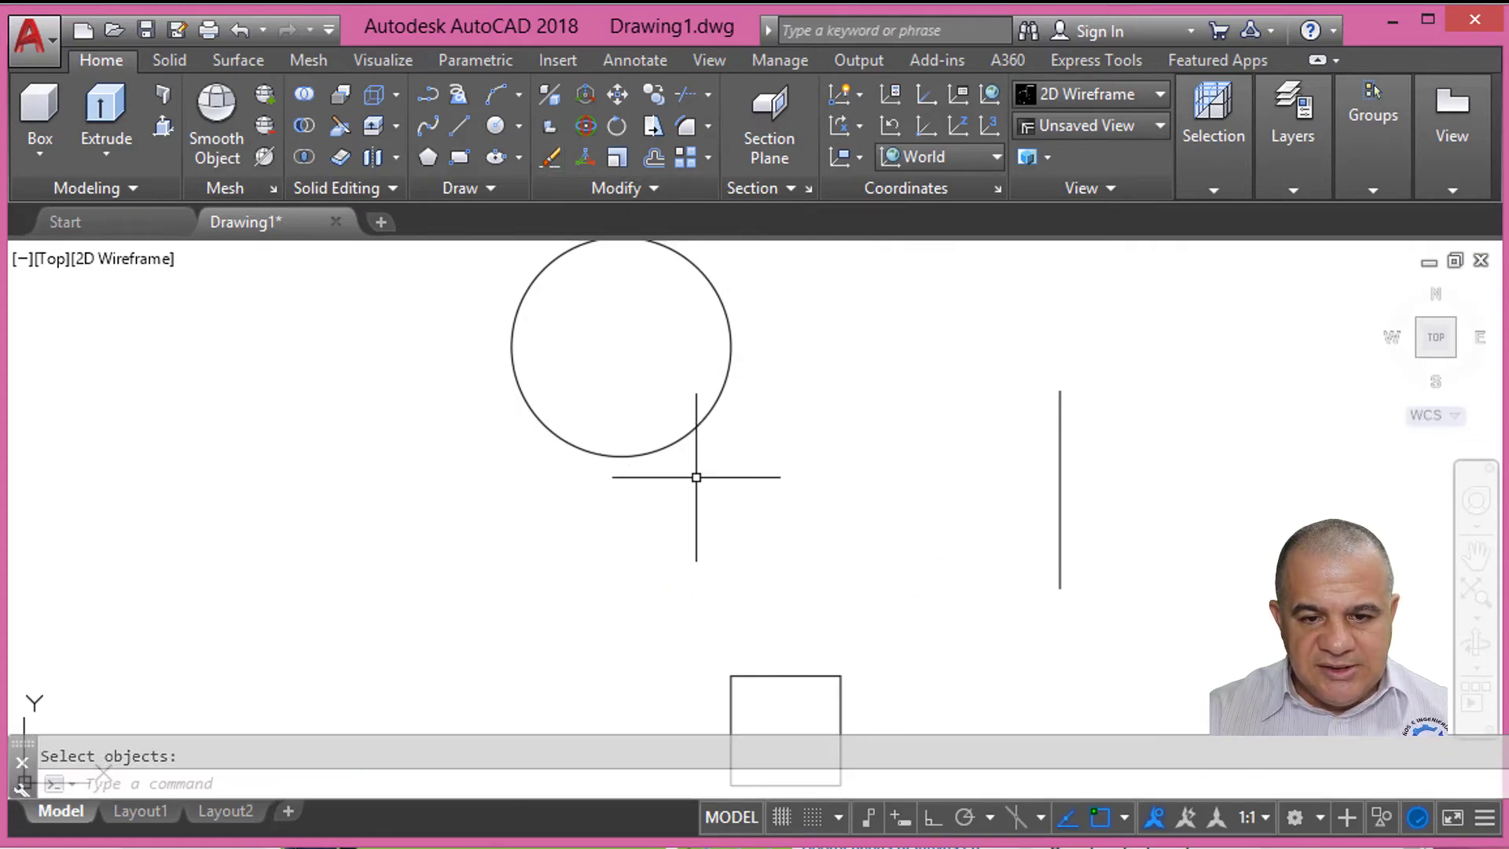
# Step: Check Perpendicular in the Object Snap settings dialog and confirm with OK
pyautogui.write('os')
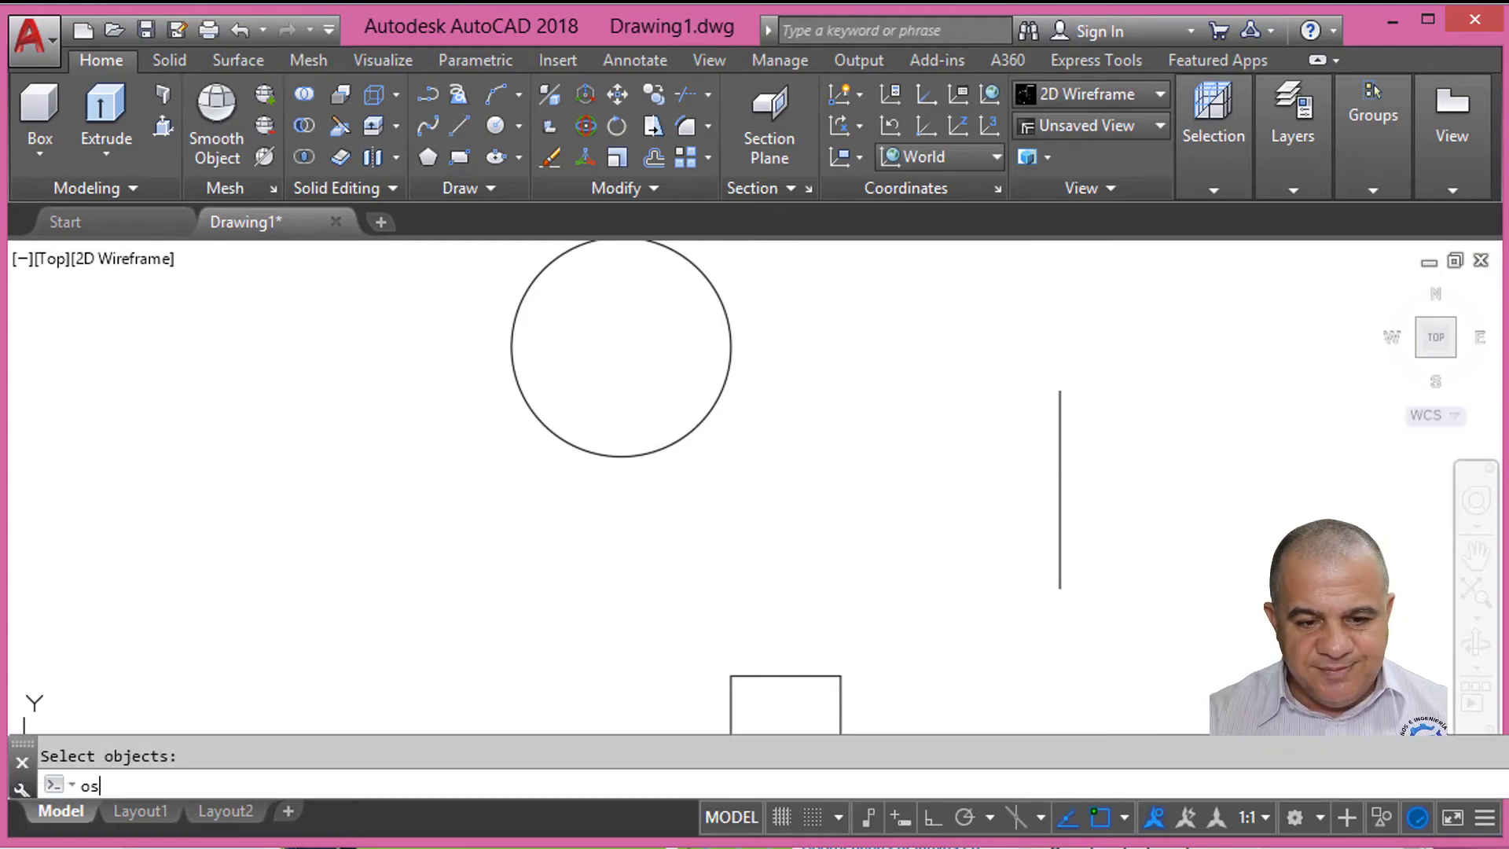
pyautogui.press('Return')
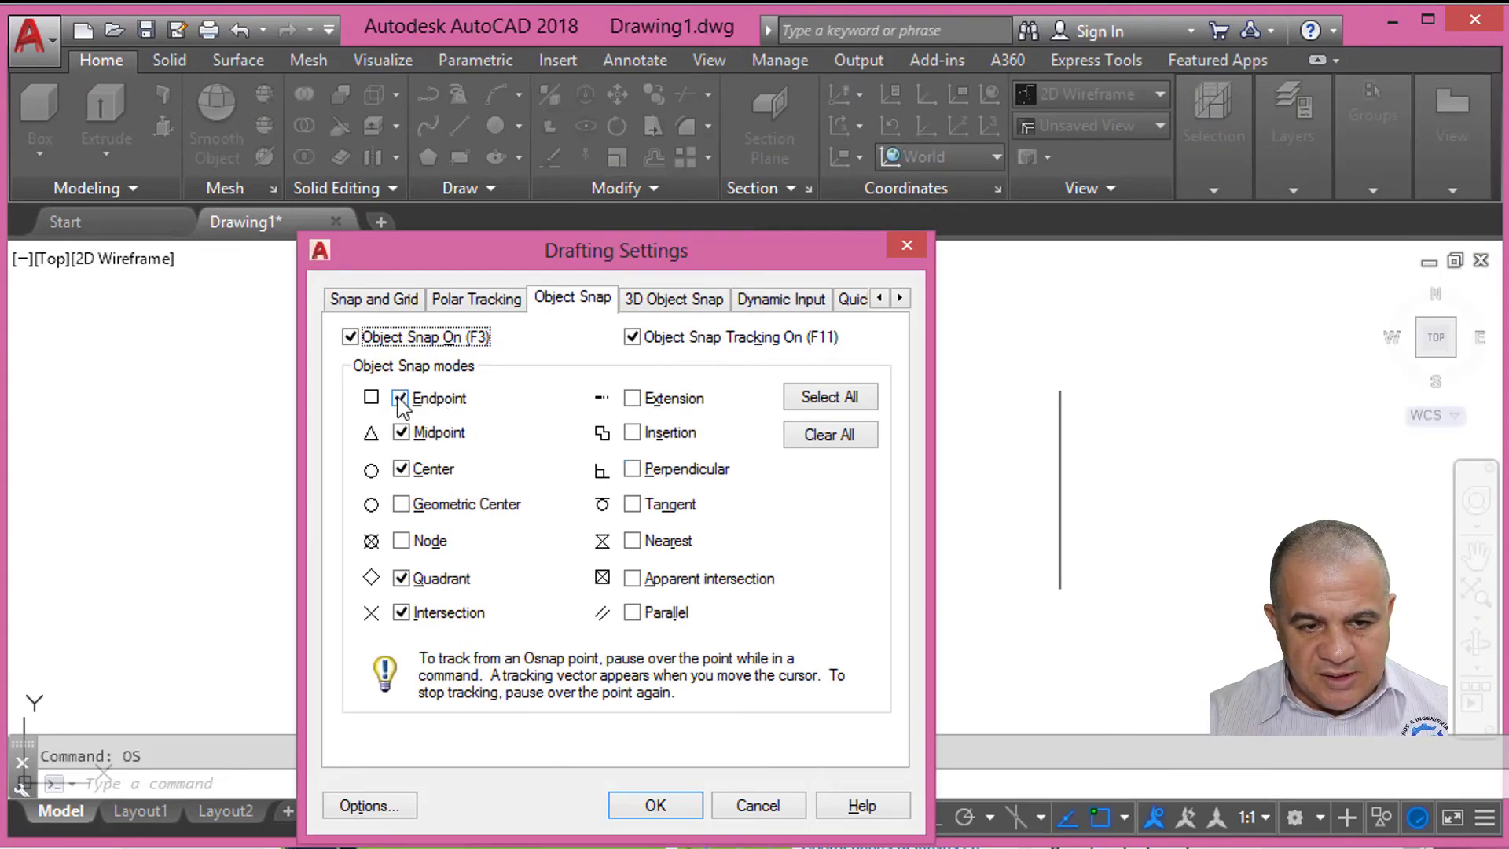
pyautogui.press('Return')
pyautogui.press('Escape')
pyautogui.write('o')
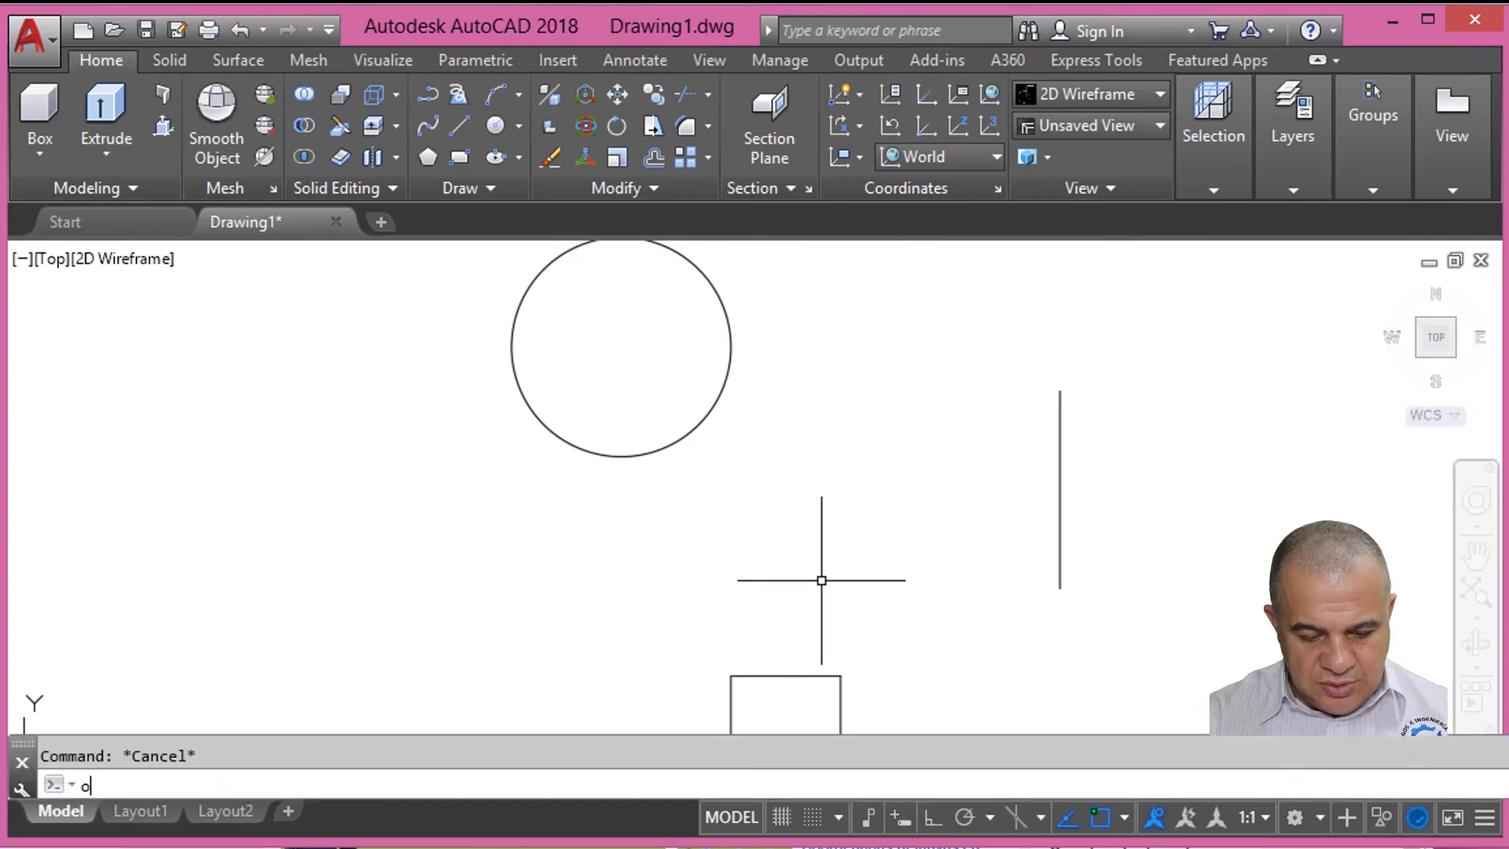
pyautogui.write('s')
pyautogui.press('Return')
pyautogui.press('Return')
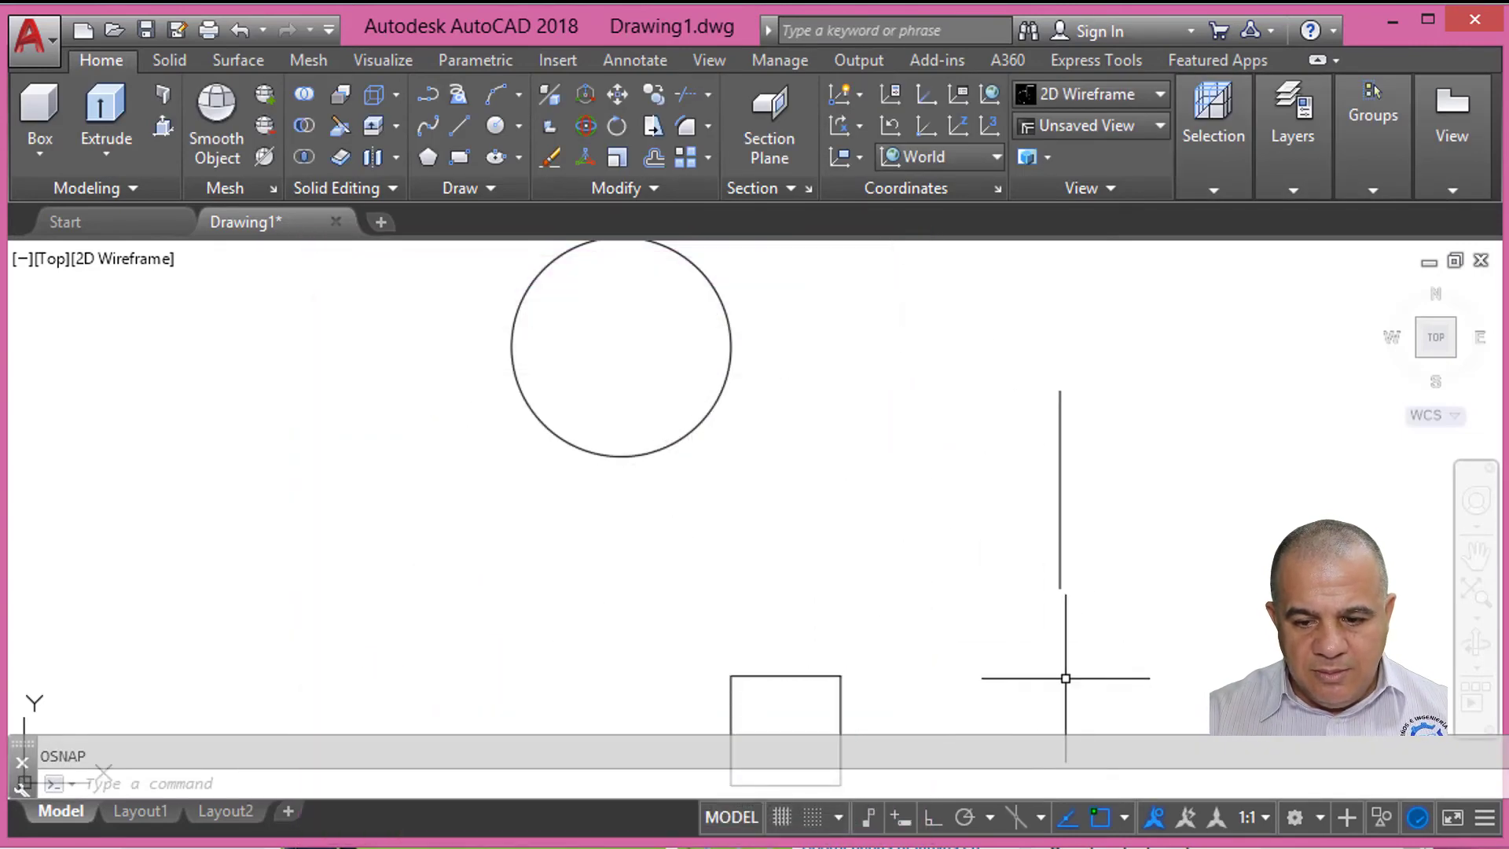
pyautogui.click(1125, 814)
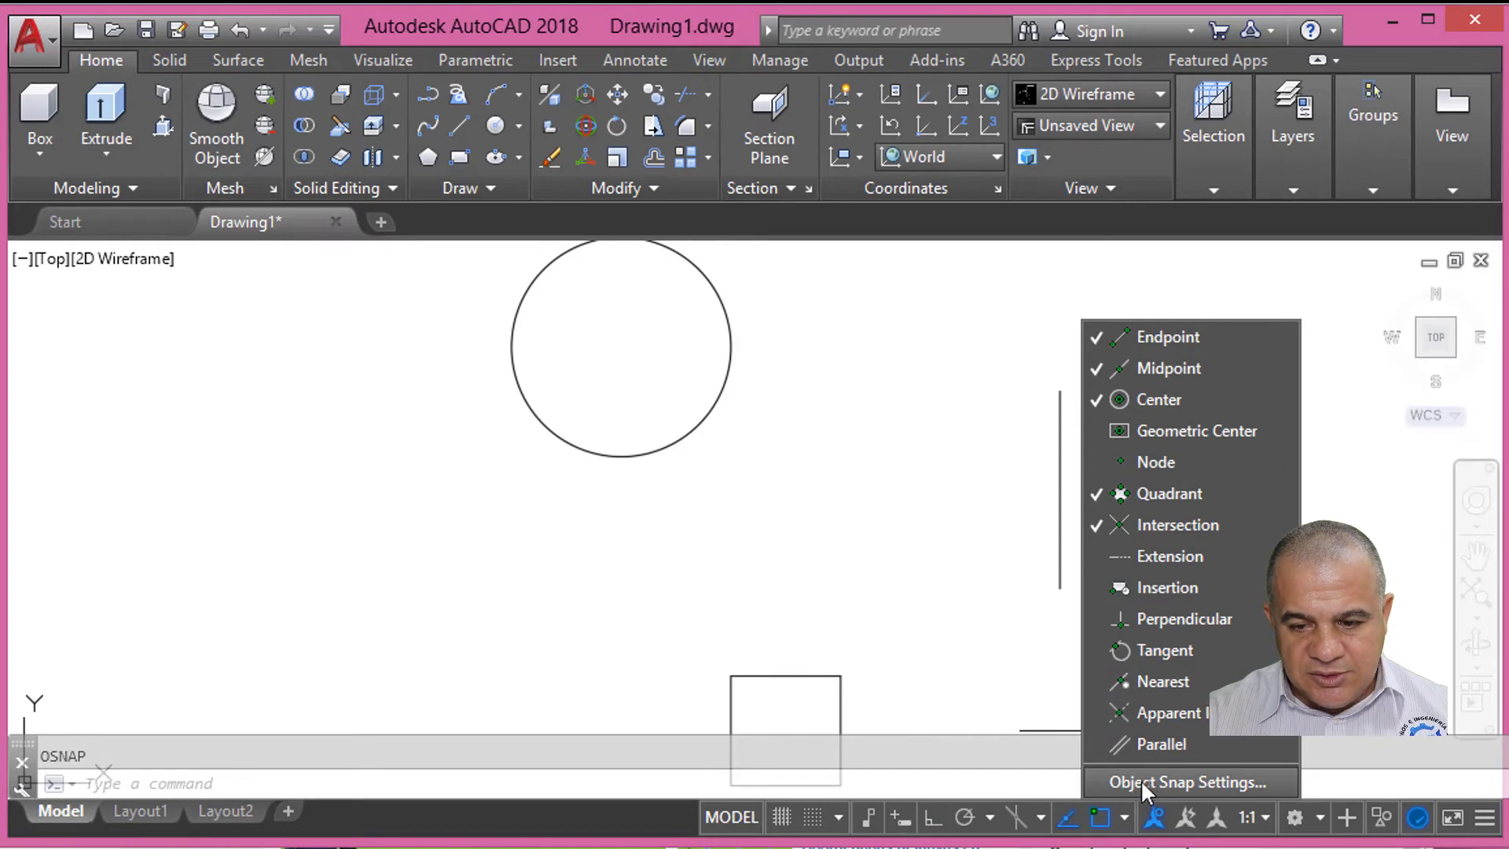
pyautogui.click(1136, 782)
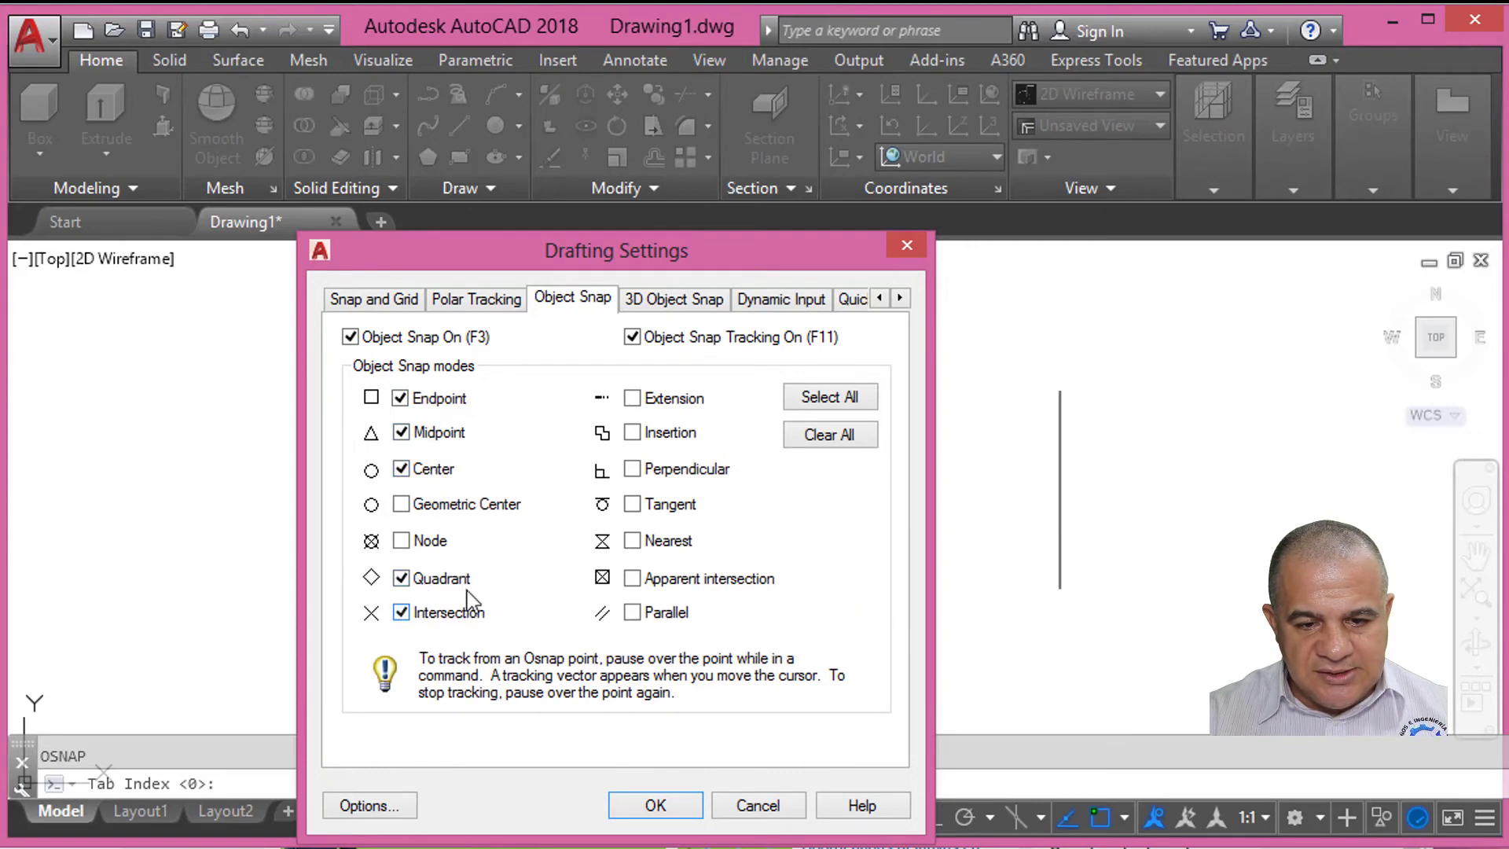
pyautogui.click(632, 471)
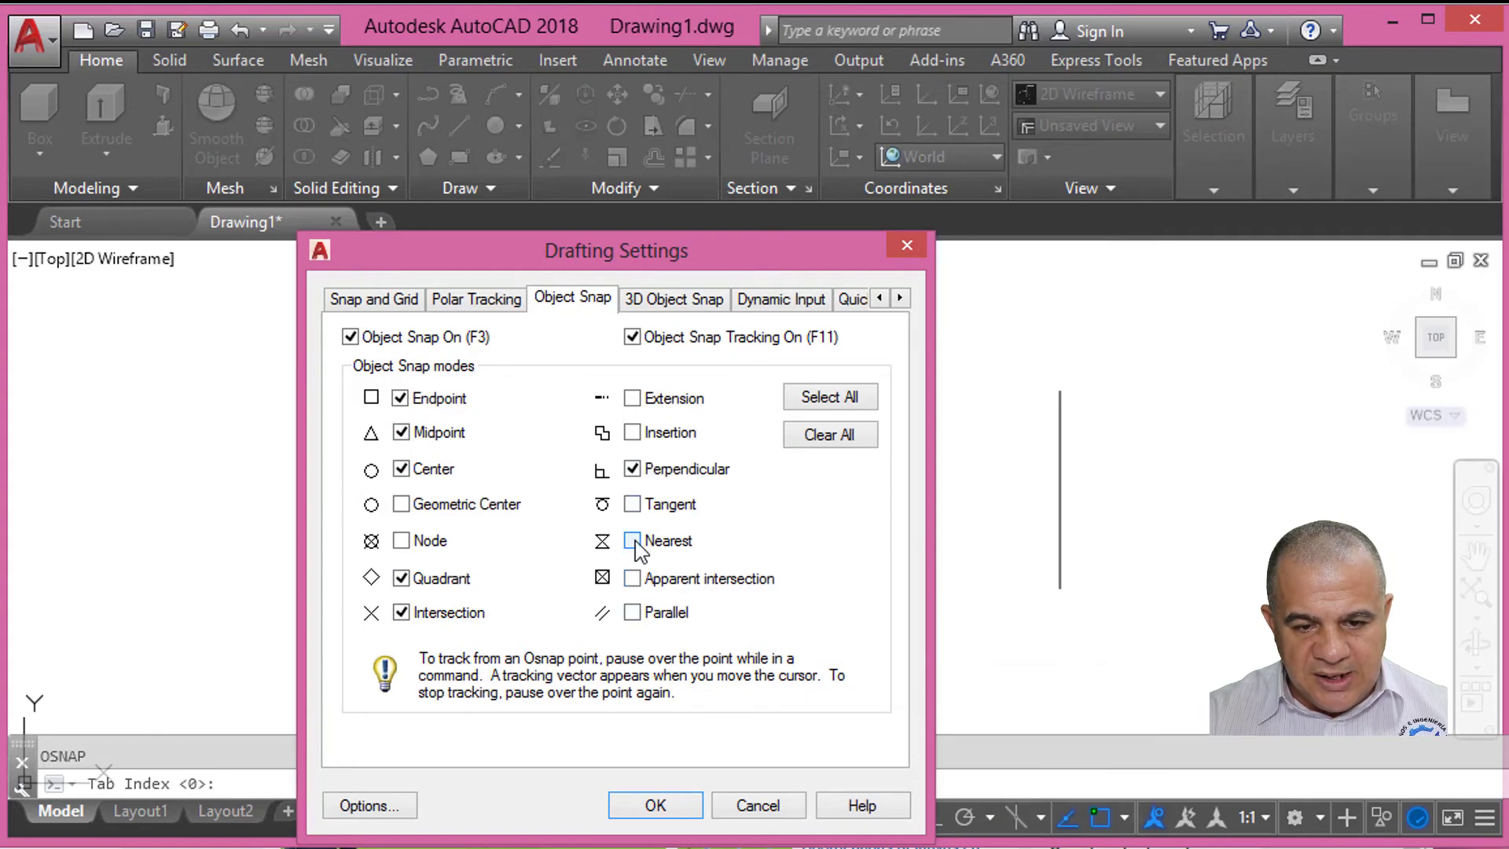
pyautogui.click(656, 807)
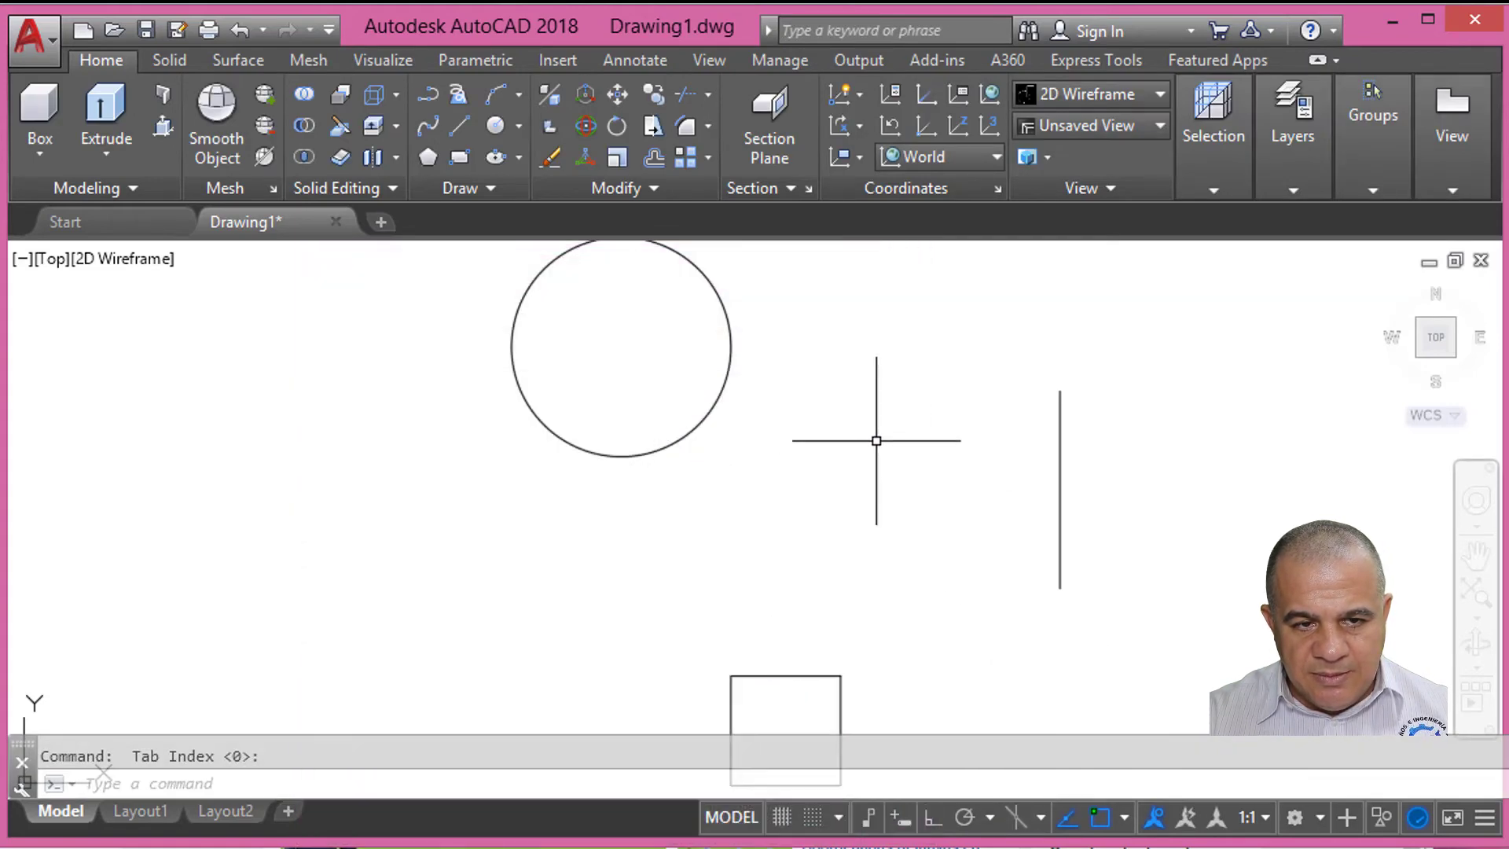
# Step: Draw a line from the square's top midpoint to the circle's bottom quadrant, then its centre
pyautogui.click(458, 130)
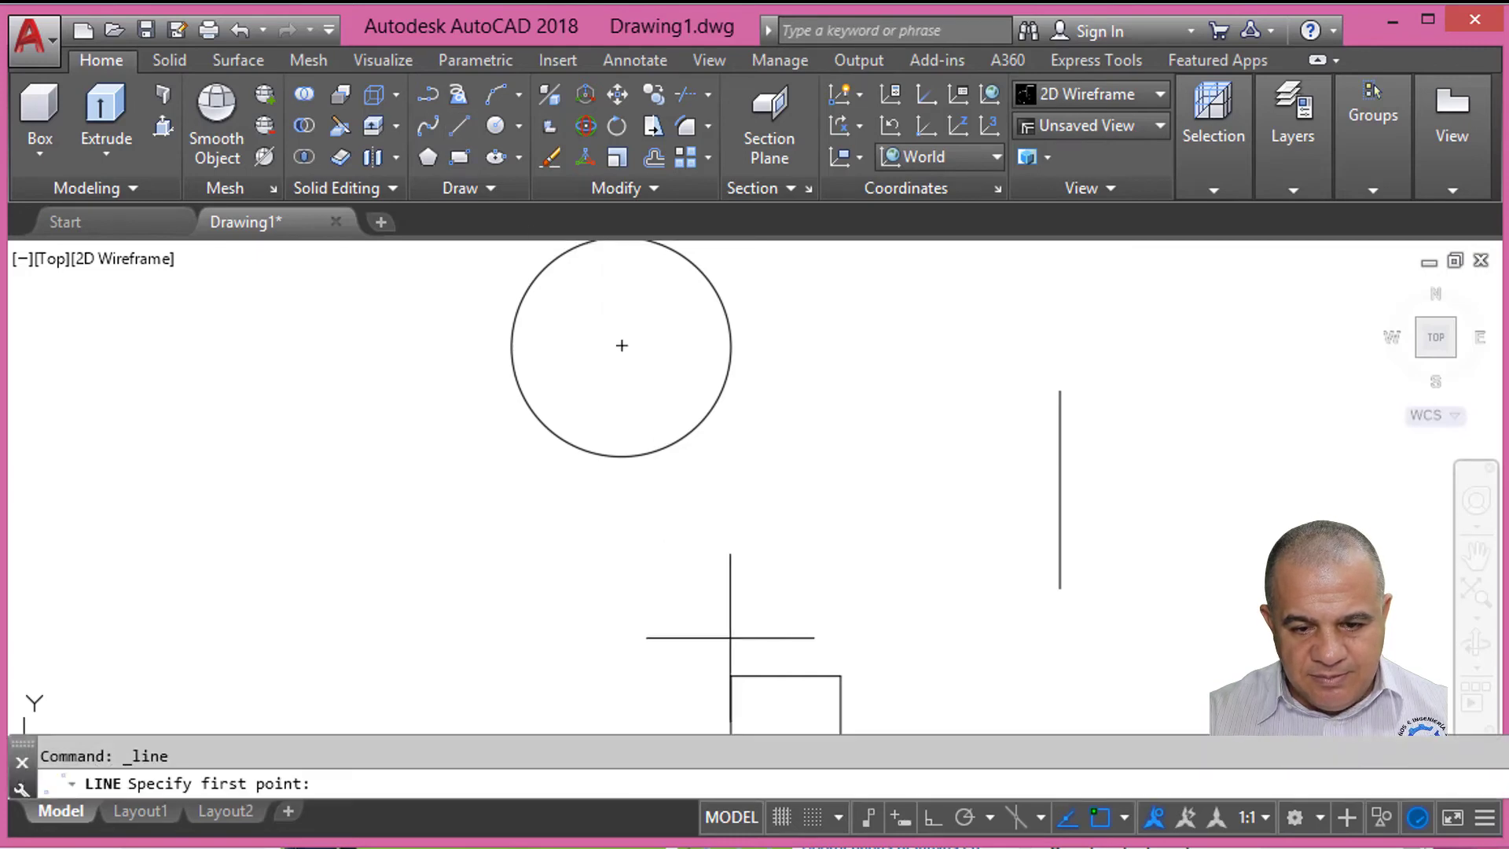
pyautogui.click(778, 673)
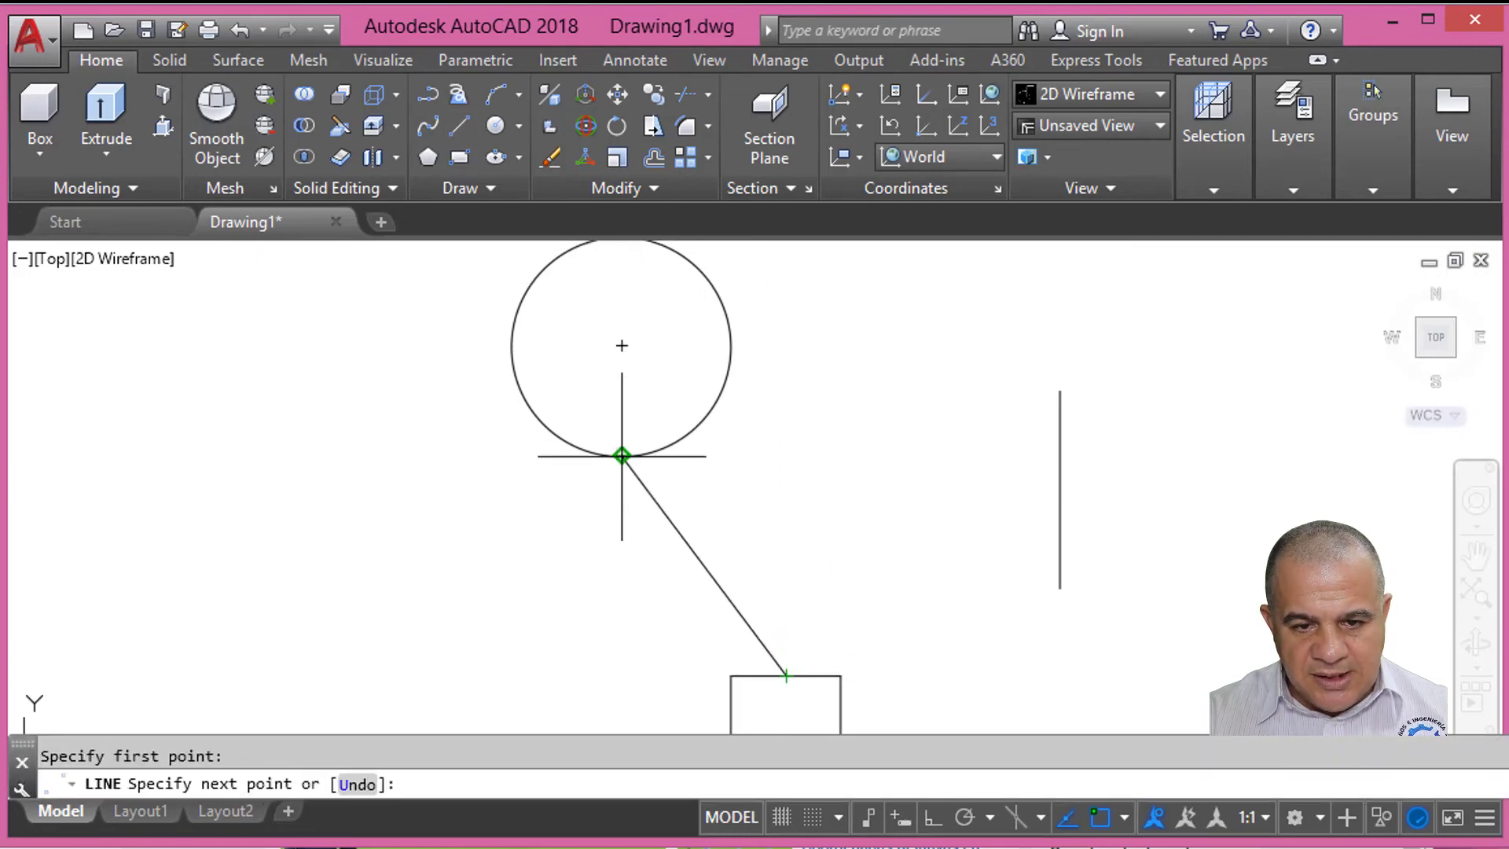
pyautogui.click(622, 455)
pyautogui.click(622, 346)
pyautogui.write('per')
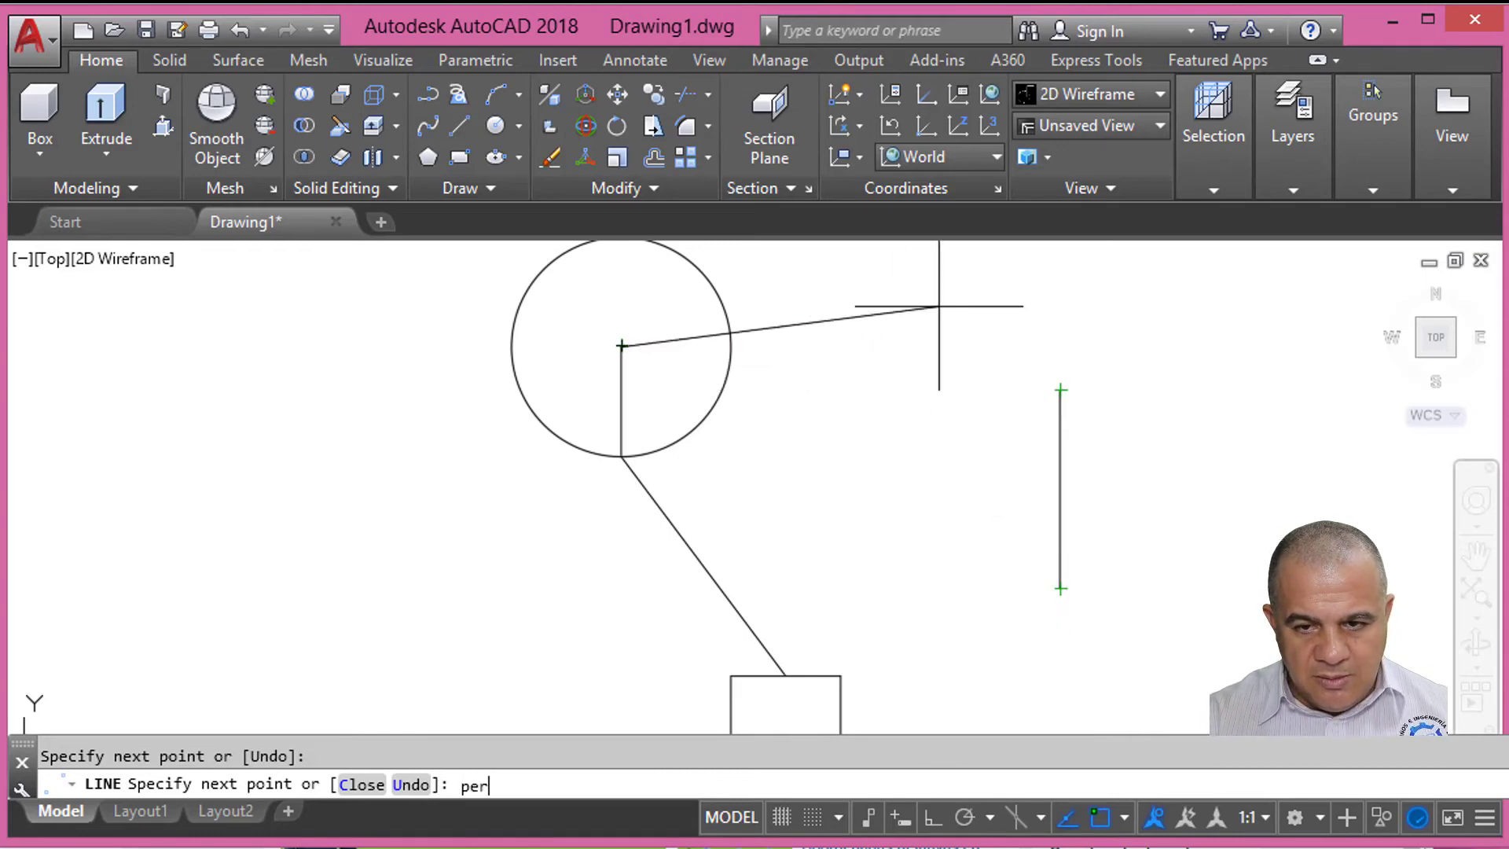
# Step: Continue perpendicular to the vertical line, to the square's corner, the line's midpoint, then tangent to the circle
pyautogui.press('Return')
pyautogui.click(1061, 429)
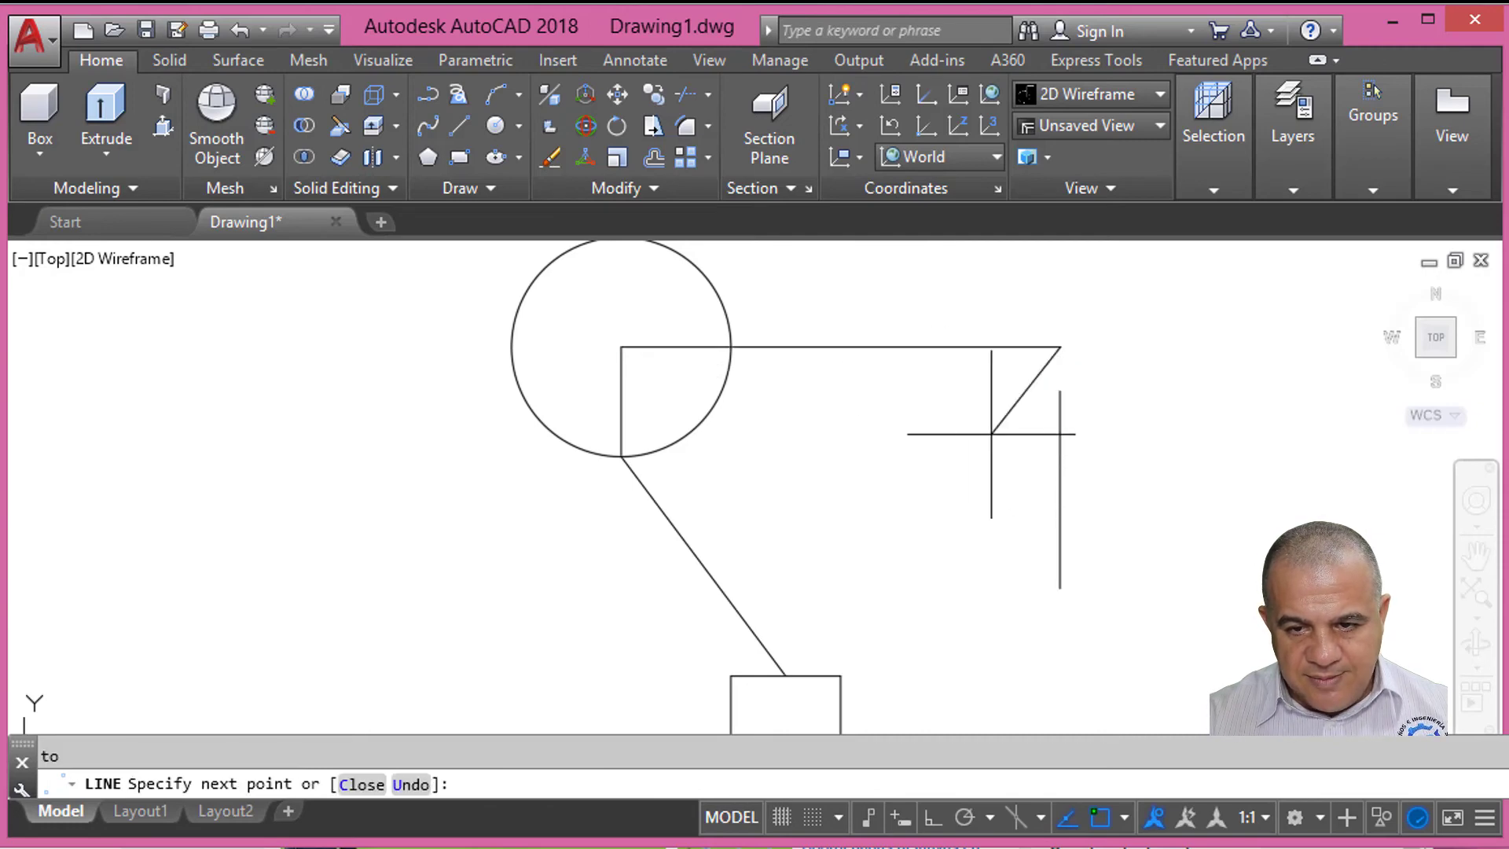
pyautogui.click(841, 676)
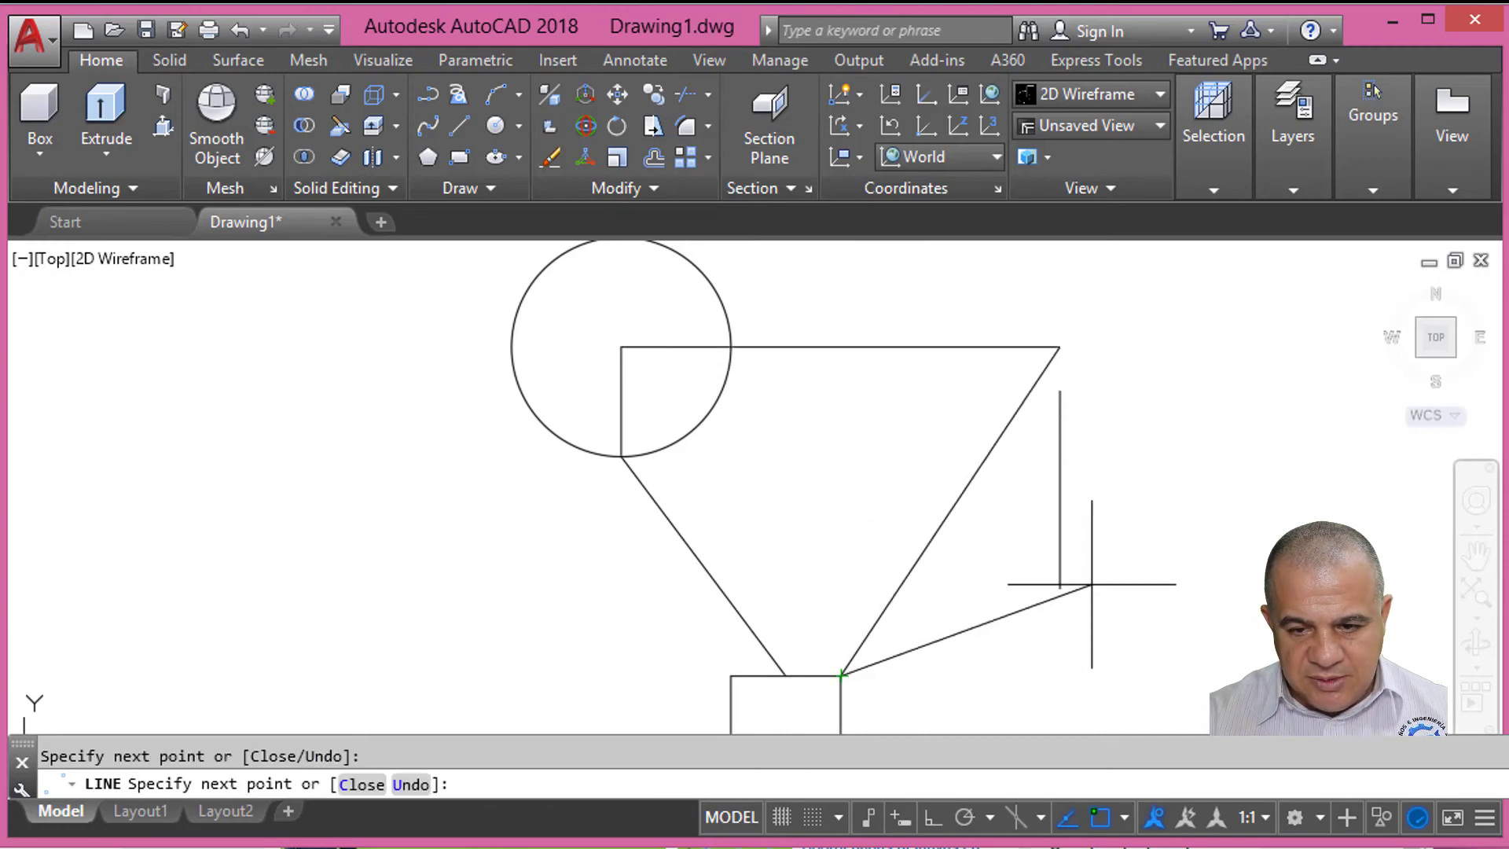
pyautogui.click(1060, 558)
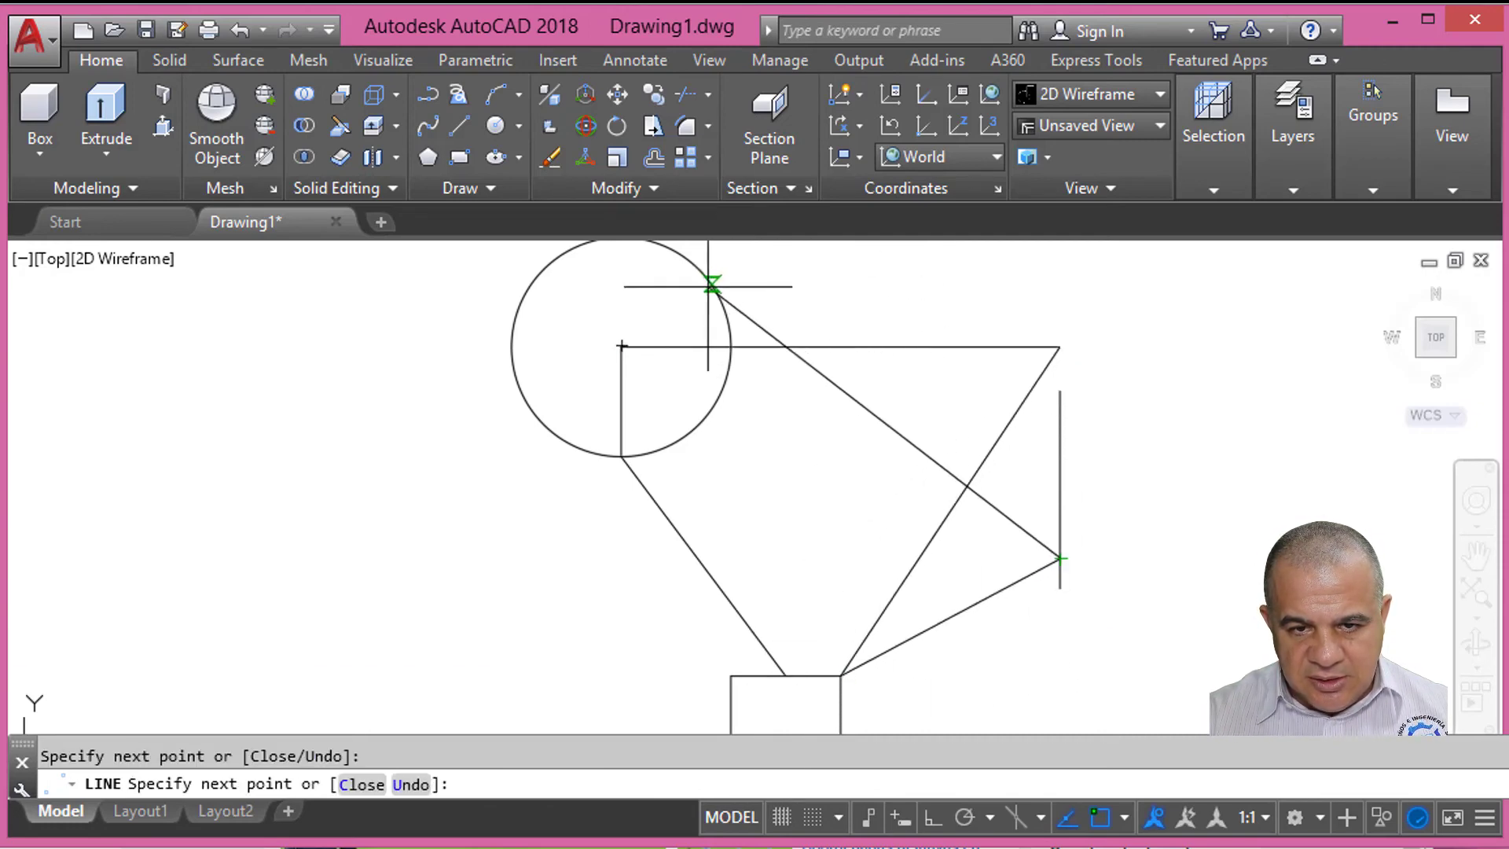
pyautogui.moveTo(717, 297); pyautogui.dragTo(725, 334, button='middle')
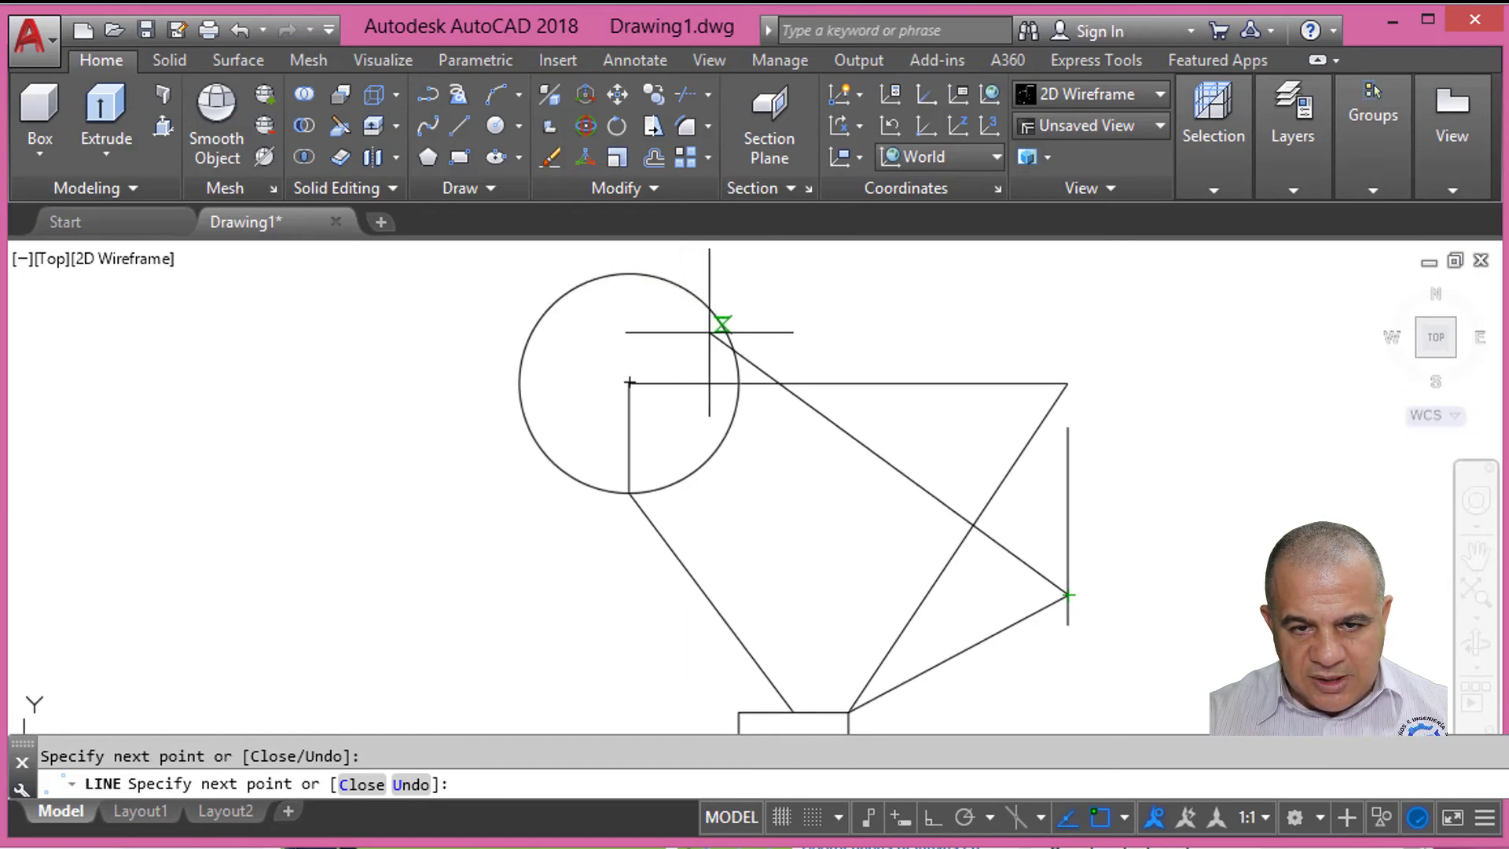
pyautogui.keyDown('shift'); pyautogui.rightClick(702, 294); pyautogui.keyUp('shift')
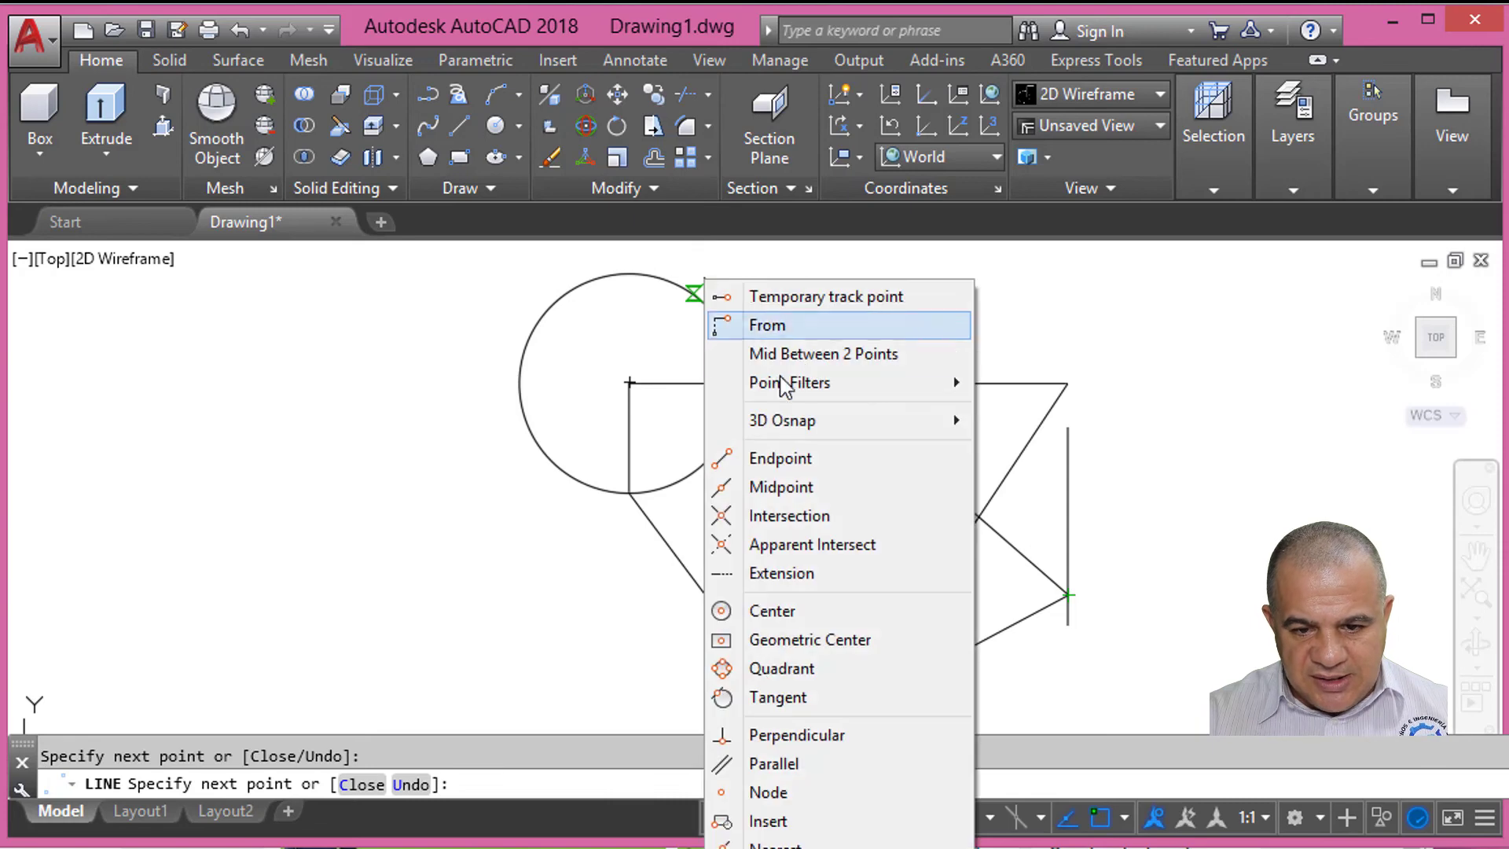
pyautogui.click(794, 698)
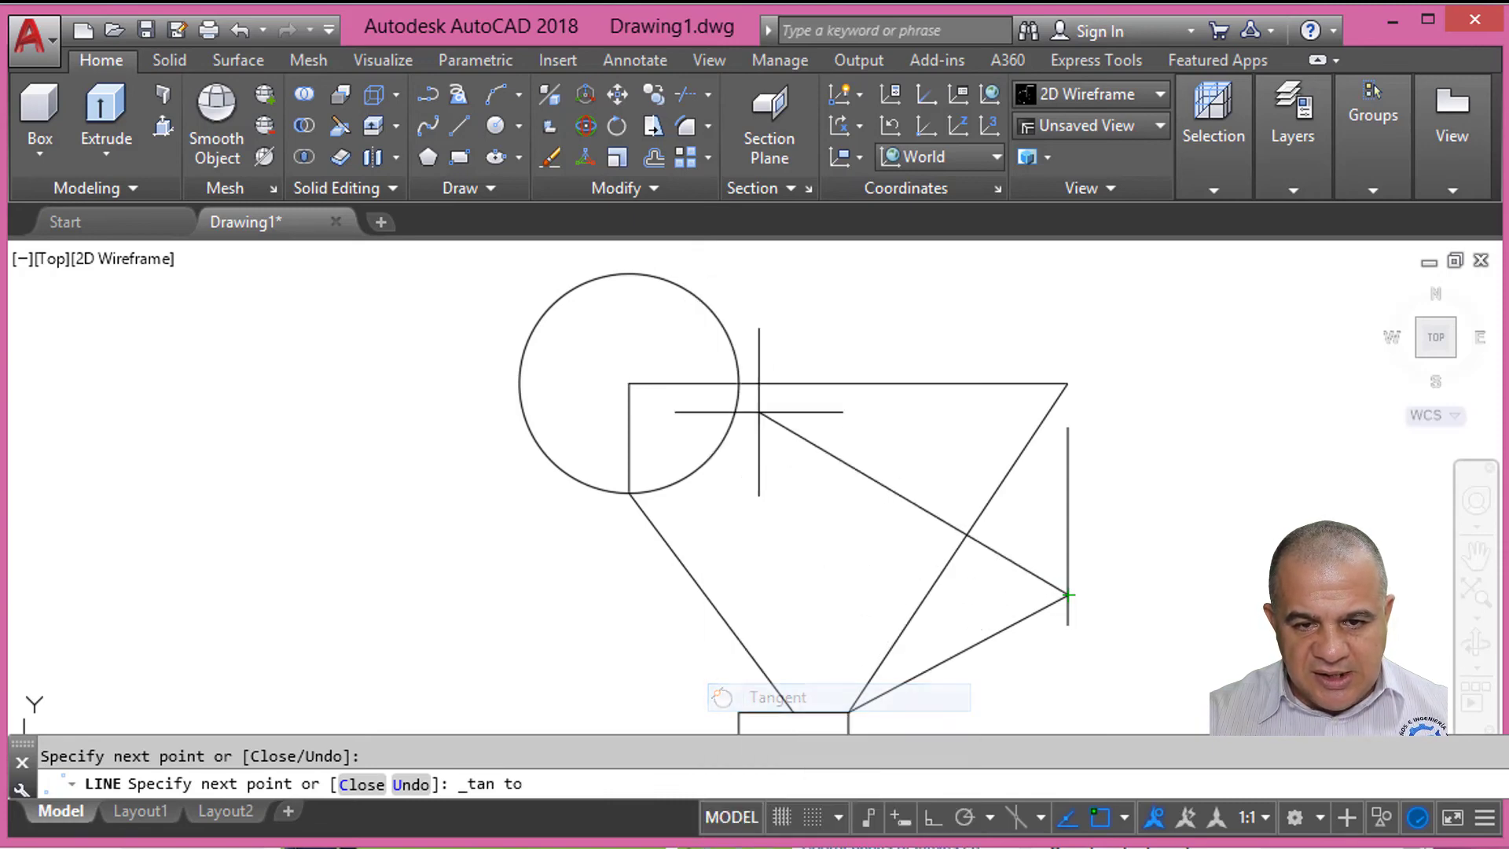
pyautogui.click(702, 291)
pyautogui.press('Return')
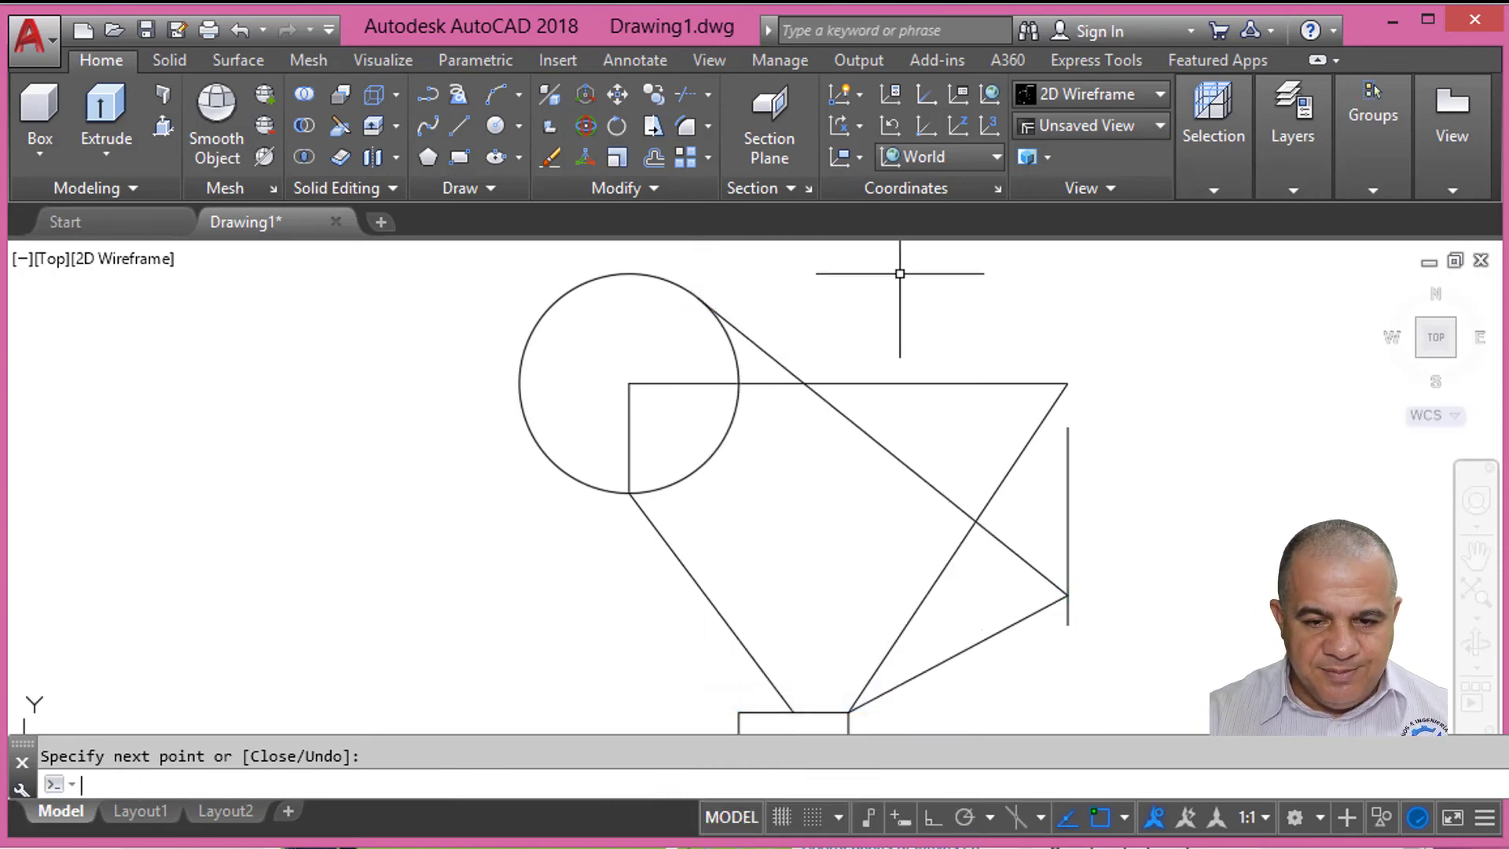
pyautogui.scroll(-3, 904, 369)
pyautogui.moveTo(930, 402); pyautogui.dragTo(894, 359, button='middle')
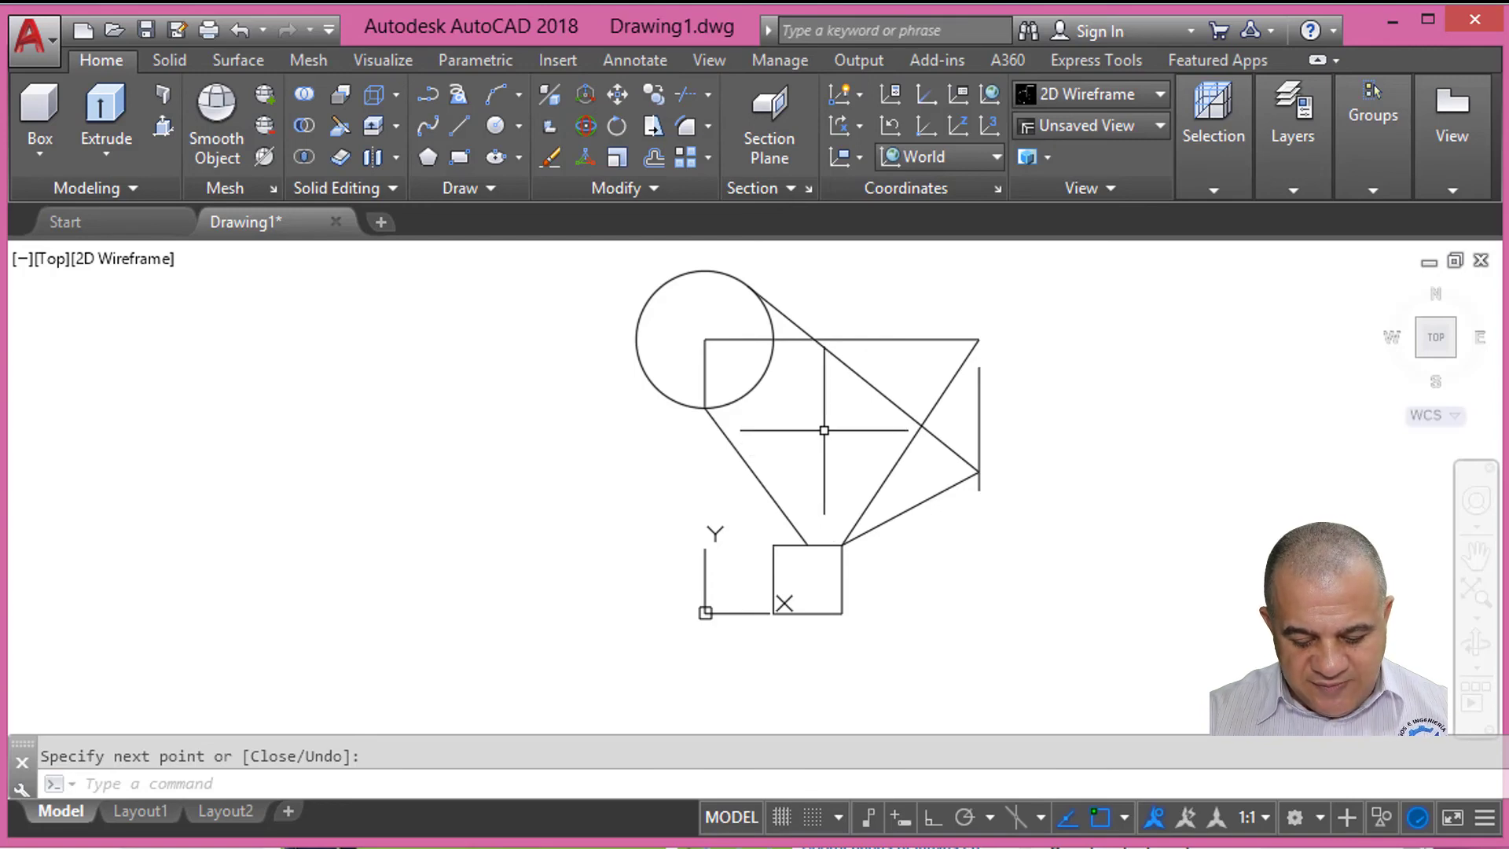
pyautogui.press('Escape')
pyautogui.press('F3')
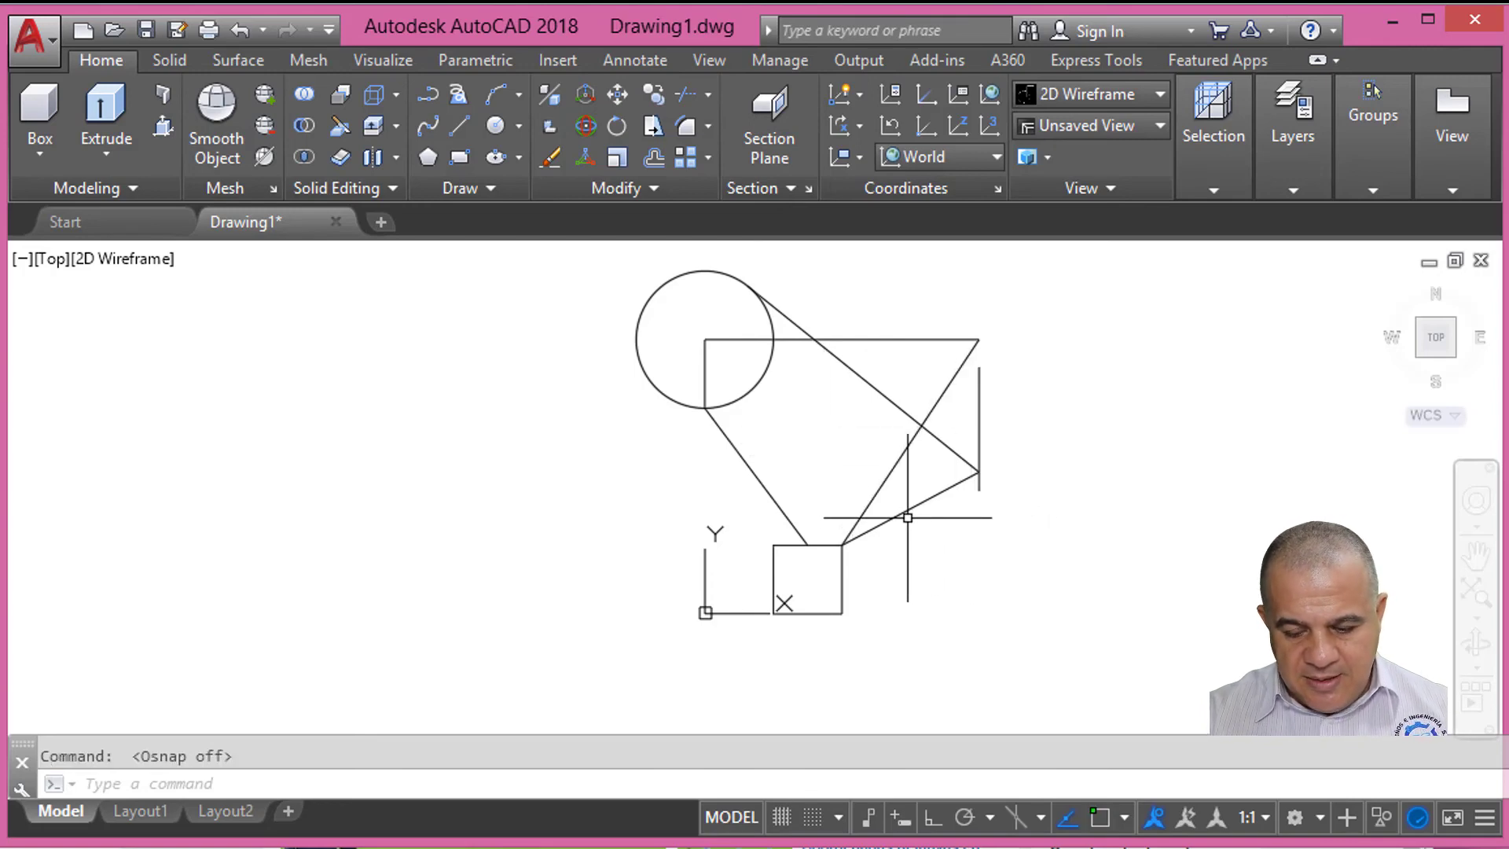
pyautogui.press('Return')
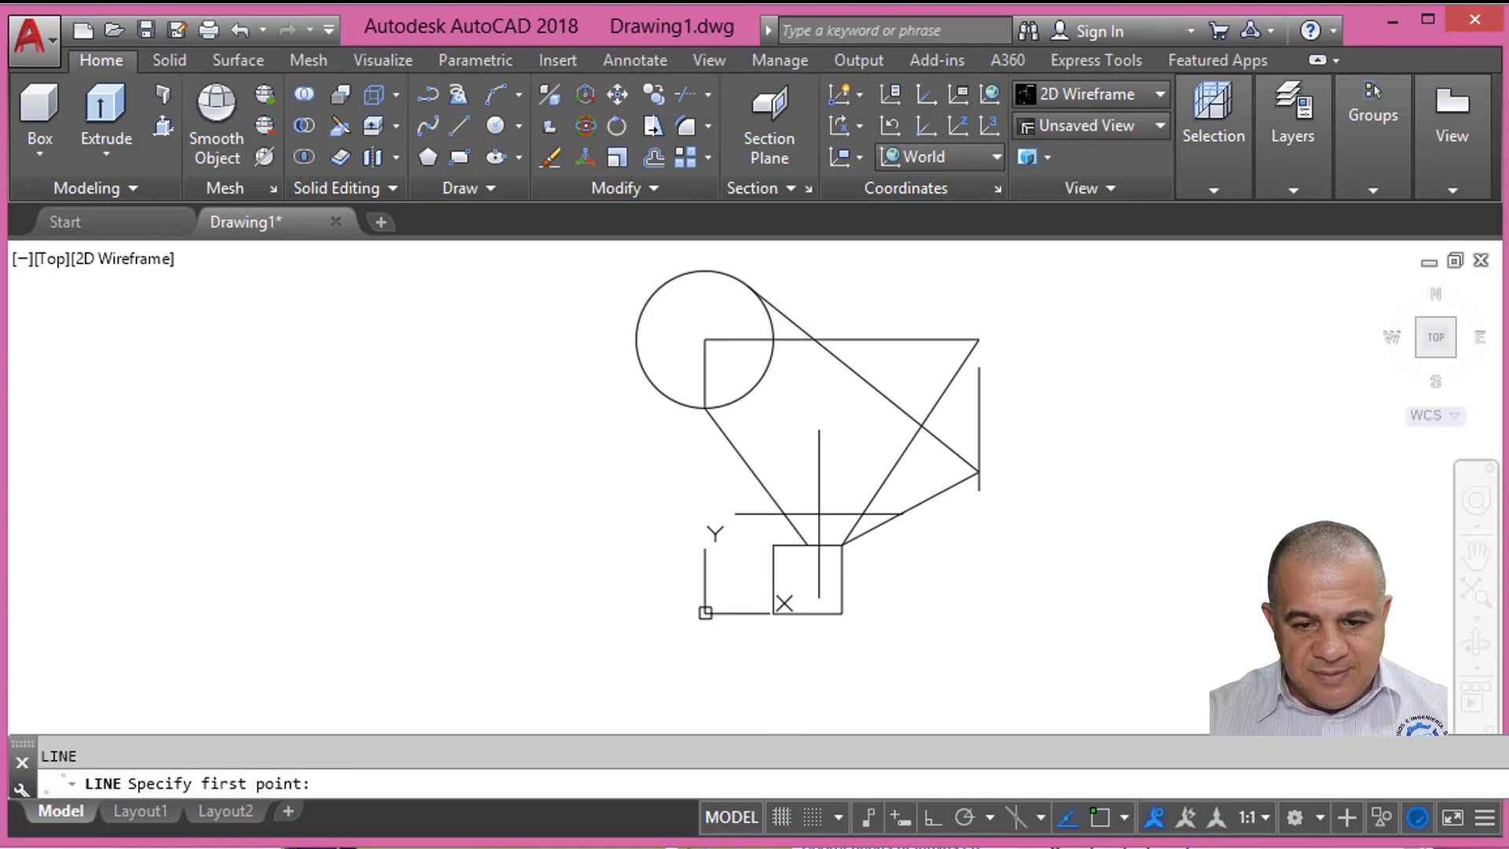
pyautogui.press('F3')
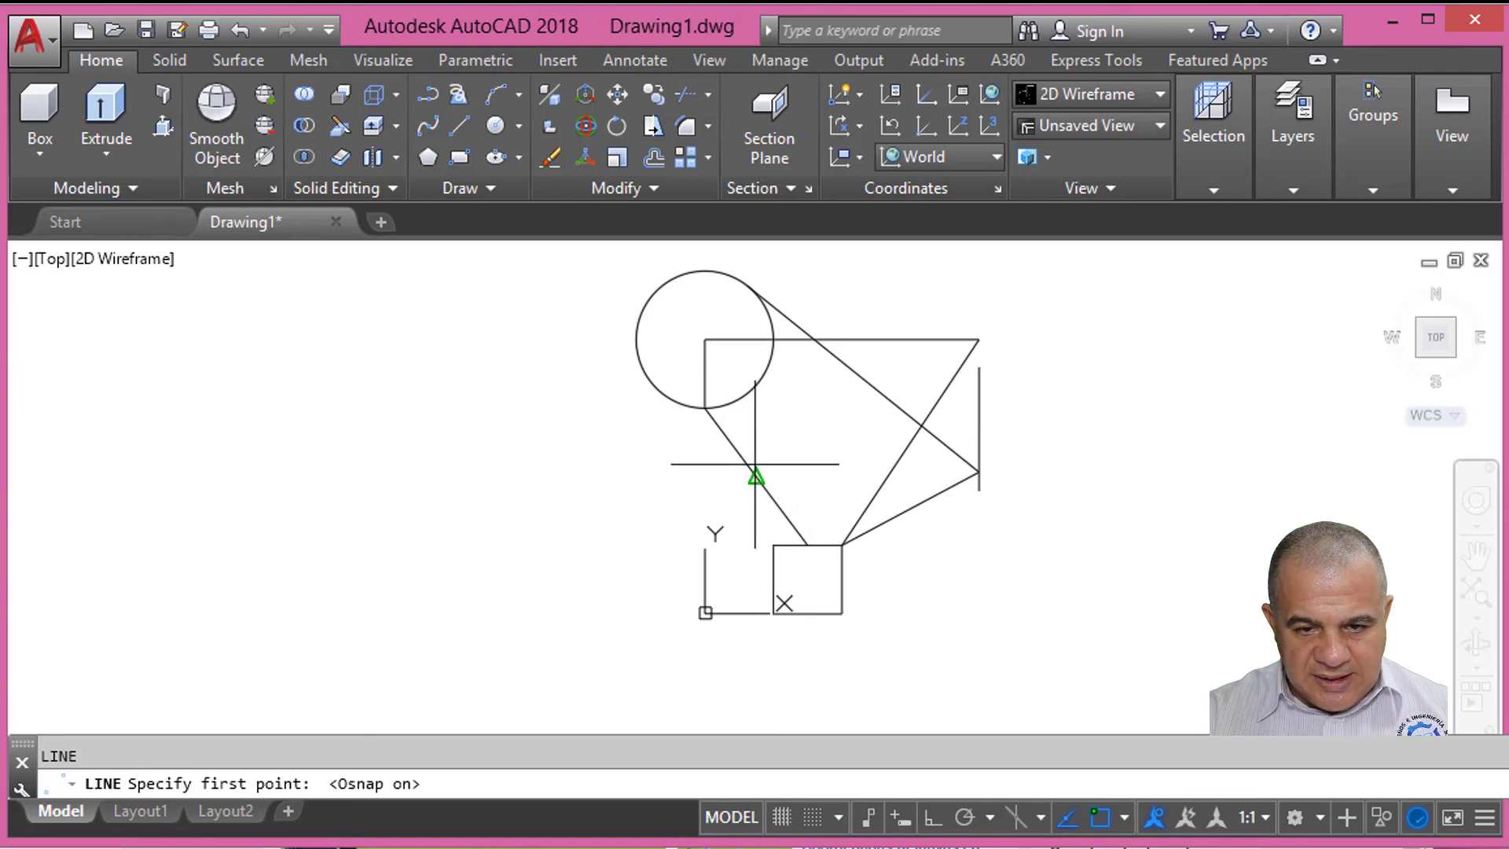